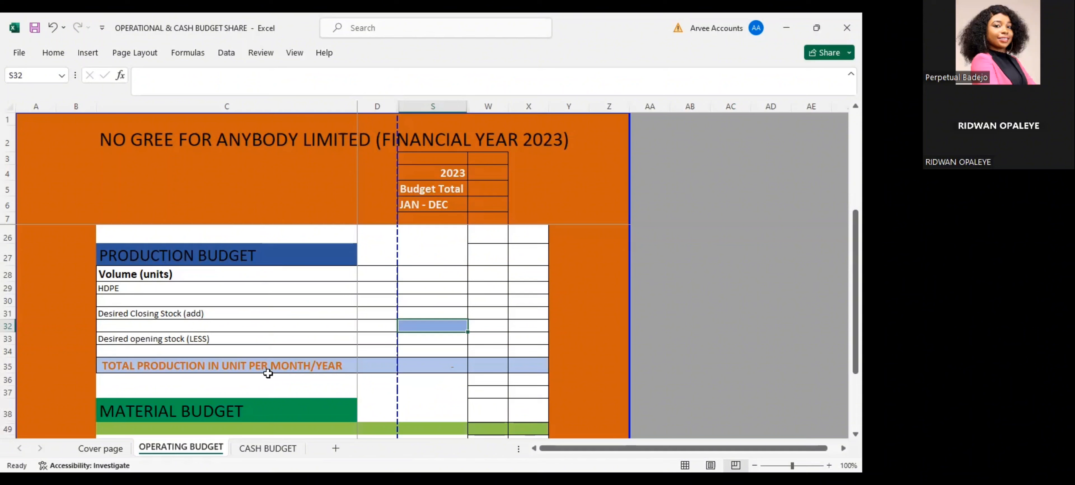
Enter 15000 as the HDPE volume in cell S29 of the production budget
{"action": "left_click", "coordinate": [429, 287]}
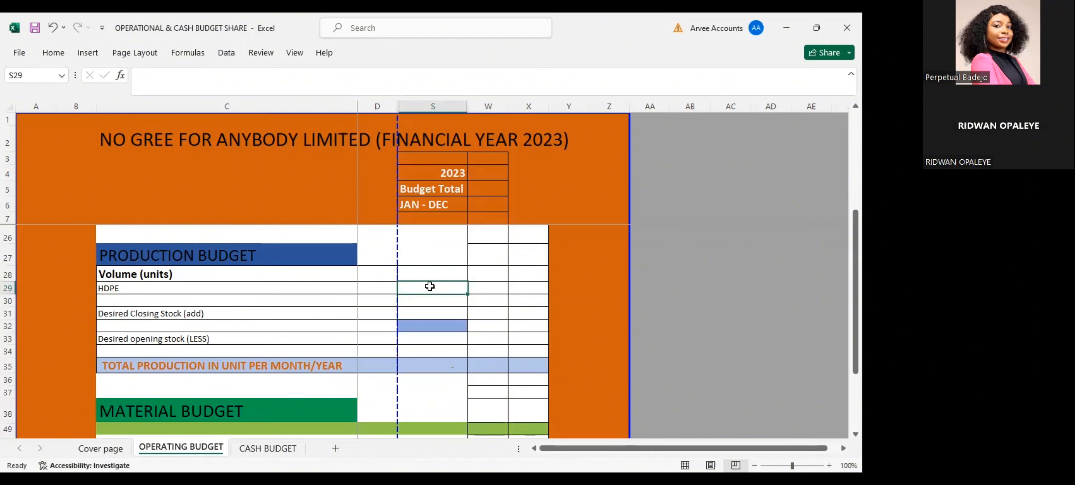
{"action": "type", "text": "15000"}
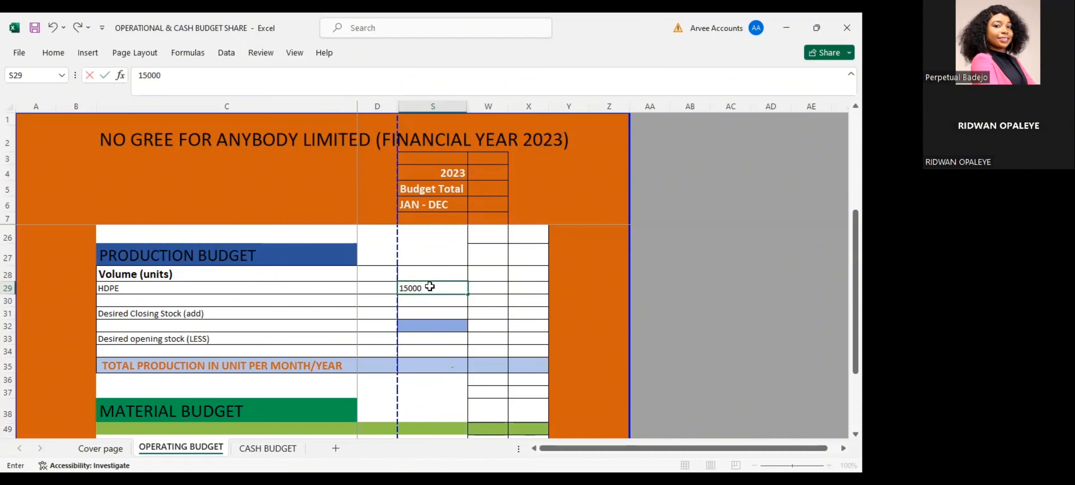
{"action": "key", "text": "Return"}
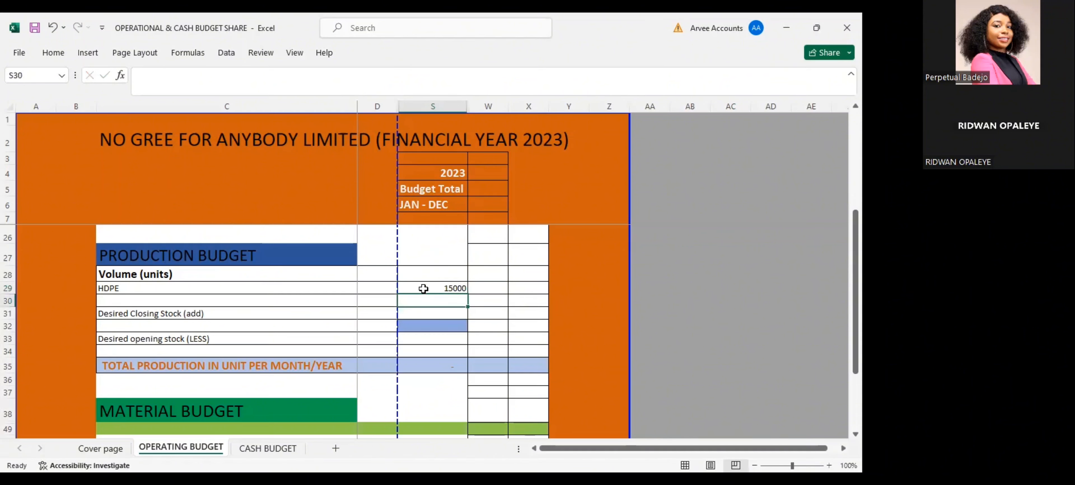
Calculate the desired closing stock in S31 as half of the HDPE volume with =0.5*S29
{"action": "left_click", "coordinate": [416, 313]}
{"action": "type", "text": "="}
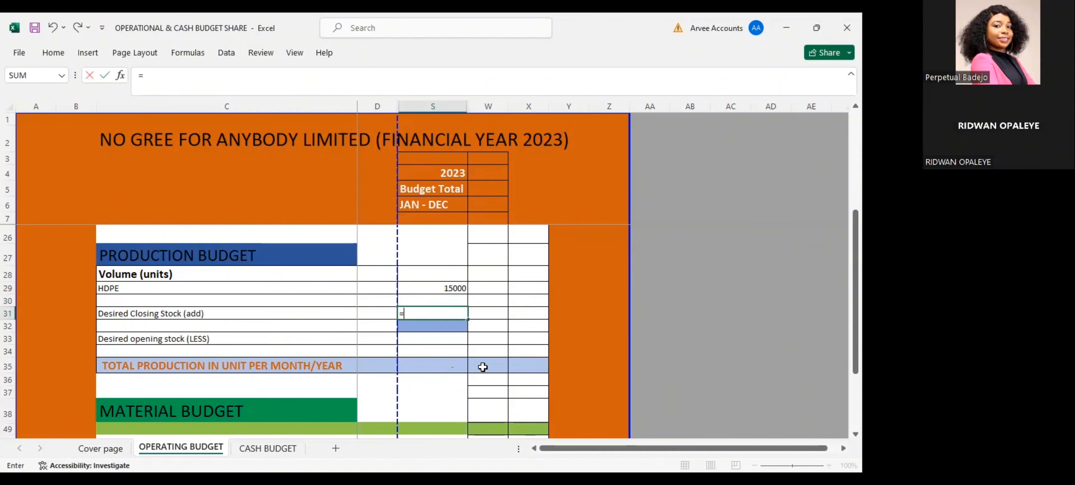
{"action": "type", "text": "0.5*"}
{"action": "left_click", "coordinate": [455, 285]}
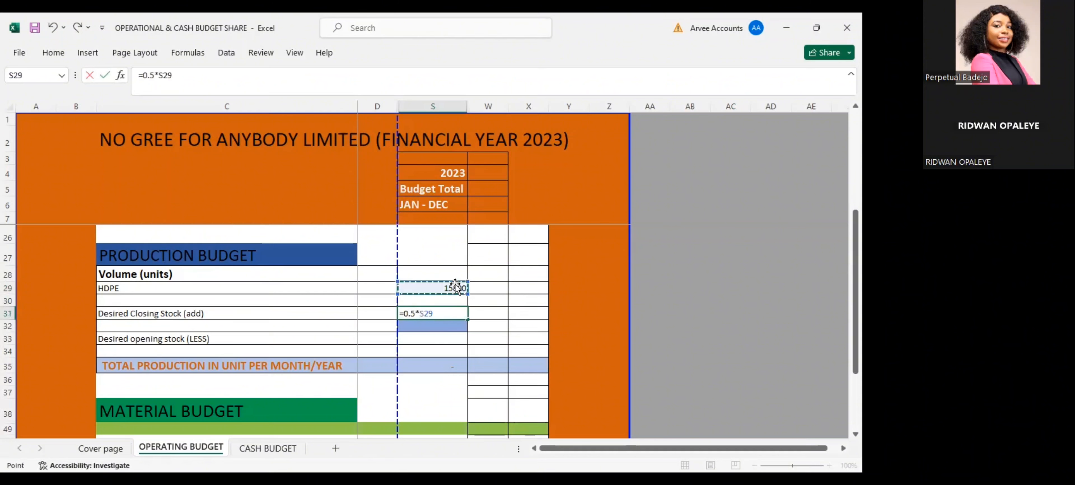
{"action": "key", "text": "Return"}
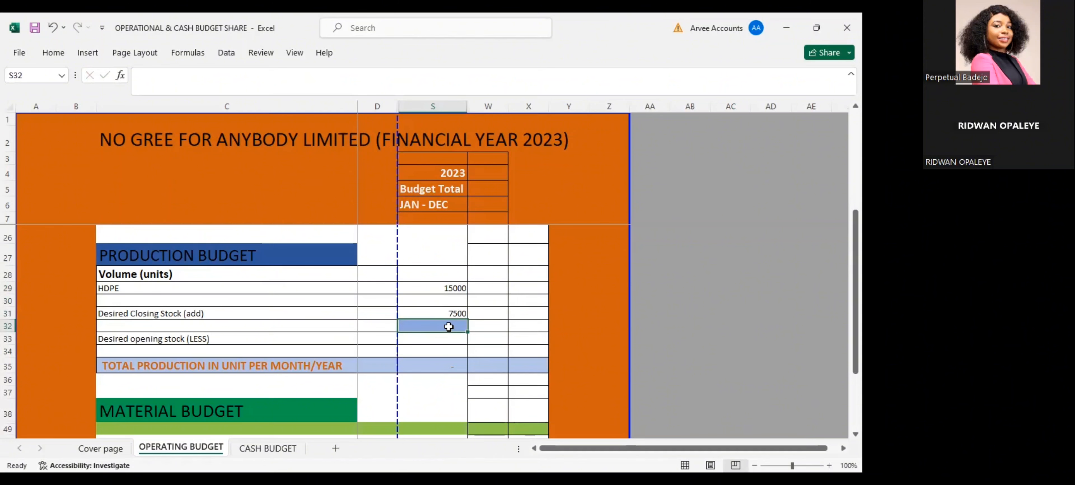
Add the HDPE volume and the desired closing stock in the subtotal cell S32 with =S29+S31
{"action": "type", "text": "="}
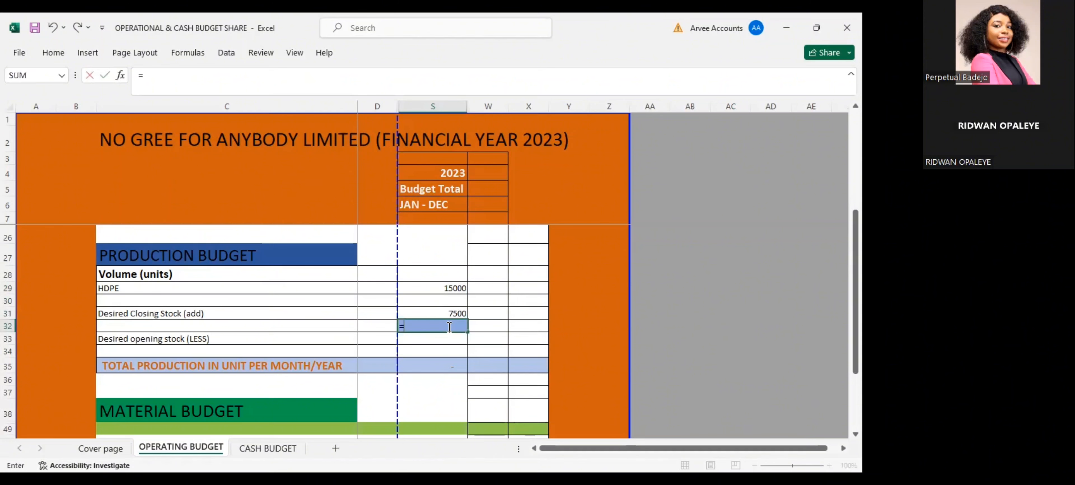
{"action": "left_click", "coordinate": [448, 286]}
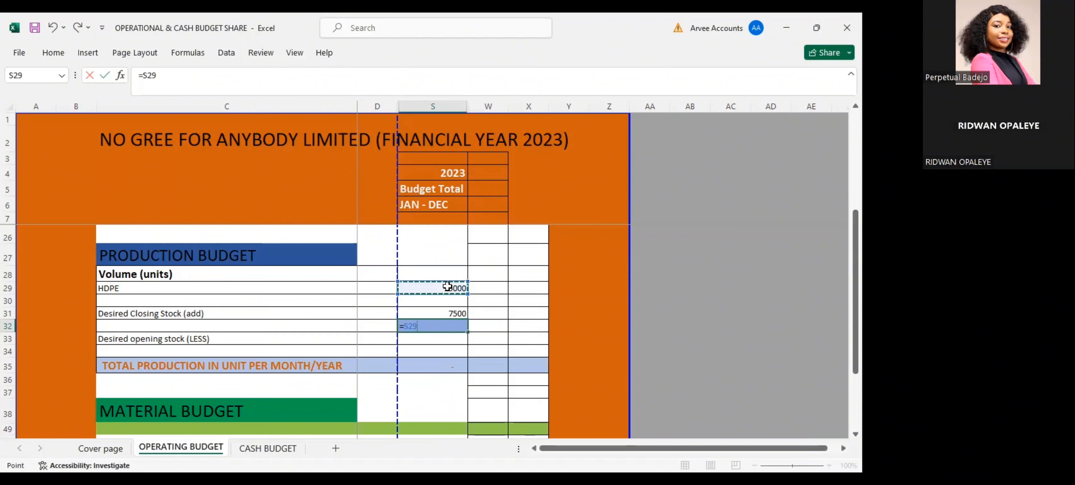
{"action": "type", "text": "+"}
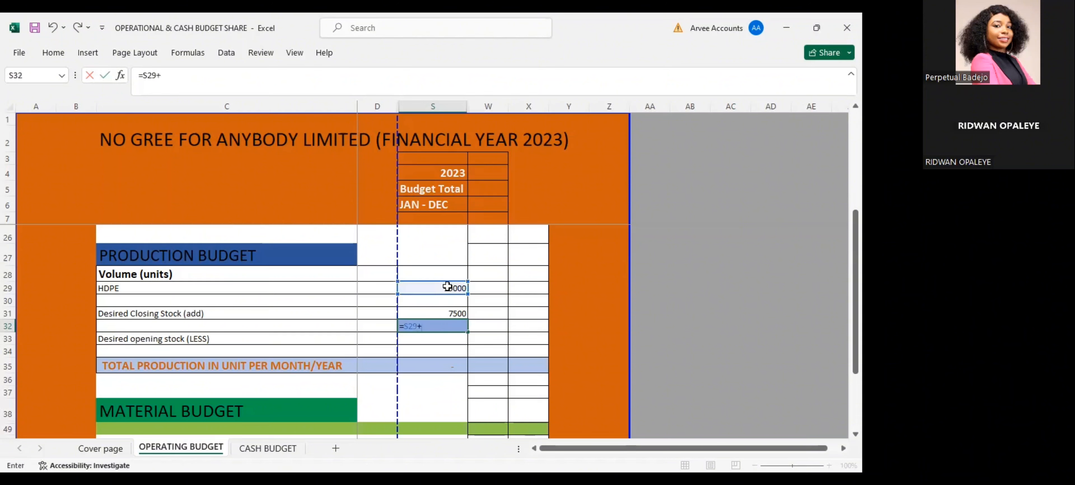
{"action": "left_click", "coordinate": [444, 313]}
{"action": "key", "text": "Return"}
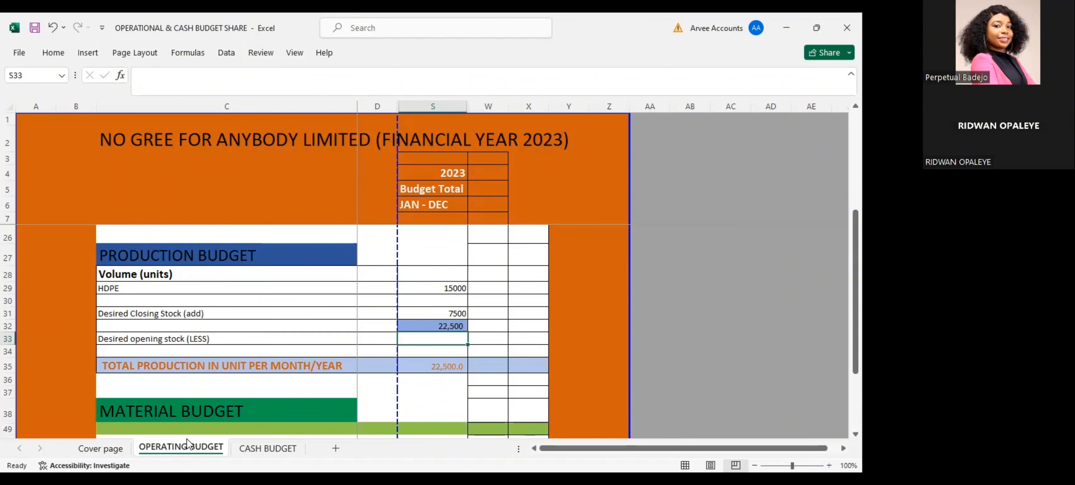
Enter 5000 as the desired opening stock in S33 and calculate total production in S35 with =S32-S33
{"action": "type", "text": "5000"}
{"action": "left_click", "coordinate": [432, 364]}
{"action": "double_click", "coordinate": [432, 364]}
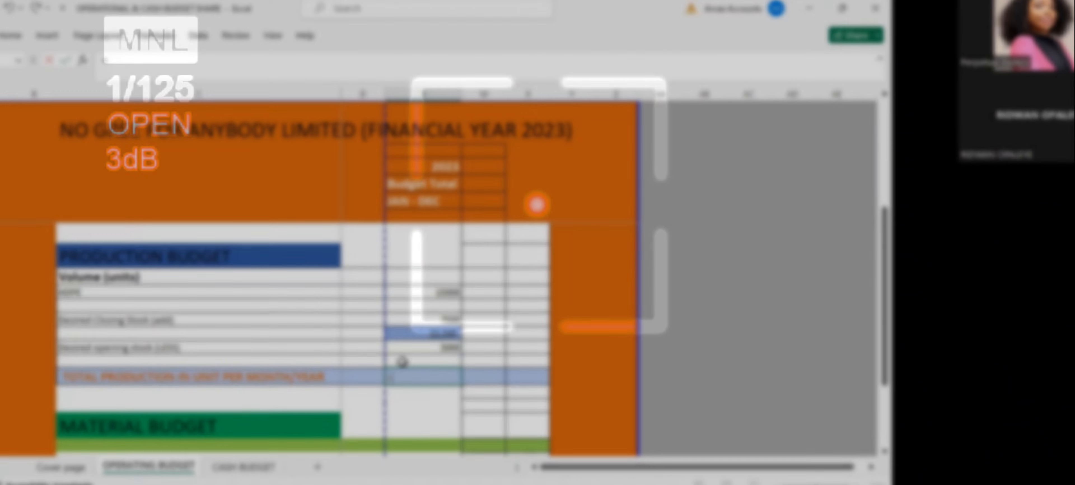
{"action": "left_click", "coordinate": [427, 334]}
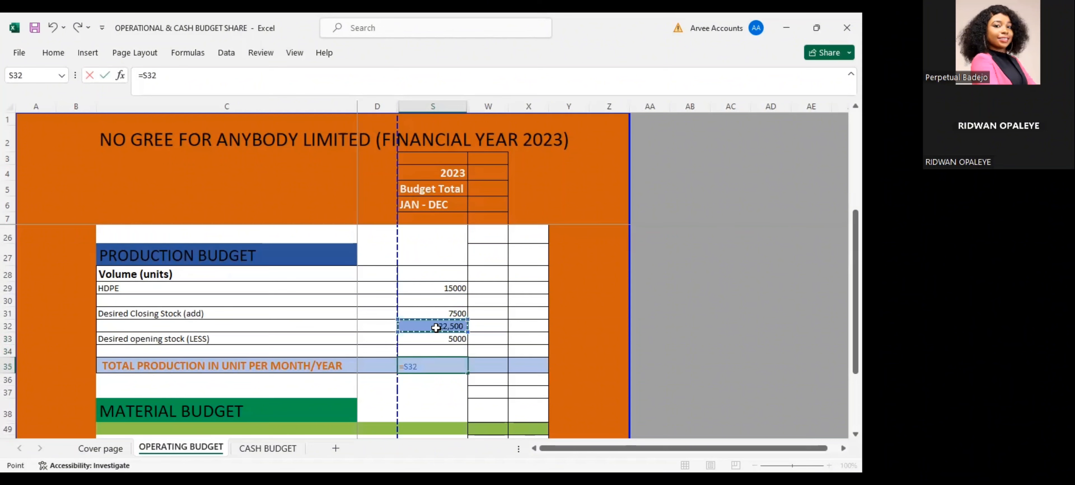
{"action": "type", "text": "-"}
{"action": "left_click", "coordinate": [450, 339]}
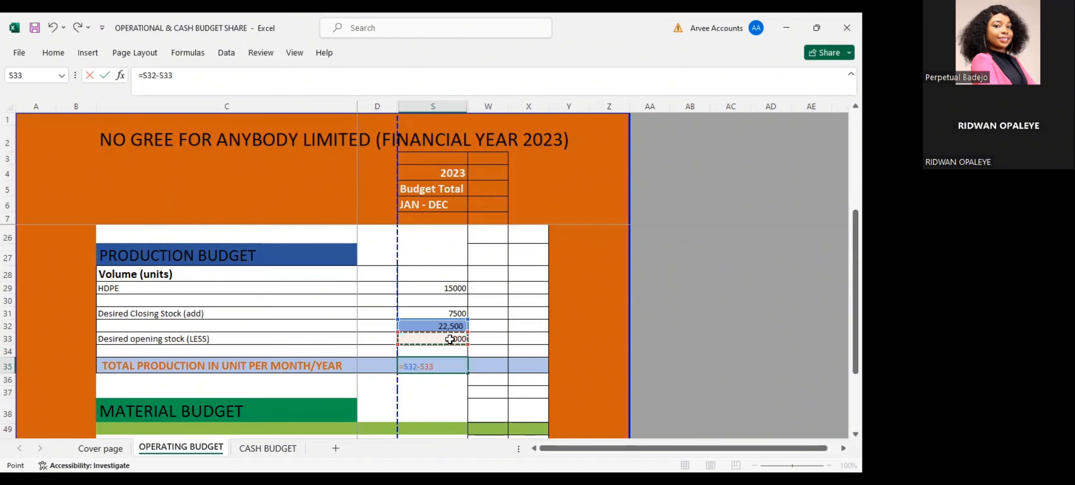
{"action": "key", "text": "Return"}
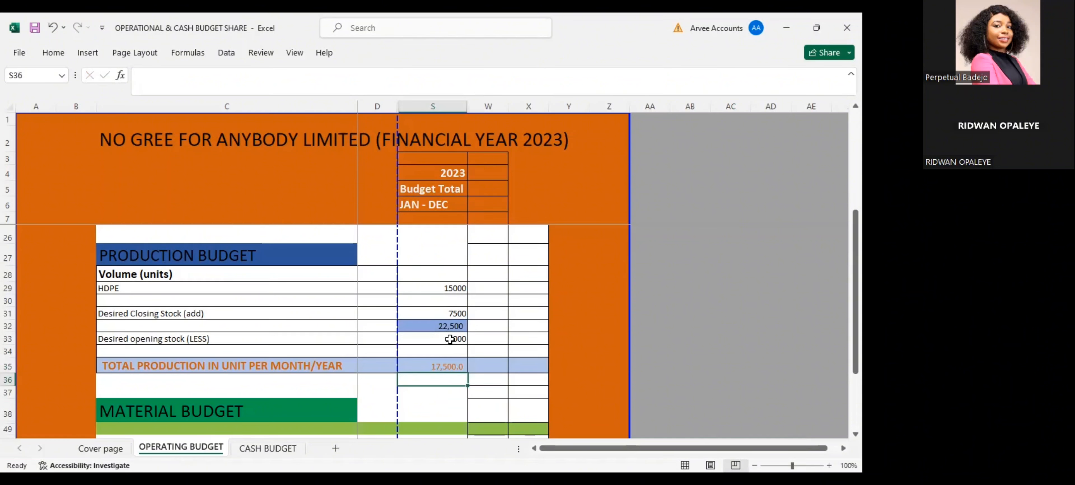
{"action": "left_click", "coordinate": [436, 366]}
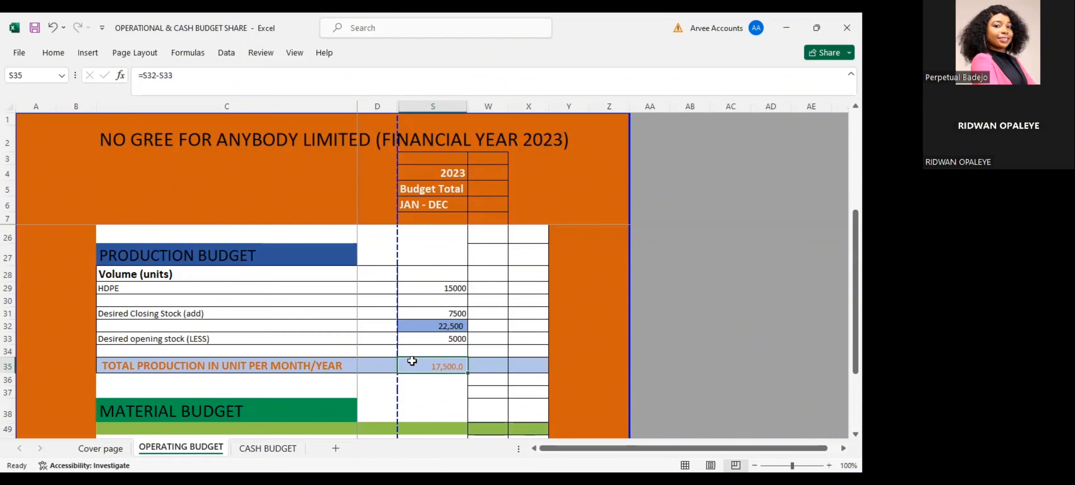
Unhide rows 39 to 48 of the material budget, between its heading and the green row 49
{"action": "scroll", "coordinate": [411, 359], "scroll_direction": "down", "scroll_amount": 2}
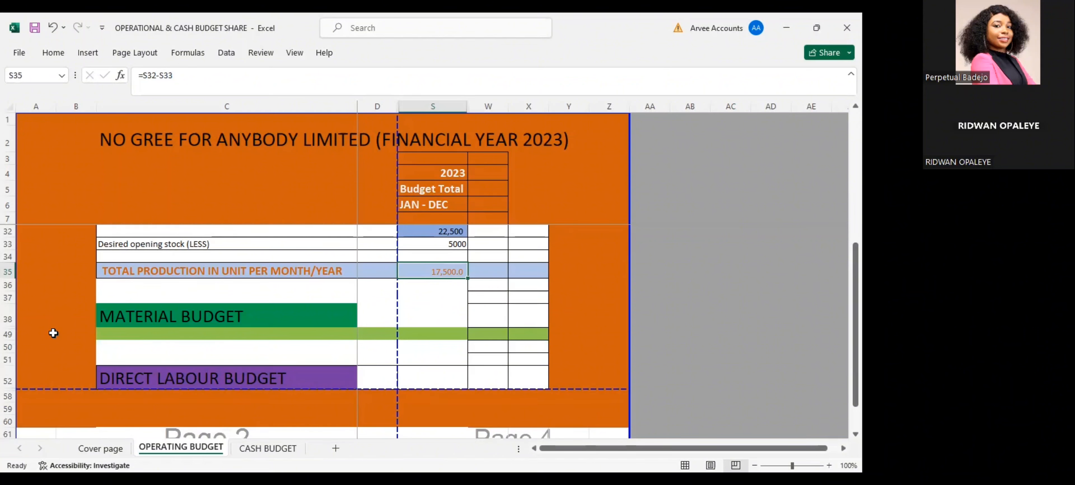
{"action": "double_click", "coordinate": [5, 327]}
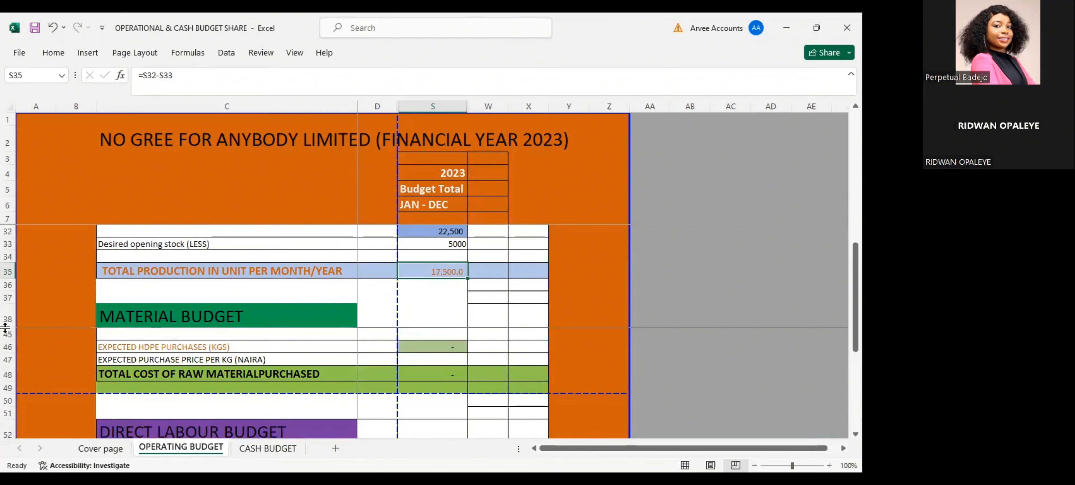
{"action": "double_click", "coordinate": [5, 327]}
{"action": "double_click", "coordinate": [5, 328]}
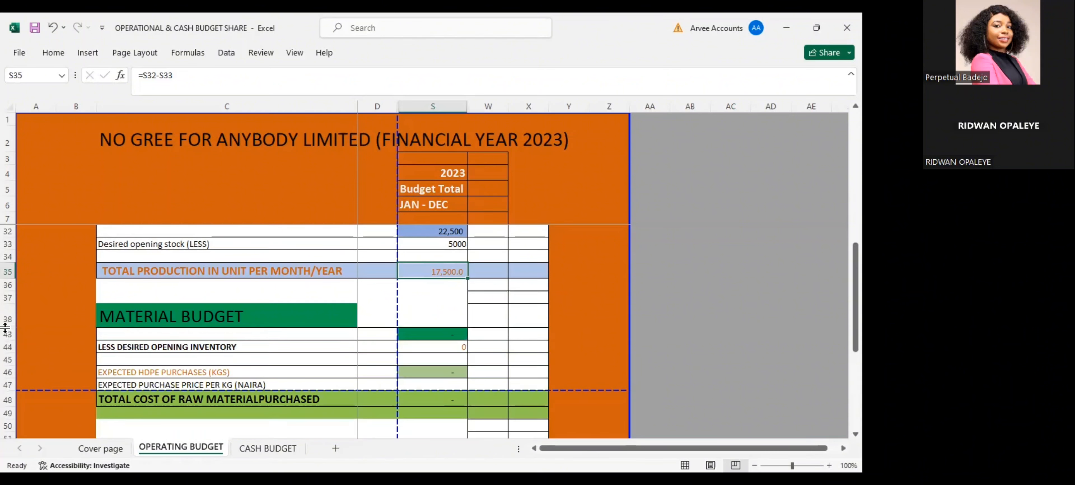
{"action": "double_click", "coordinate": [5, 327]}
{"action": "double_click", "coordinate": [5, 327]}
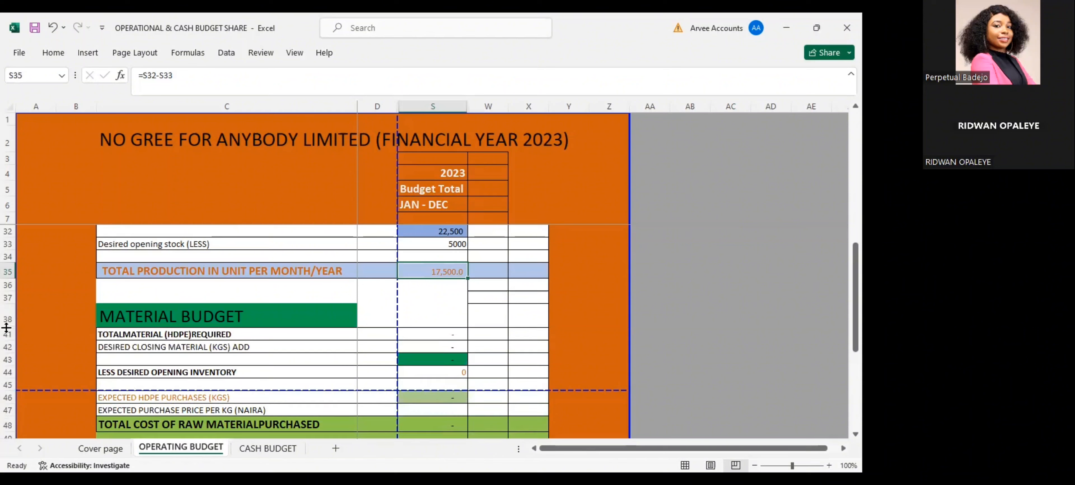
{"action": "scroll", "coordinate": [129, 332], "scroll_direction": "down", "scroll_amount": 1}
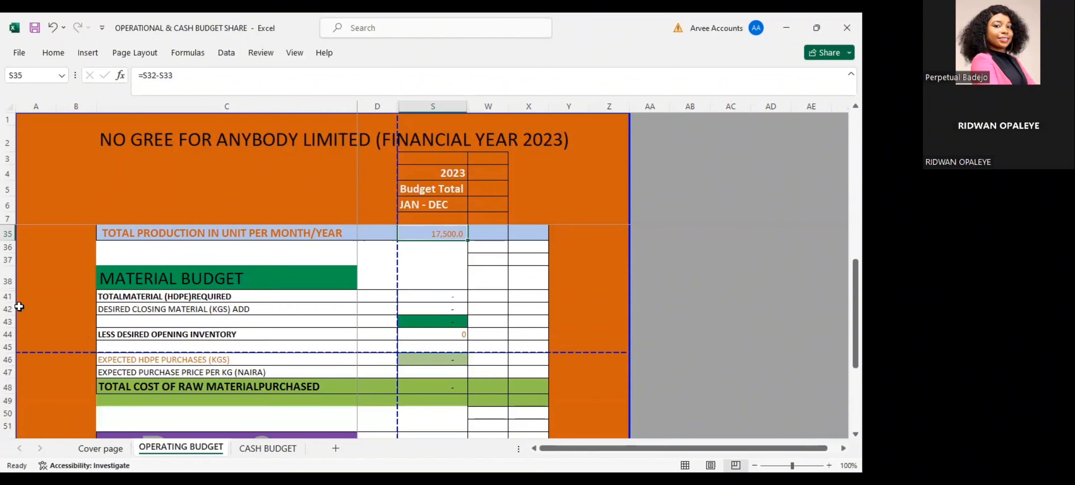
{"action": "double_click", "coordinate": [8, 293]}
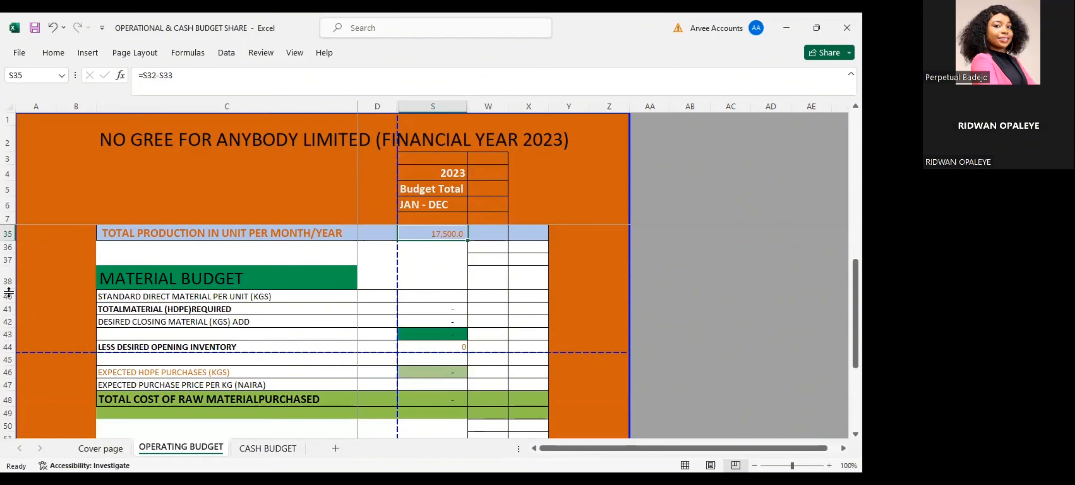
{"action": "double_click", "coordinate": [9, 293]}
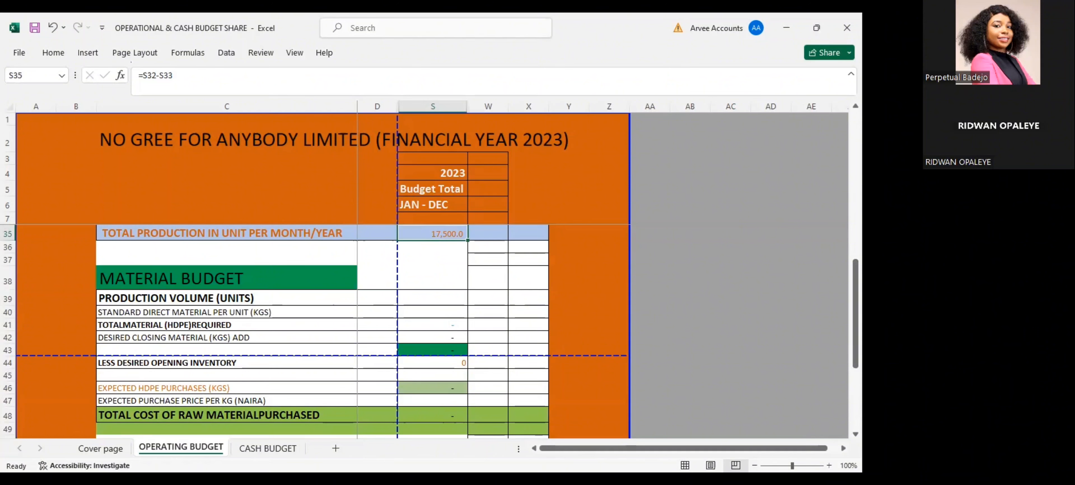
{"action": "left_click", "coordinate": [298, 312]}
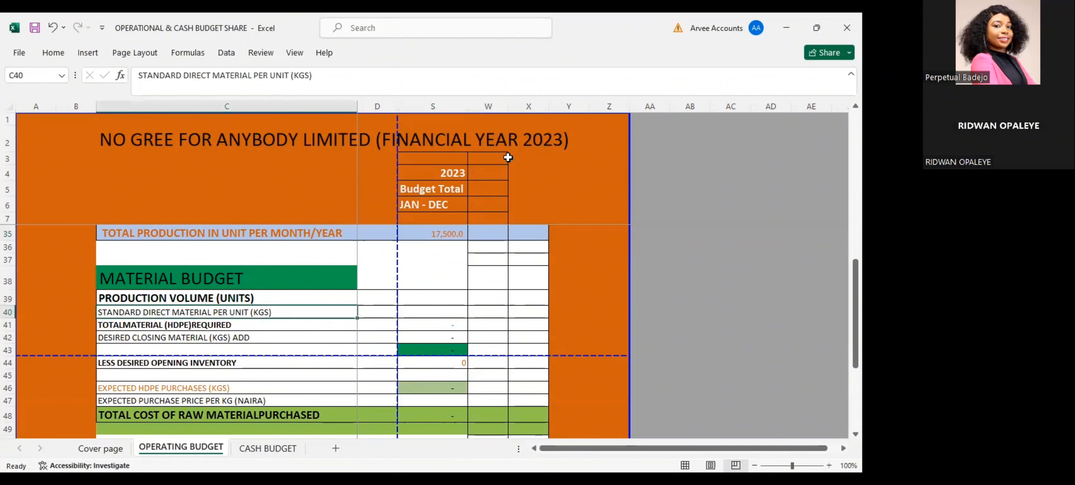
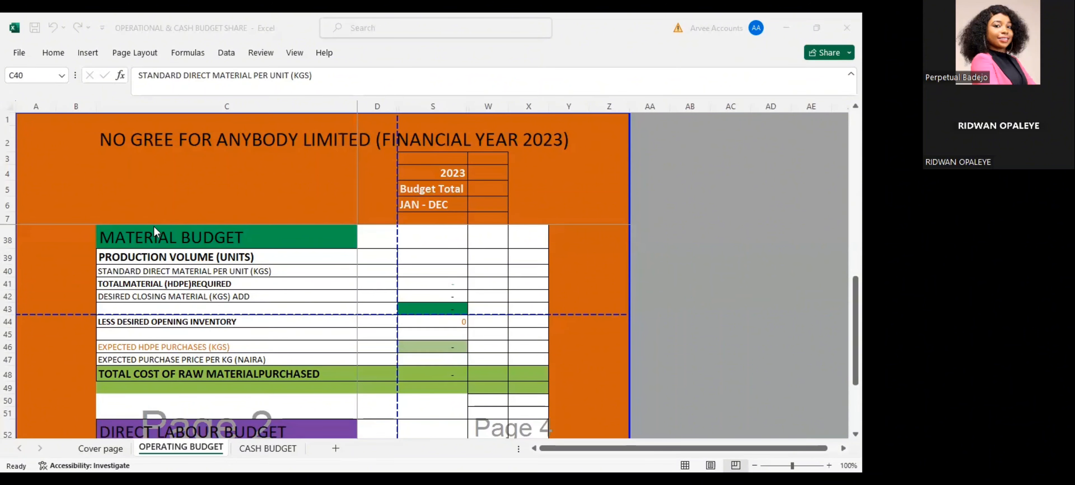
Link the material budget's production volume in S39 to the total production in units with =S35
{"action": "left_click", "coordinate": [159, 269]}
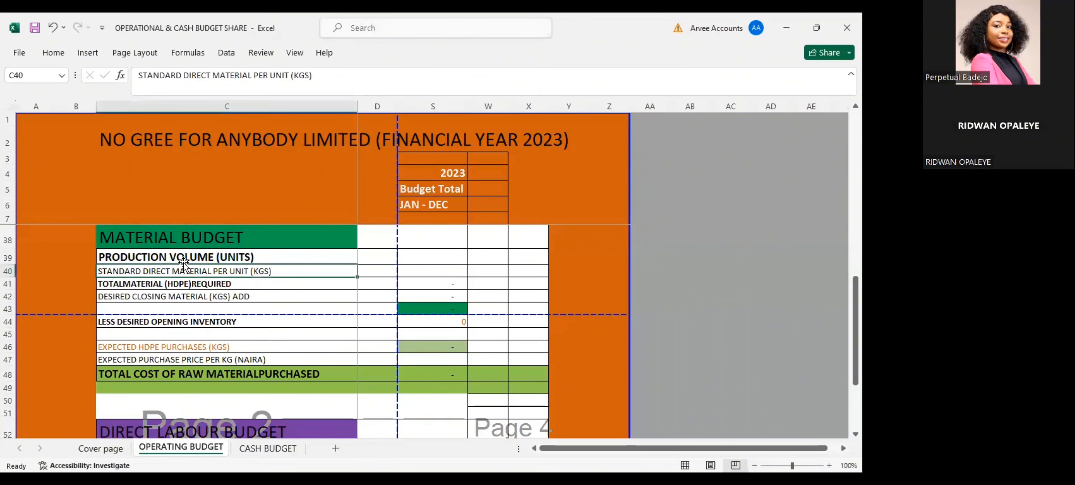
{"action": "left_click", "coordinate": [281, 253]}
{"action": "scroll", "coordinate": [280, 253], "scroll_direction": "up", "scroll_amount": 1}
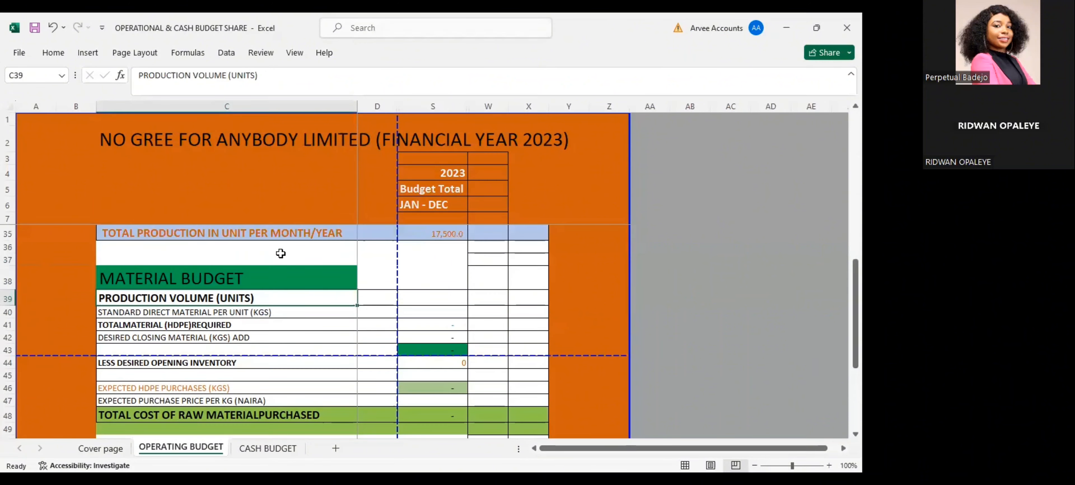
{"action": "left_click", "coordinate": [410, 298]}
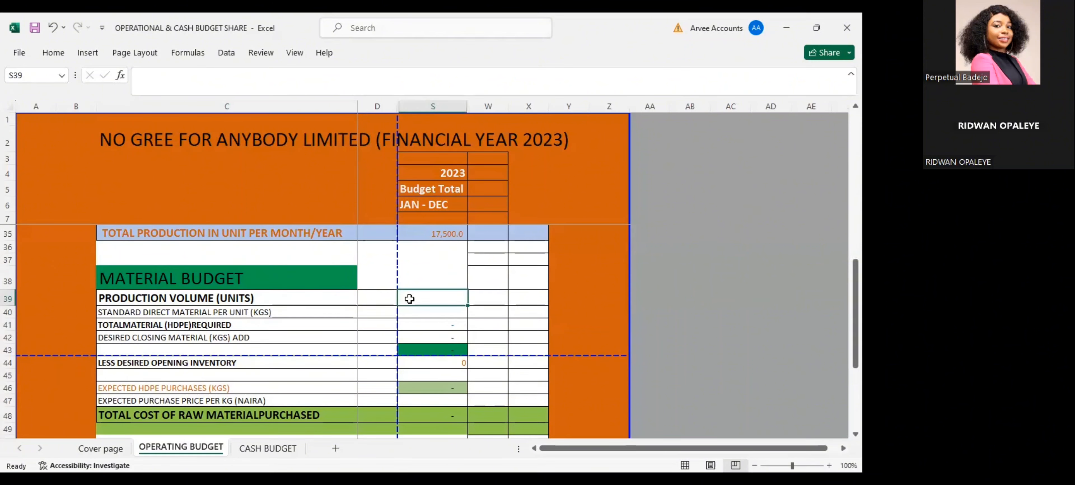
{"action": "type", "text": "="}
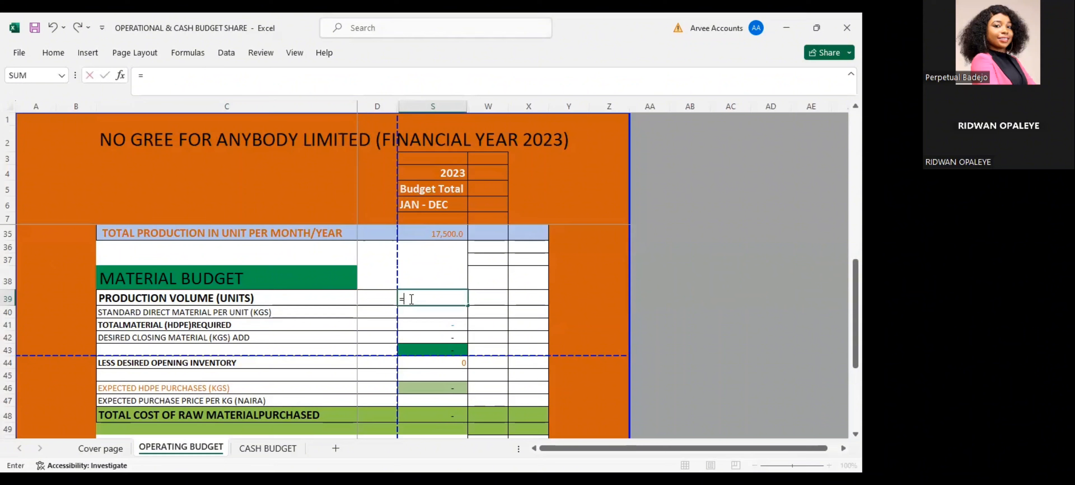
{"action": "left_click", "coordinate": [425, 229]}
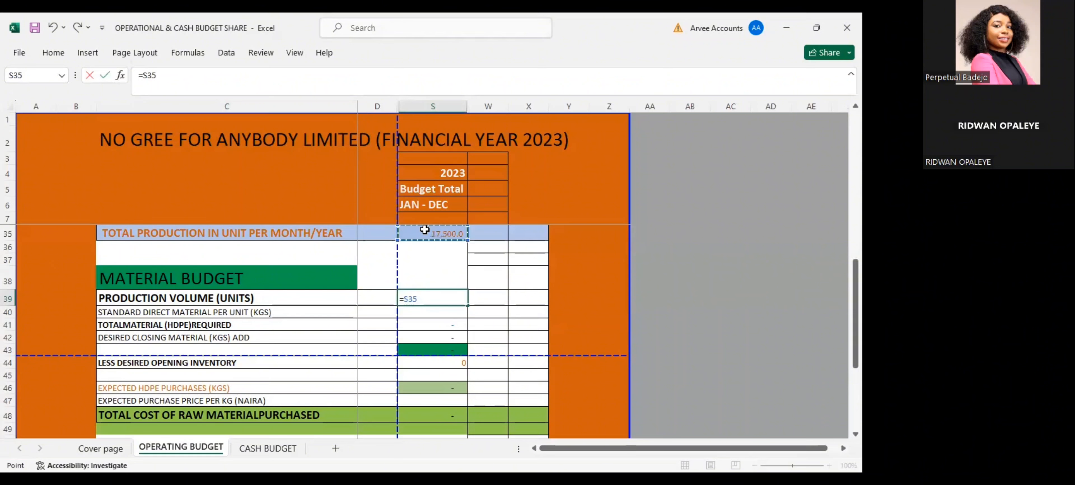
{"action": "key", "text": "Return"}
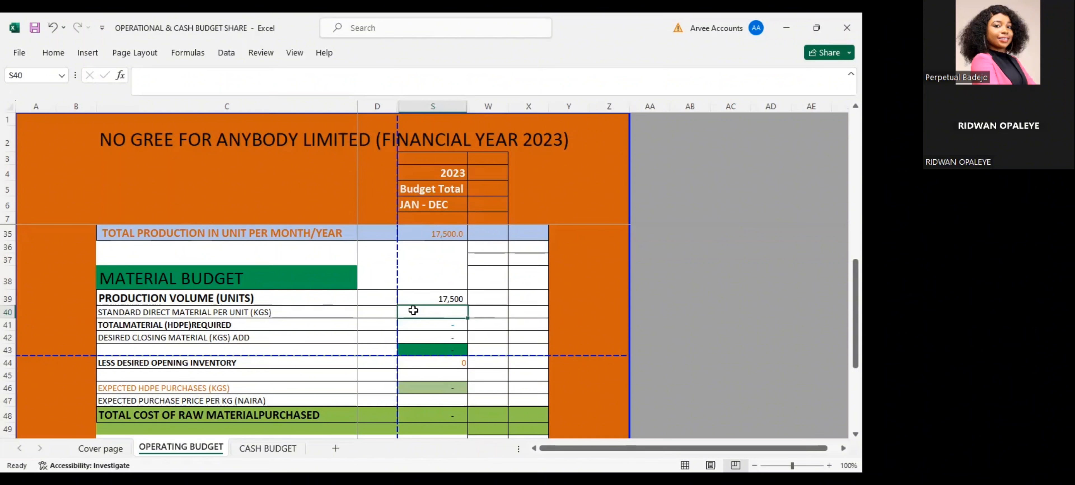
Enter 25 as the standard direct material per unit in S40 and calculate the total HDPE required in S41 with =S39*S40
{"action": "type", "text": "25"}
{"action": "key", "text": "Return"}
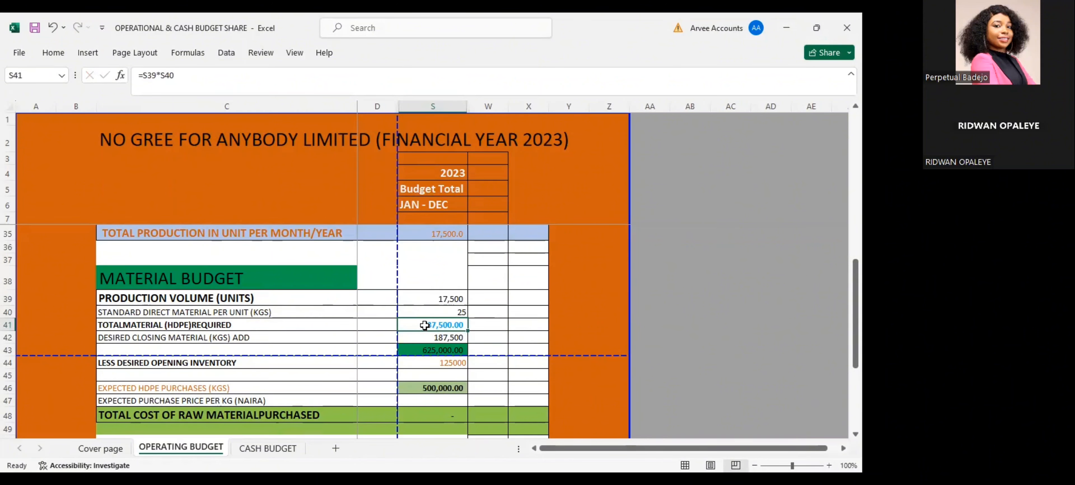
{"action": "type", "text": "="}
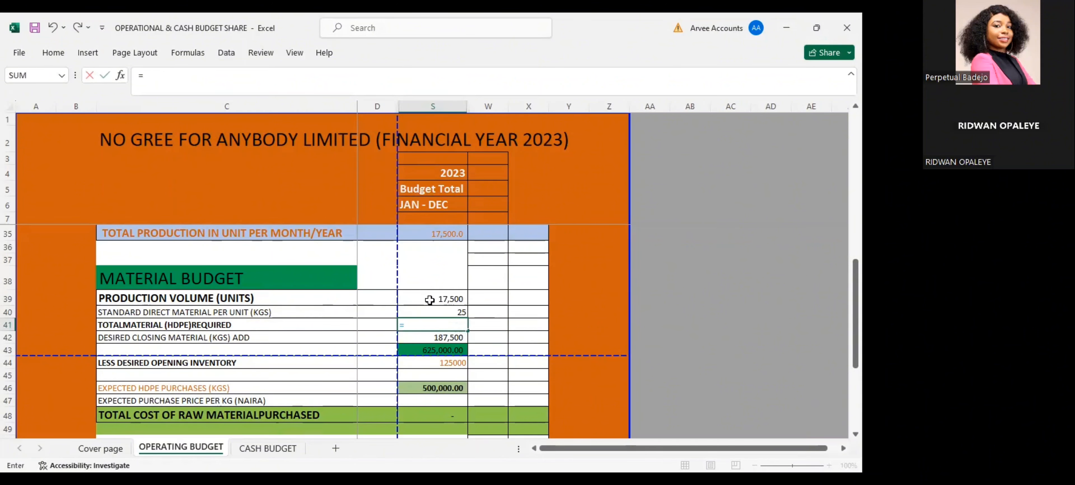
{"action": "left_click", "coordinate": [440, 301]}
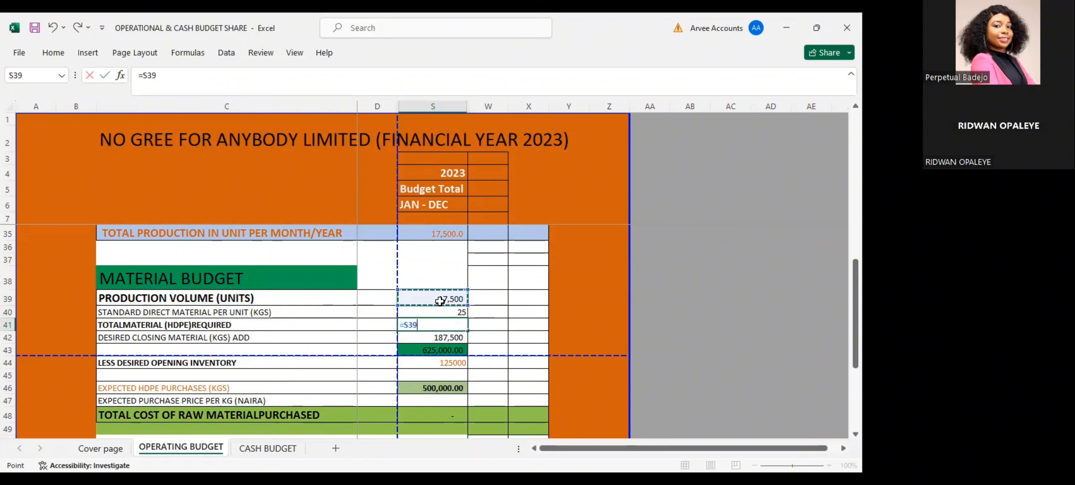
{"action": "type", "text": "*"}
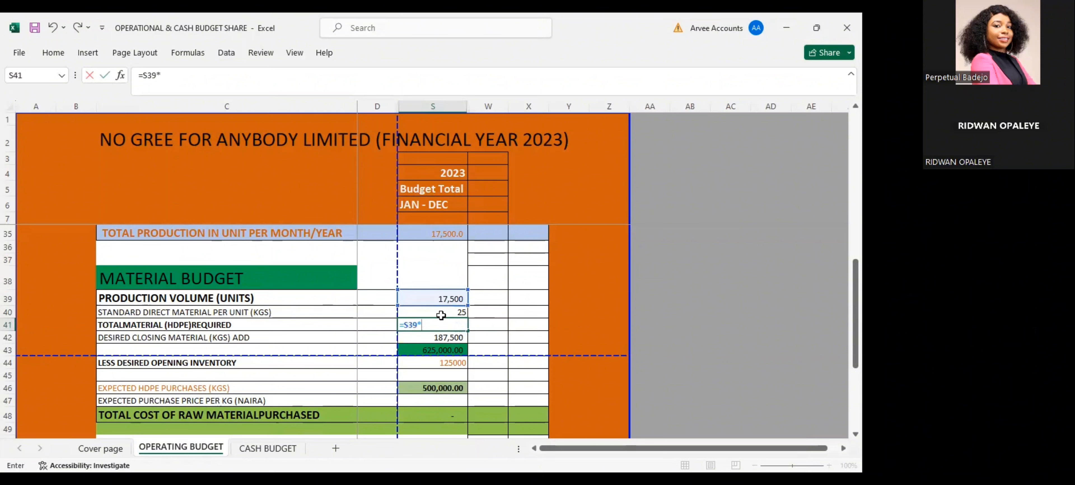
{"action": "left_click", "coordinate": [445, 312]}
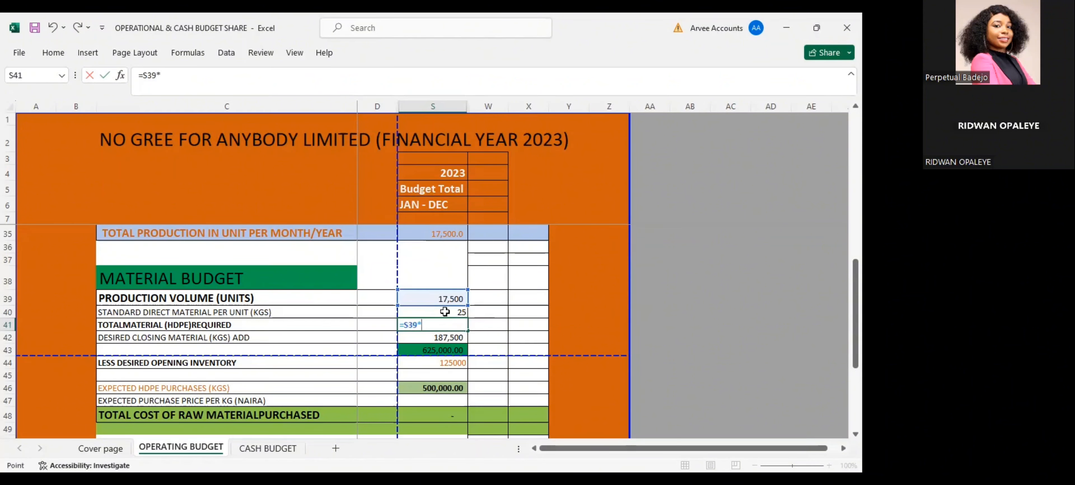
{"action": "key", "text": "Return"}
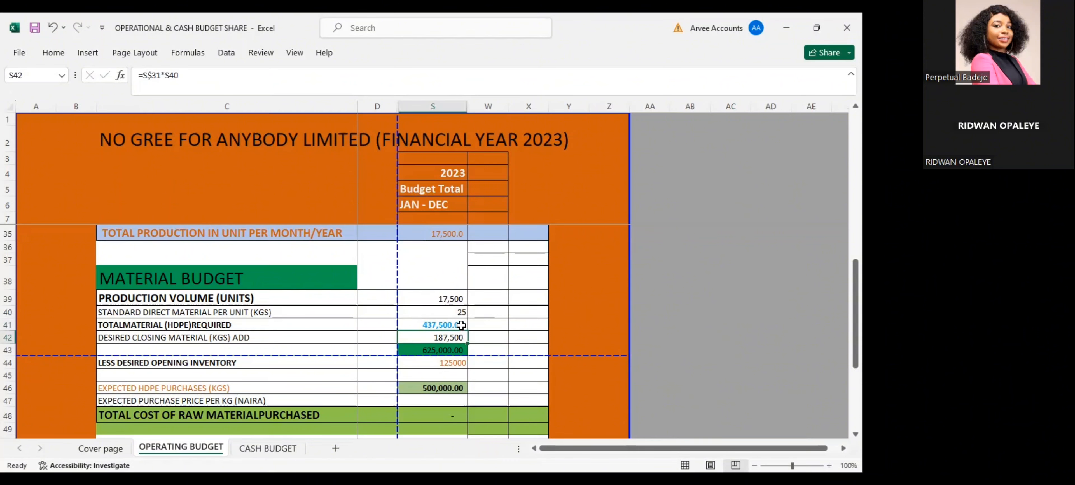
Label the total material required with the unit KGS in W41
{"action": "left_click", "coordinate": [474, 324]}
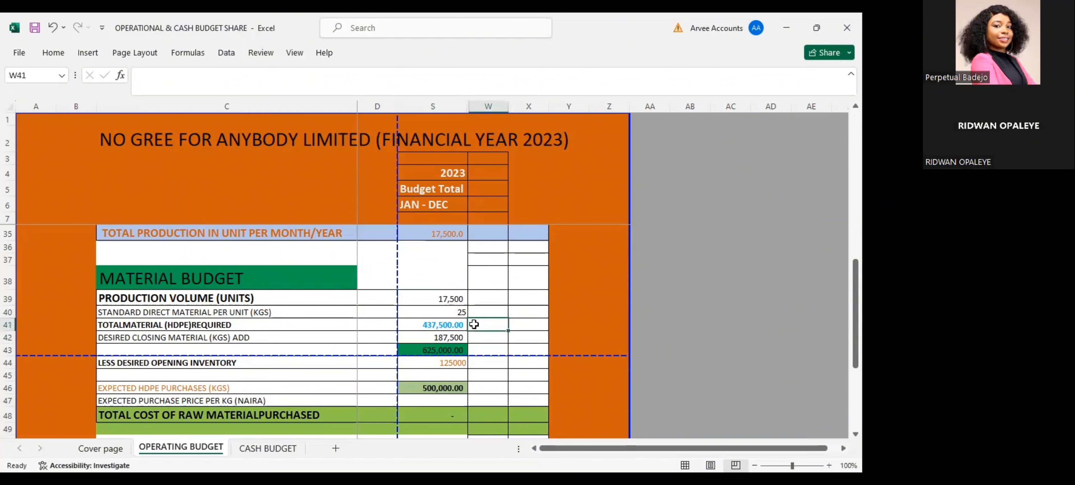
{"action": "type", "text": "KGS"}
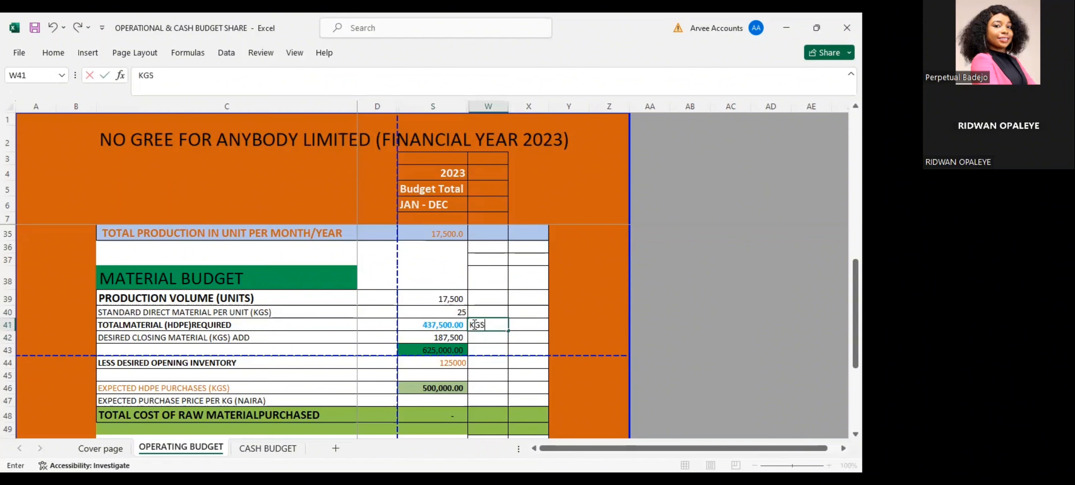
{"action": "key", "text": "Return"}
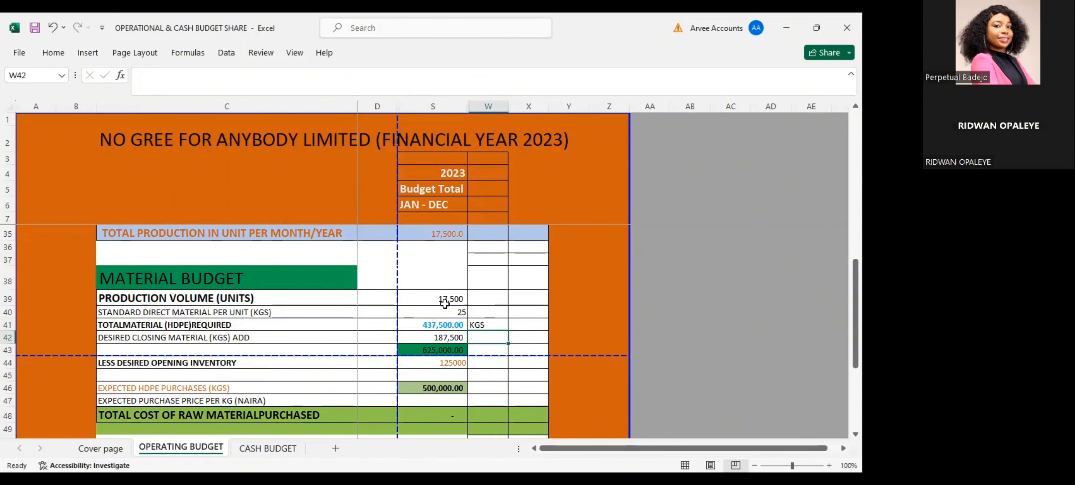
Examine how the desired closing material formula in S42 draws on the production budget's desired closing stock in S31
{"action": "left_click", "coordinate": [447, 335]}
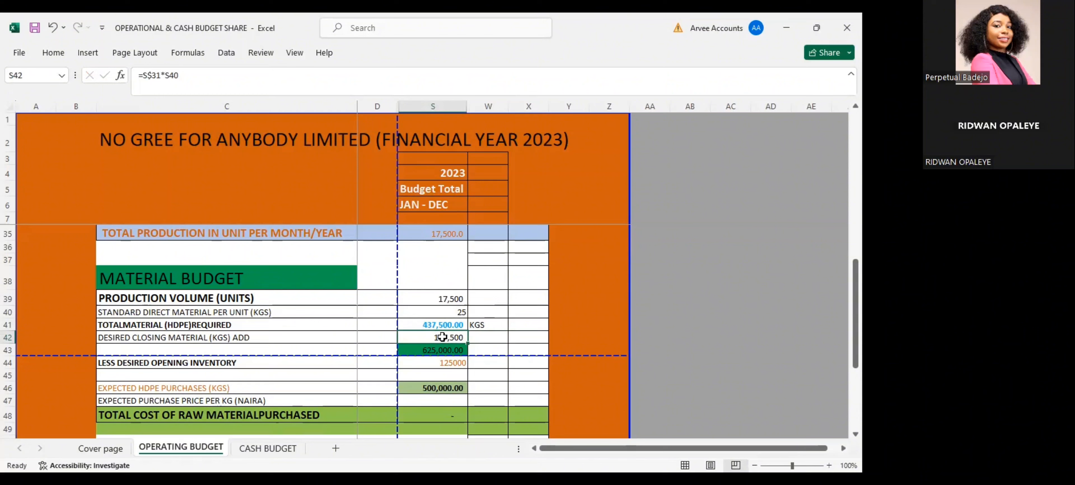
{"action": "scroll", "coordinate": [442, 337], "scroll_direction": "up", "scroll_amount": 2}
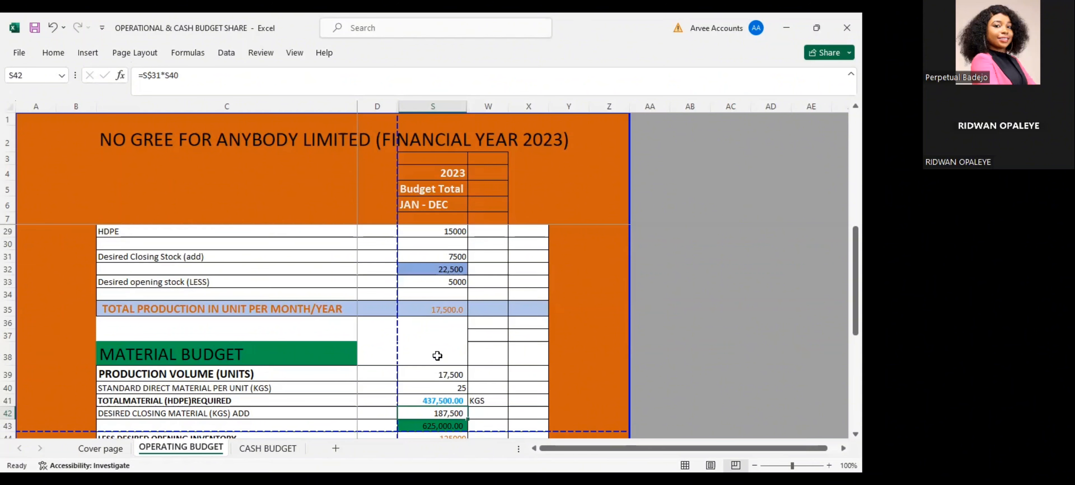
{"action": "scroll", "coordinate": [437, 356], "scroll_direction": "down", "scroll_amount": 1}
{"action": "double_click", "coordinate": [437, 372]}
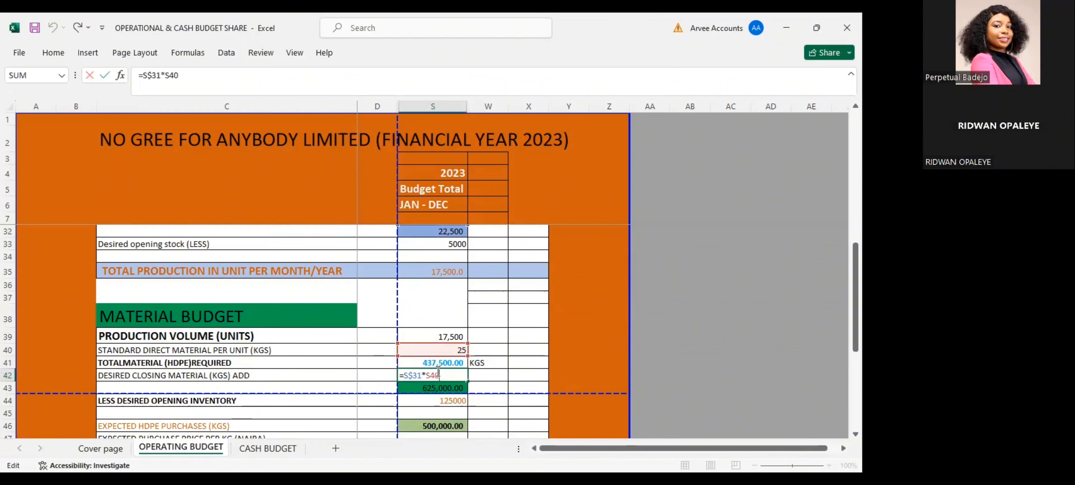
{"action": "key", "text": "Return"}
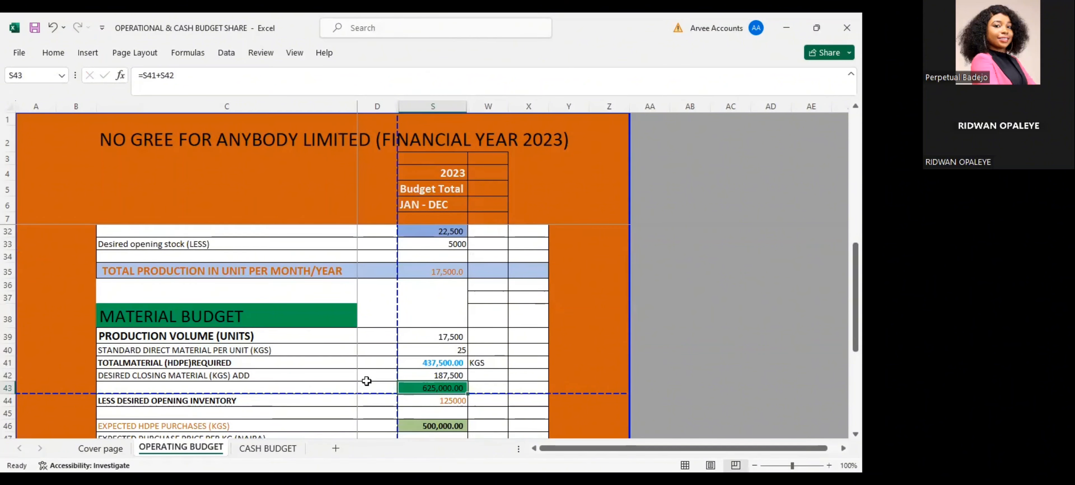
{"action": "double_click", "coordinate": [449, 375]}
{"action": "key", "text": "Return"}
{"action": "scroll", "coordinate": [447, 350], "scroll_direction": "up", "scroll_amount": 1}
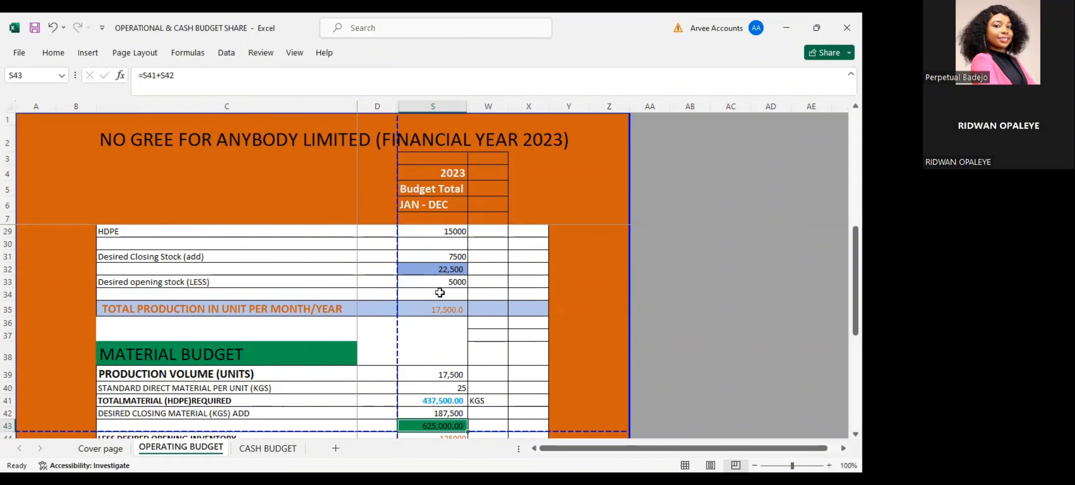
{"action": "scroll", "coordinate": [440, 291], "scroll_direction": "up", "scroll_amount": 1}
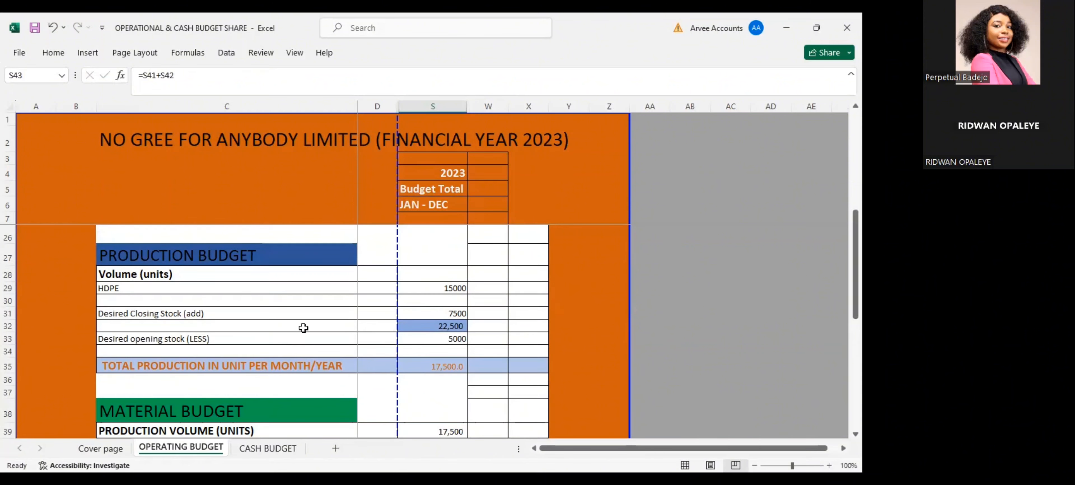
{"action": "left_click", "coordinate": [424, 310]}
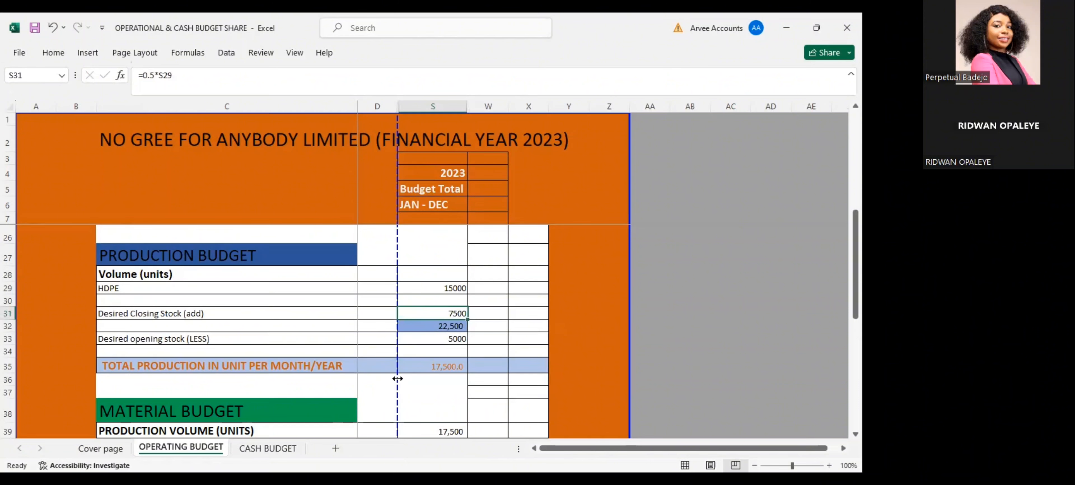
{"action": "scroll", "coordinate": [397, 378], "scroll_direction": "down", "scroll_amount": 1}
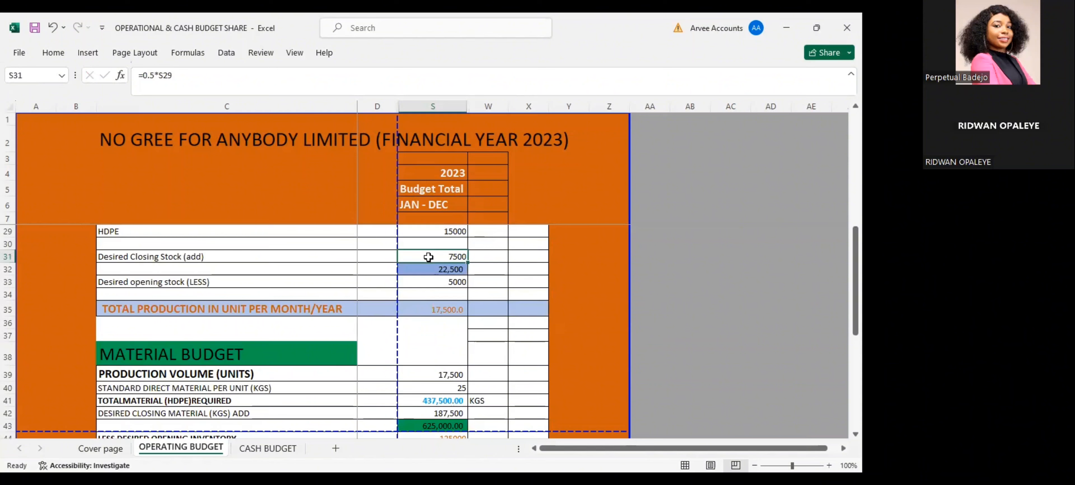
{"action": "scroll", "coordinate": [428, 258], "scroll_direction": "down", "scroll_amount": 1}
{"action": "scroll", "coordinate": [423, 263], "scroll_direction": "down", "scroll_amount": 1}
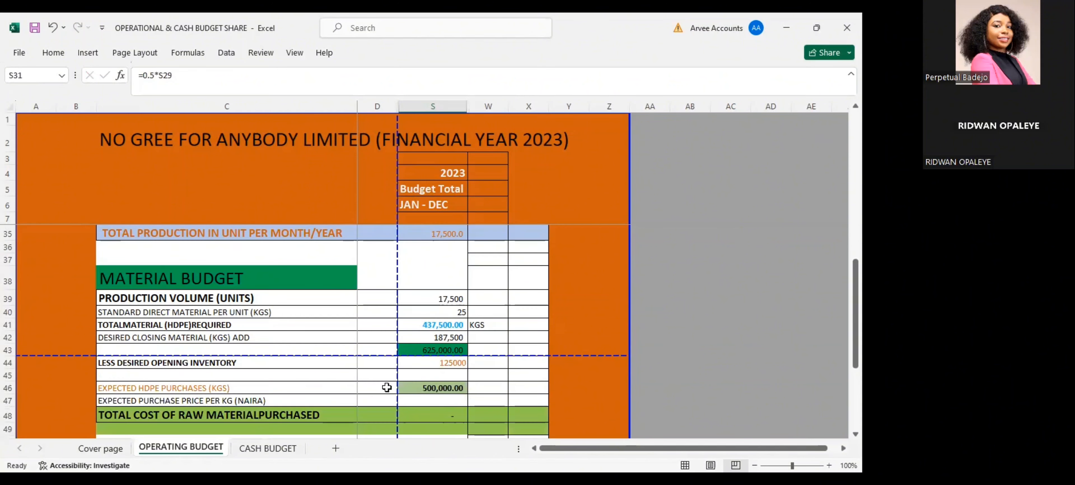
Remove the existing formula from the desired closing material cell S42, leaving only the equals sign
{"action": "left_click", "coordinate": [432, 337]}
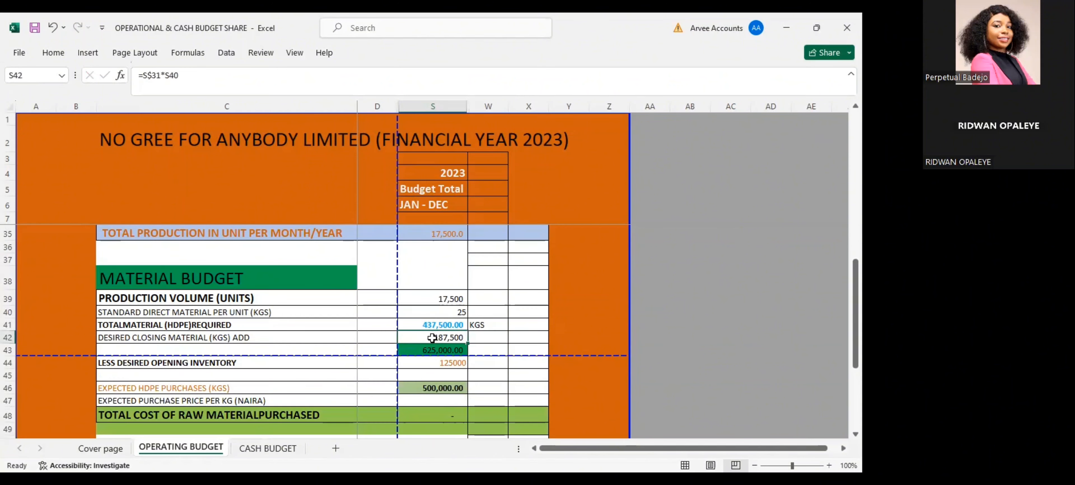
{"action": "double_click", "coordinate": [432, 337]}
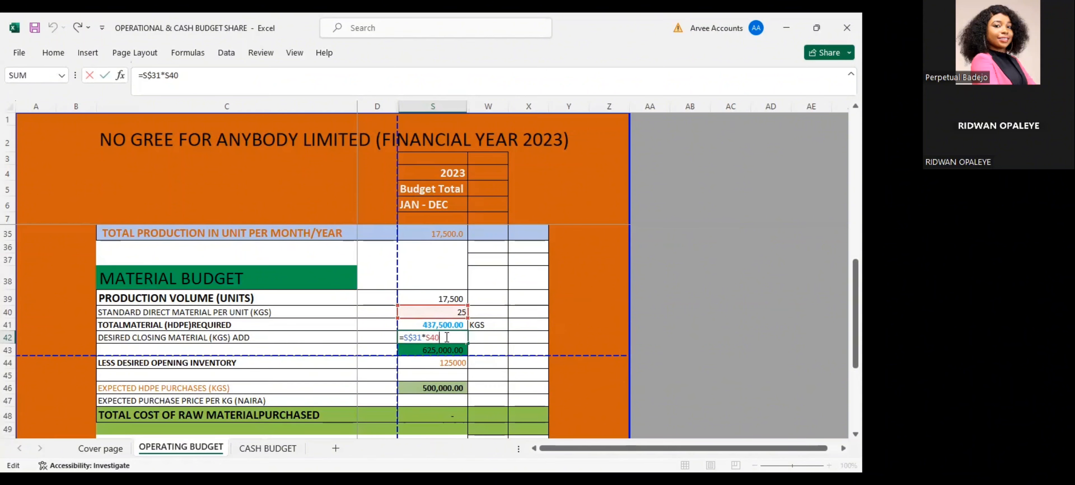
{"action": "key", "text": "BackSpace"}
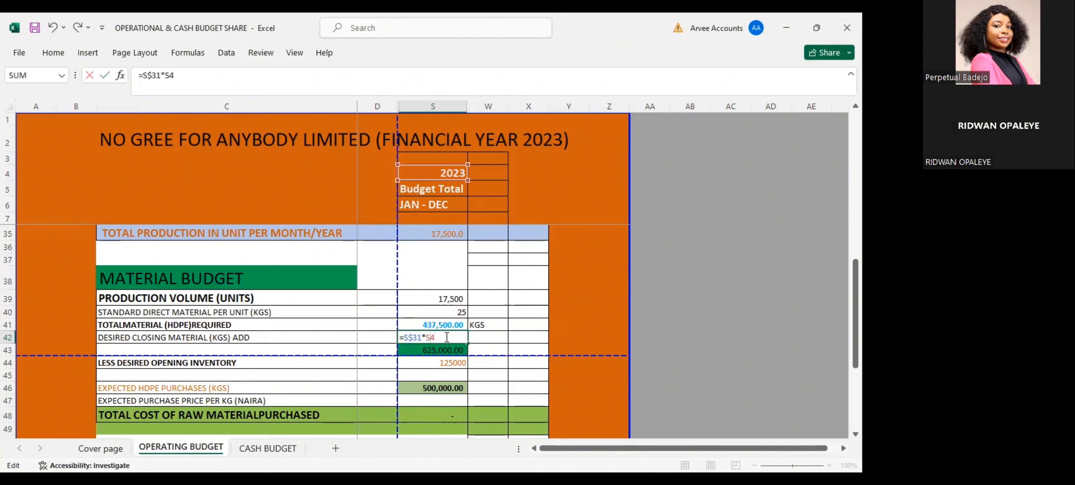
{"action": "key", "text": "BackSpace"}
{"action": "key", "text": "BackSpace"}
{"action": "key", "text": "BackSpace"}
{"action": "key", "text": "BackSpace"}
{"action": "key", "text": "BackSpace"}
{"action": "key", "text": "BackSpace"}
{"action": "key", "text": "BackSpace"}
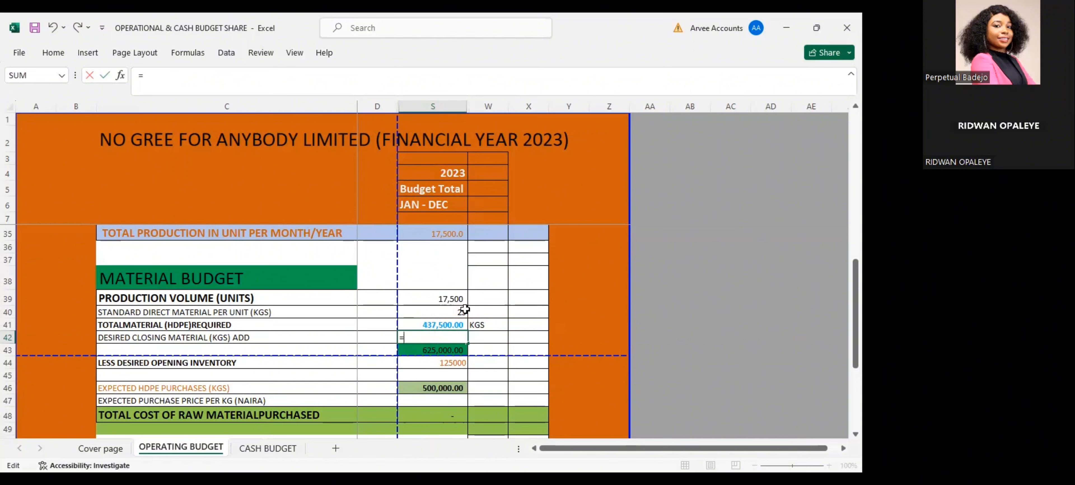
{"action": "key", "text": "Return"}
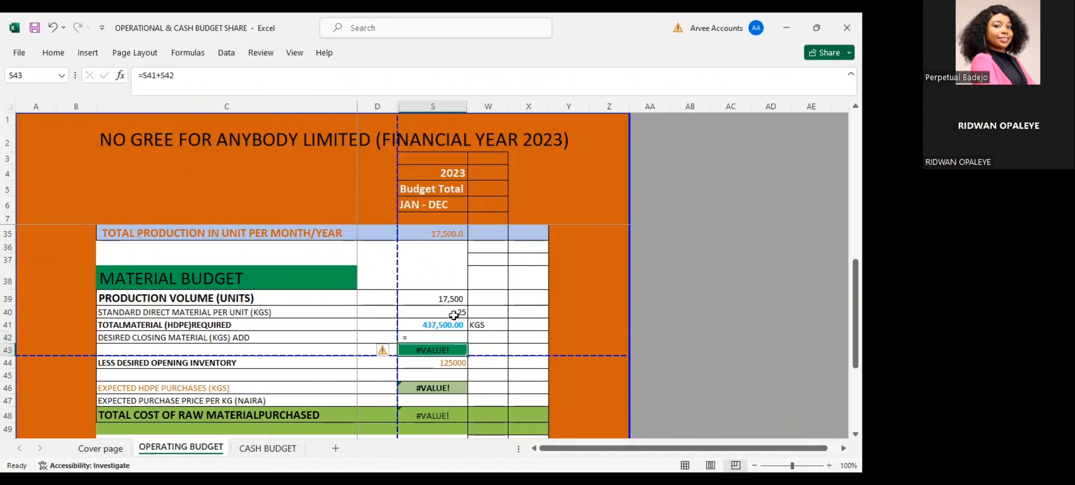
Clear the subtotal formula from the green cell S43 below the desired closing material
{"action": "scroll", "coordinate": [424, 273], "scroll_direction": "up", "scroll_amount": 1}
{"action": "scroll", "coordinate": [423, 273], "scroll_direction": "up", "scroll_amount": 1}
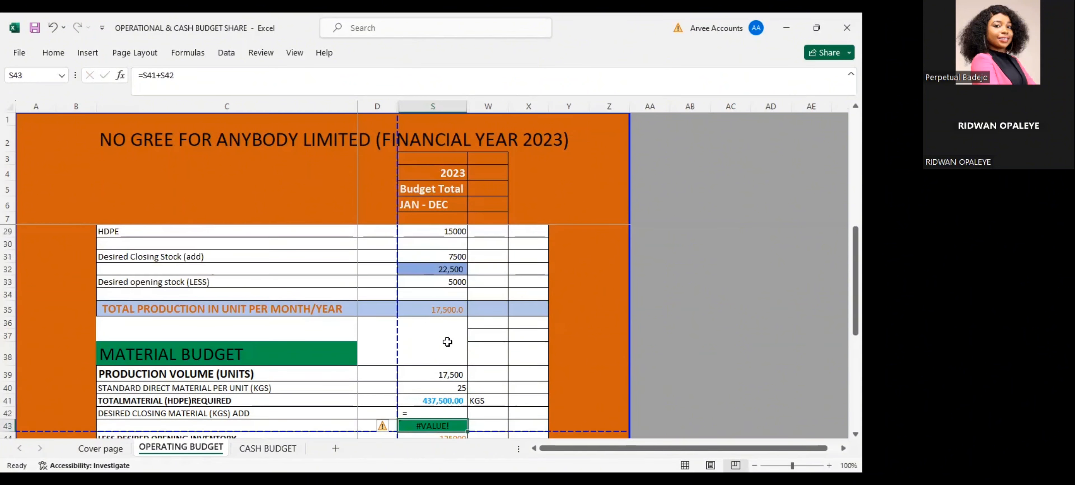
{"action": "scroll", "coordinate": [432, 430], "scroll_direction": "down", "scroll_amount": 1}
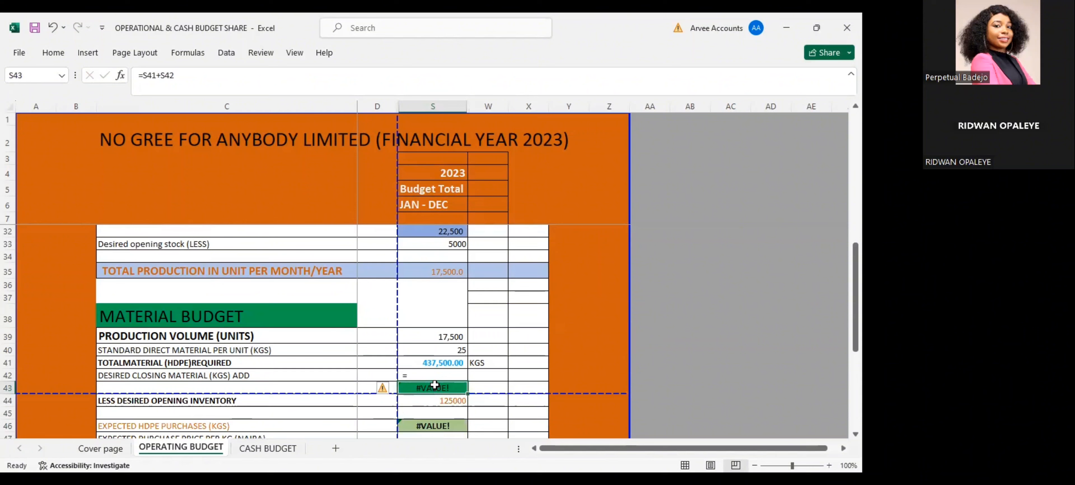
{"action": "key", "text": "Delete"}
{"action": "key", "text": "Down"}
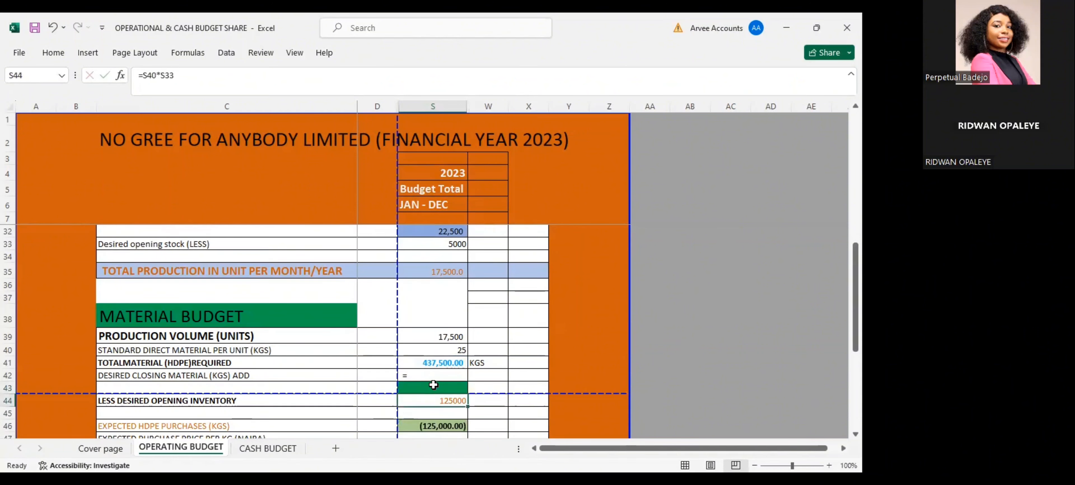
Calculate the desired closing material in S42 as the desired closing stock times the standard material per unit, with the formula =S31*S40
{"action": "scroll", "coordinate": [433, 385], "scroll_direction": "down", "scroll_amount": 1}
{"action": "scroll", "coordinate": [433, 340], "scroll_direction": "up", "scroll_amount": 1}
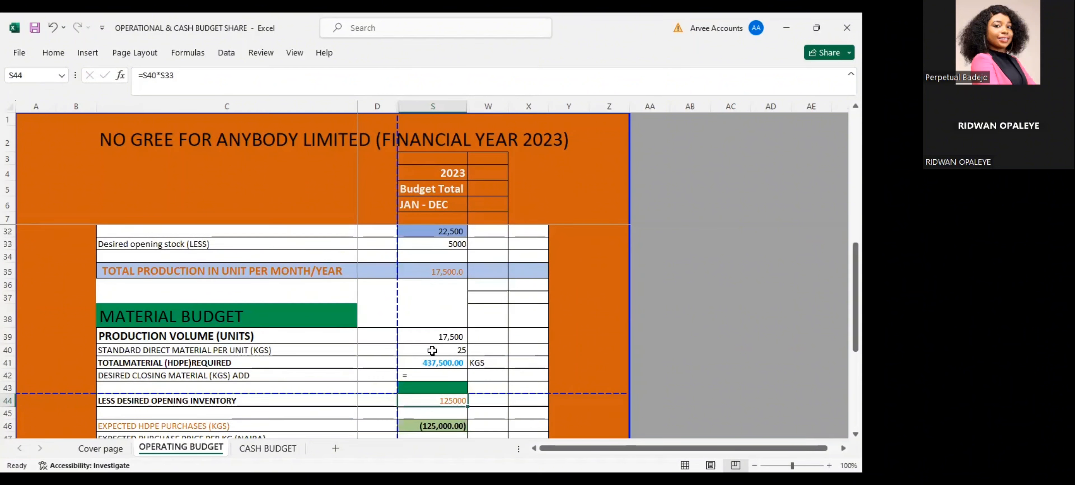
{"action": "left_click", "coordinate": [432, 372]}
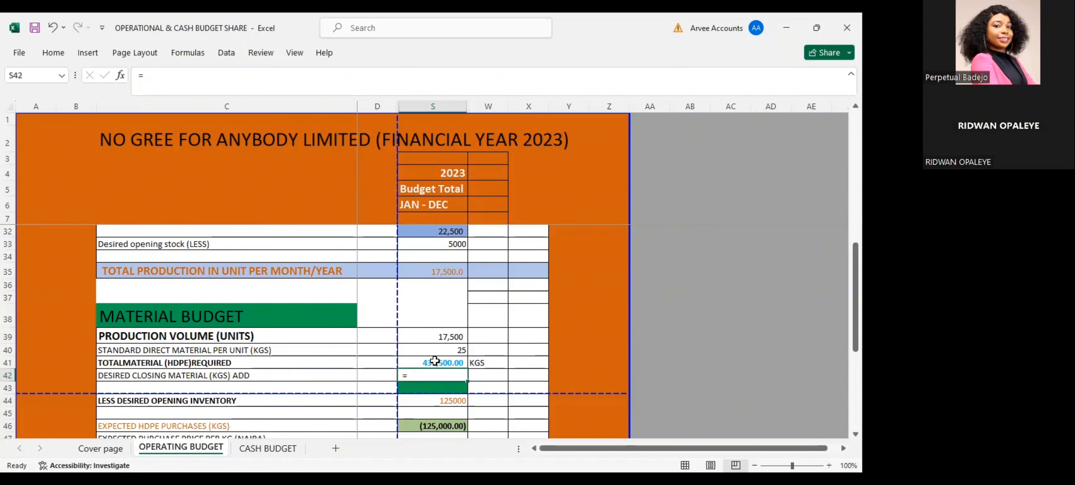
{"action": "double_click", "coordinate": [432, 373]}
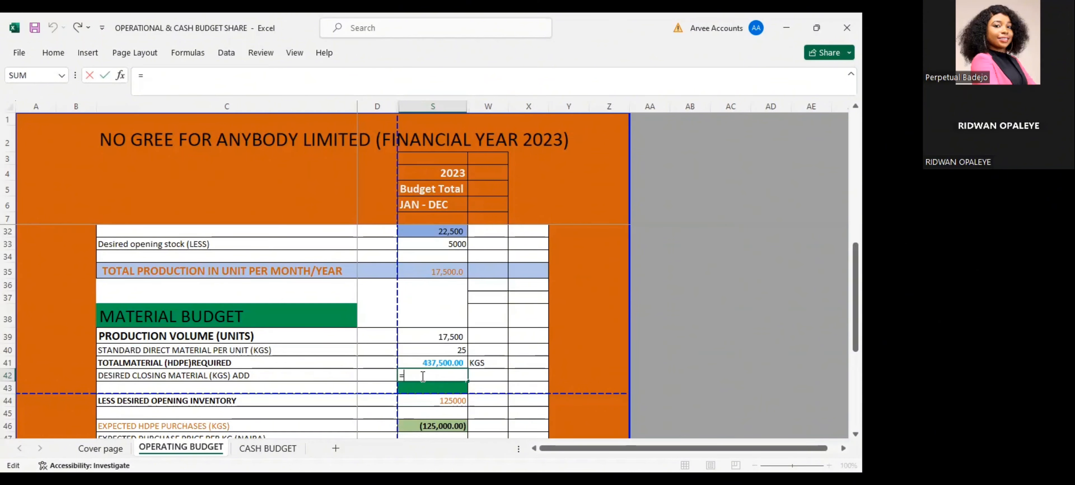
{"action": "scroll", "coordinate": [420, 373], "scroll_direction": "up", "scroll_amount": 1}
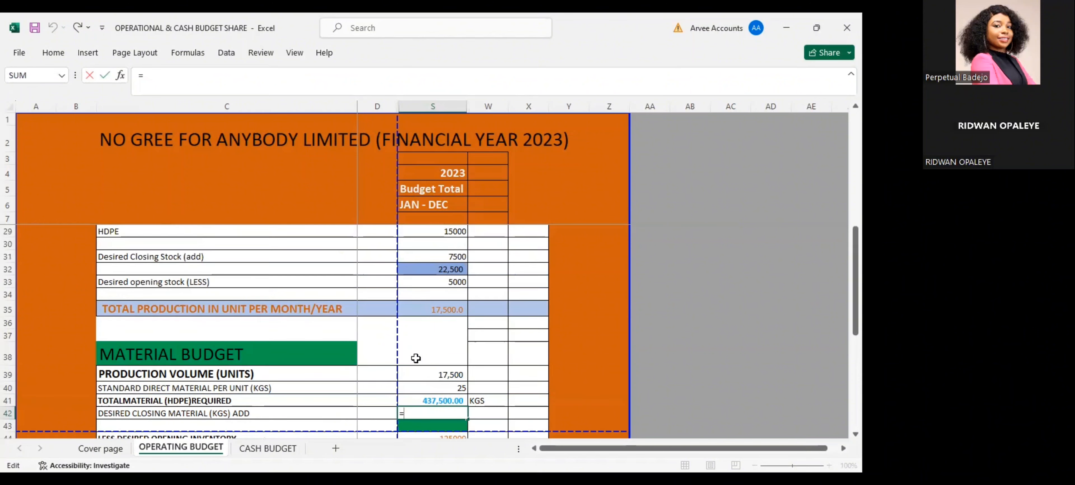
{"action": "scroll", "coordinate": [416, 359], "scroll_direction": "up", "scroll_amount": 1}
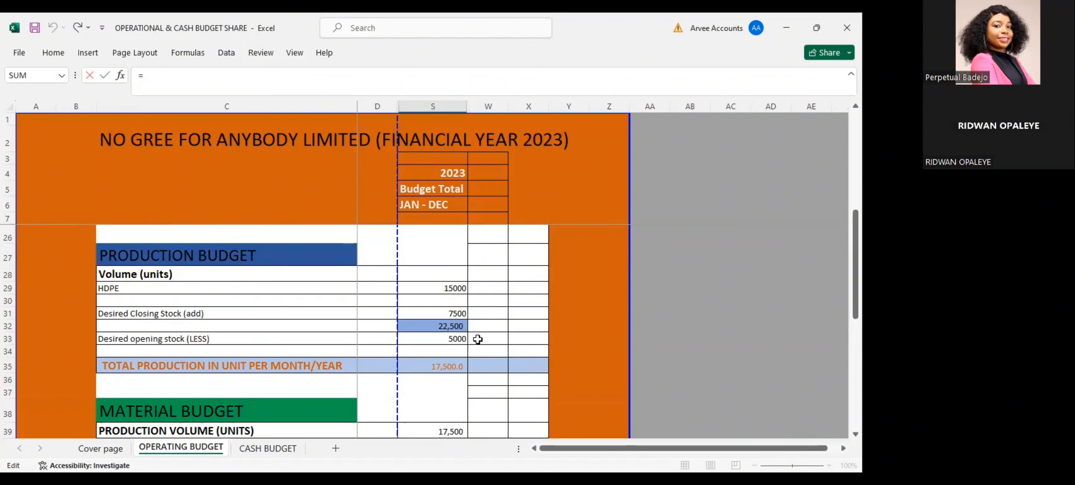
{"action": "left_click", "coordinate": [445, 313]}
{"action": "scroll", "coordinate": [445, 317], "scroll_direction": "down", "scroll_amount": 1}
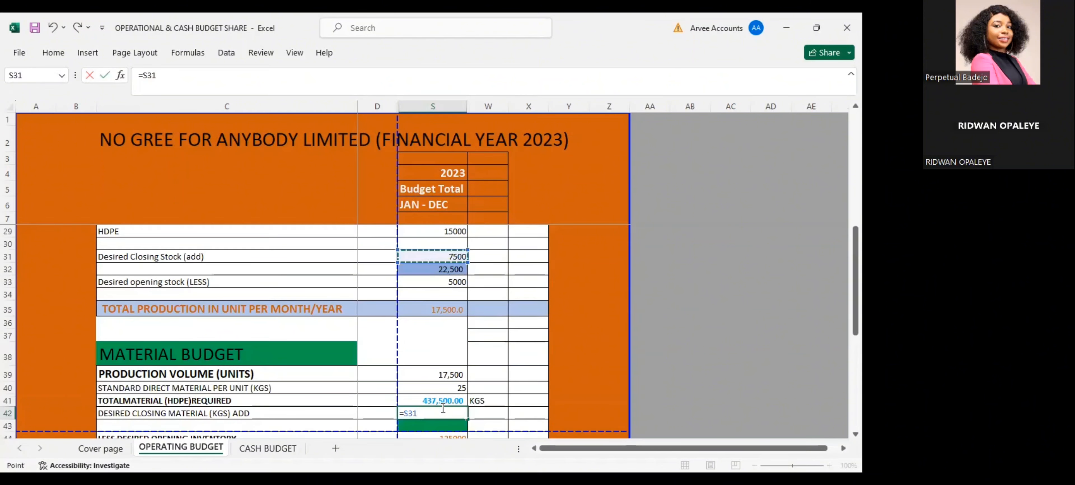
{"action": "type", "text": "*"}
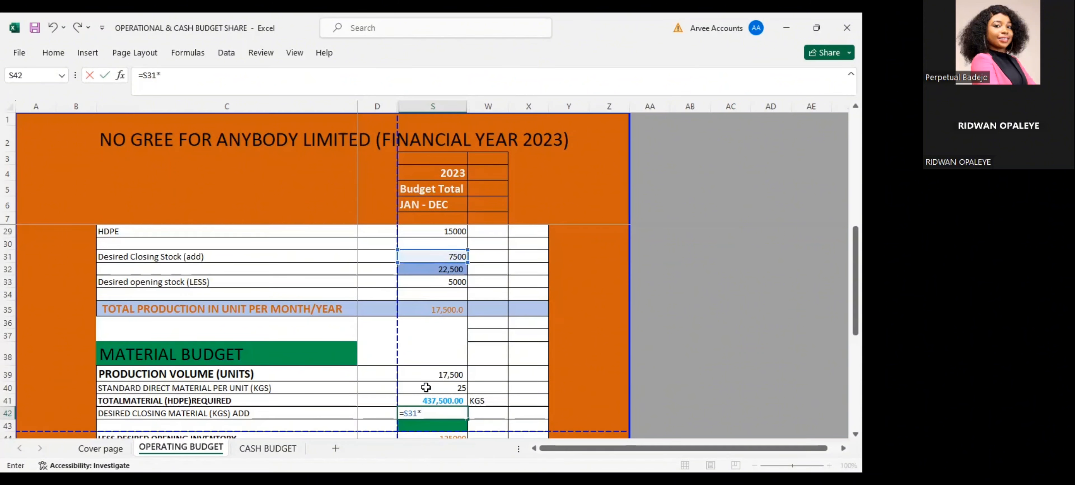
{"action": "left_click", "coordinate": [450, 386]}
{"action": "key", "text": "Return"}
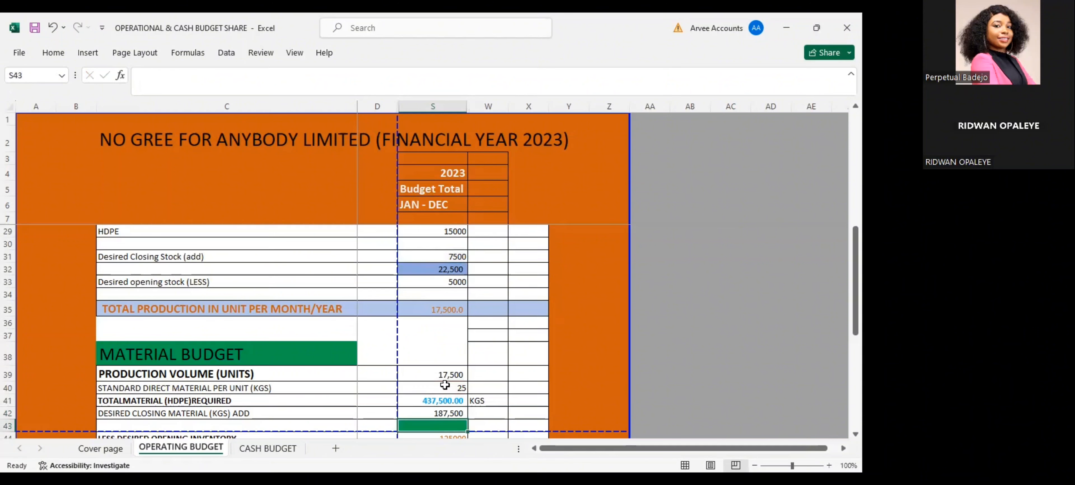
Add the total material required and the desired closing material in the green subtotal cell S43 with the formula =S41+S42
{"action": "scroll", "coordinate": [446, 384], "scroll_direction": "down", "scroll_amount": 1}
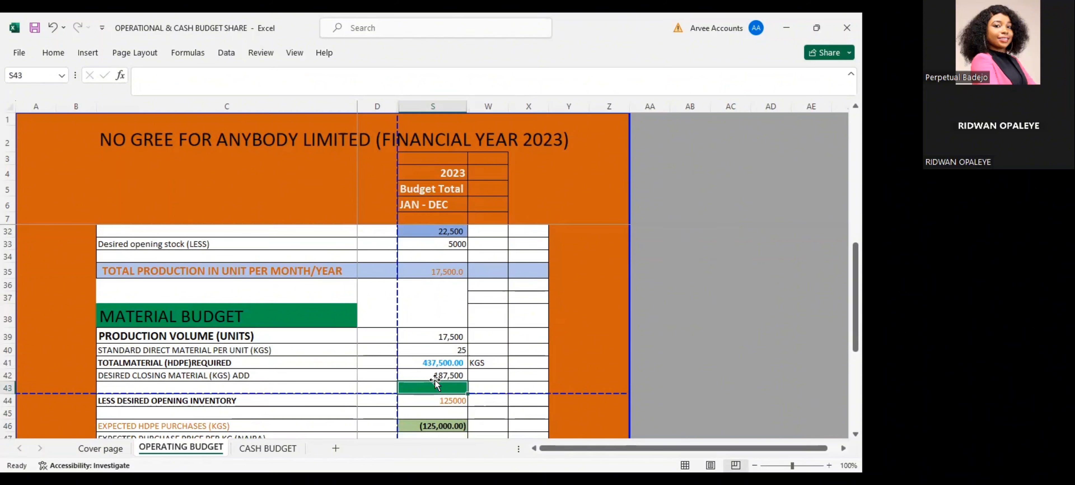
{"action": "left_click", "coordinate": [435, 373]}
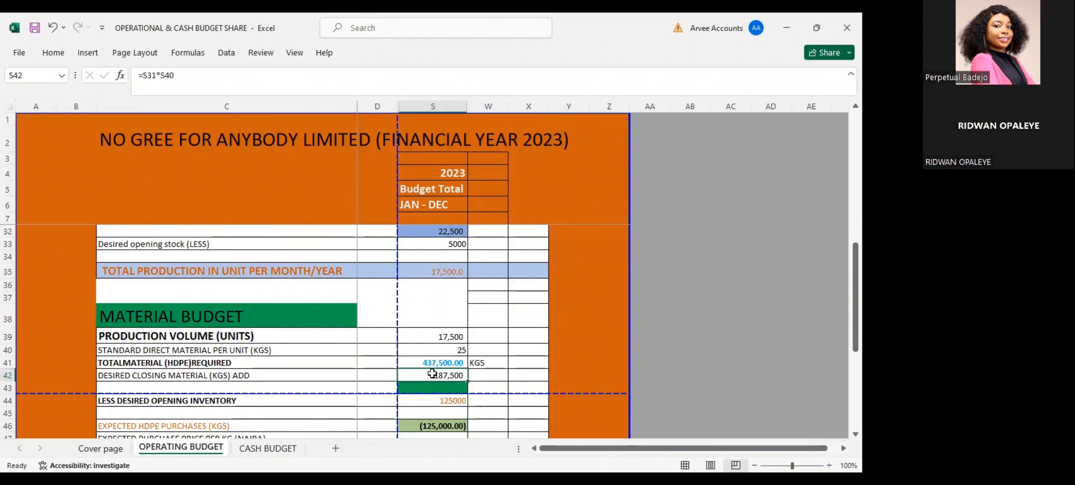
{"action": "left_click", "coordinate": [437, 362]}
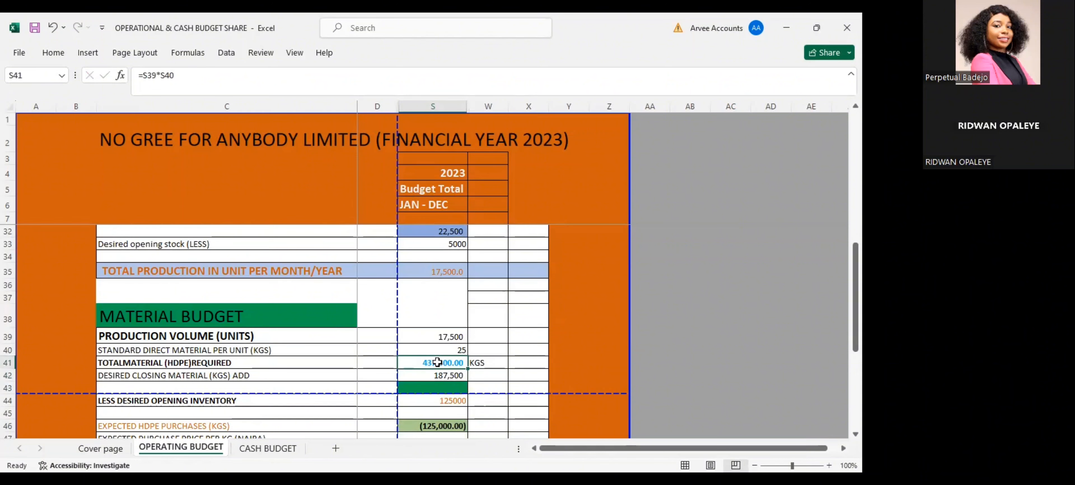
{"action": "left_click", "coordinate": [440, 387]}
{"action": "type", "text": "="}
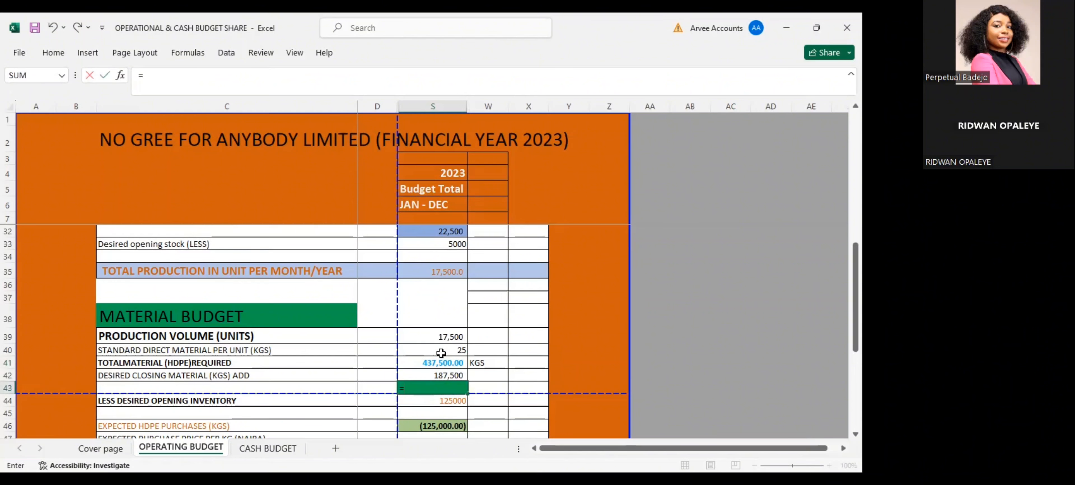
{"action": "left_click", "coordinate": [439, 361]}
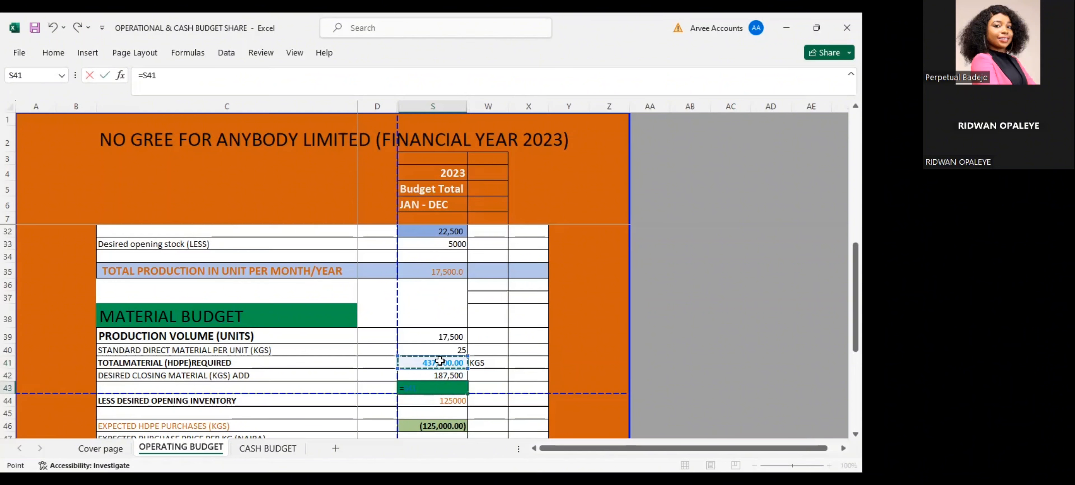
{"action": "type", "text": "+"}
{"action": "left_click", "coordinate": [436, 371]}
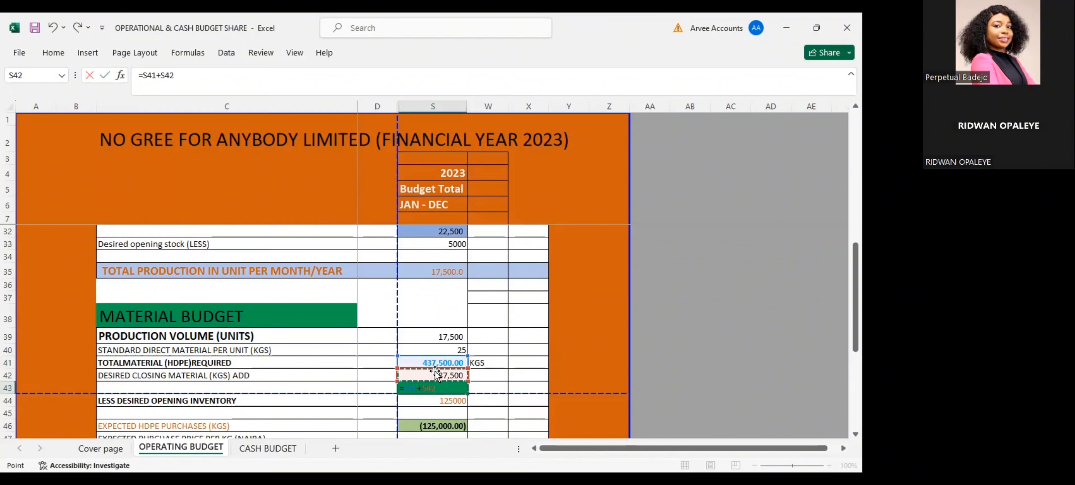
{"action": "key", "text": "Return"}
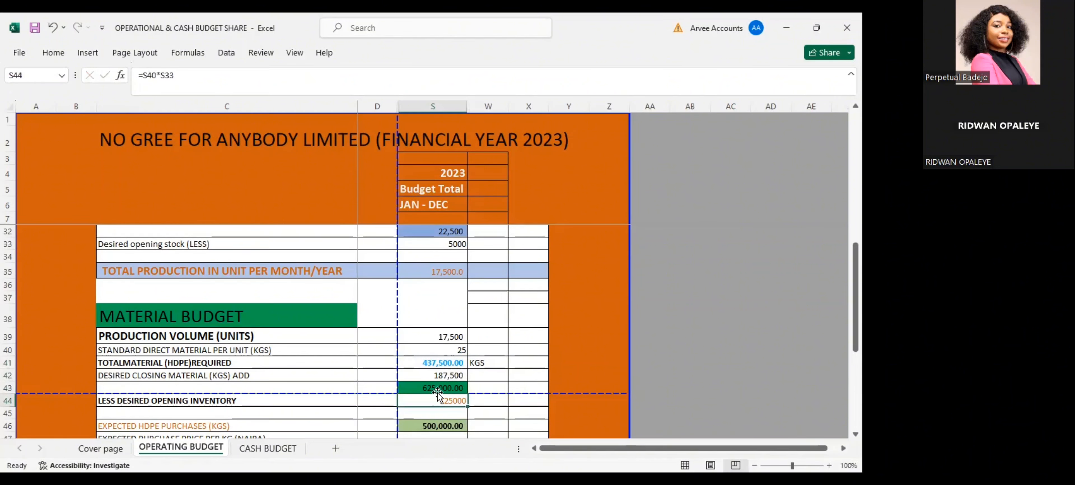
Label the material subtotal with the unit KGS in W43
{"action": "left_click", "coordinate": [493, 386]}
{"action": "type", "text": "KGS"}
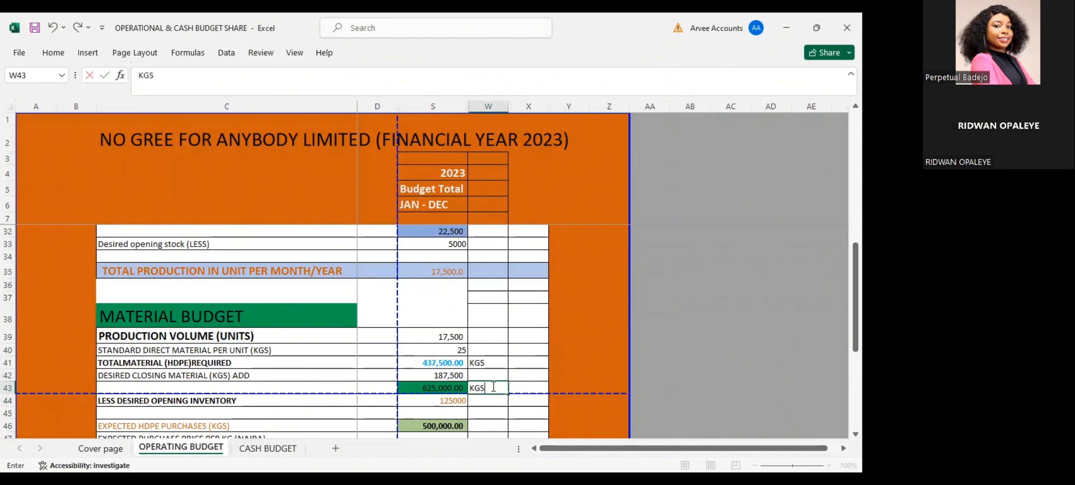
{"action": "key", "text": "Return"}
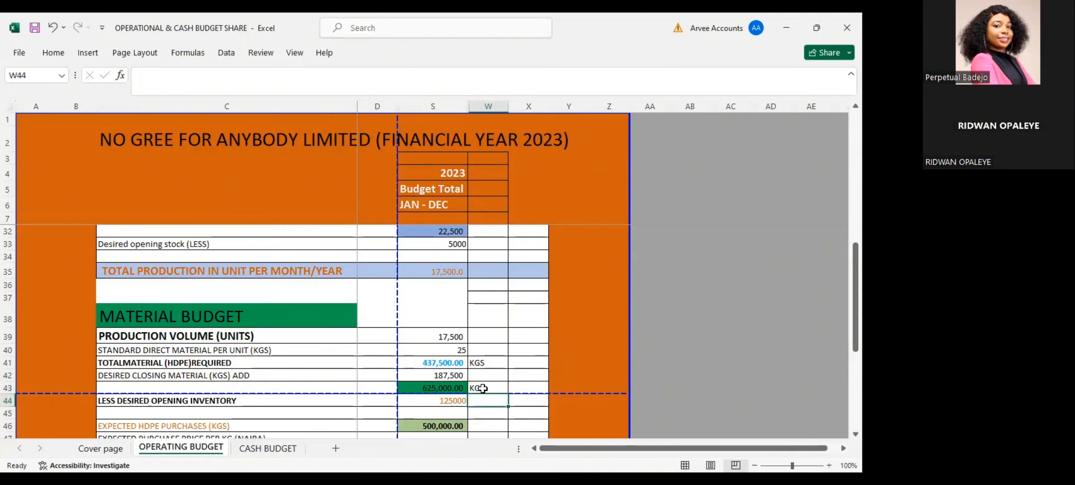
Examine how the desired opening inventory formula in S44 uses the production budget's opening stock in S33 and the standard material per unit in S40
{"action": "double_click", "coordinate": [431, 403]}
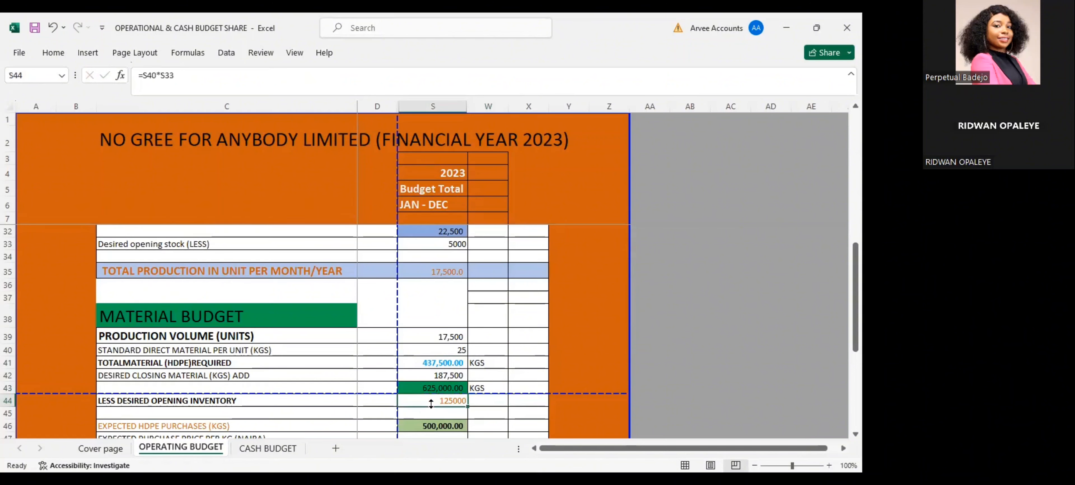
{"action": "key", "text": "Return"}
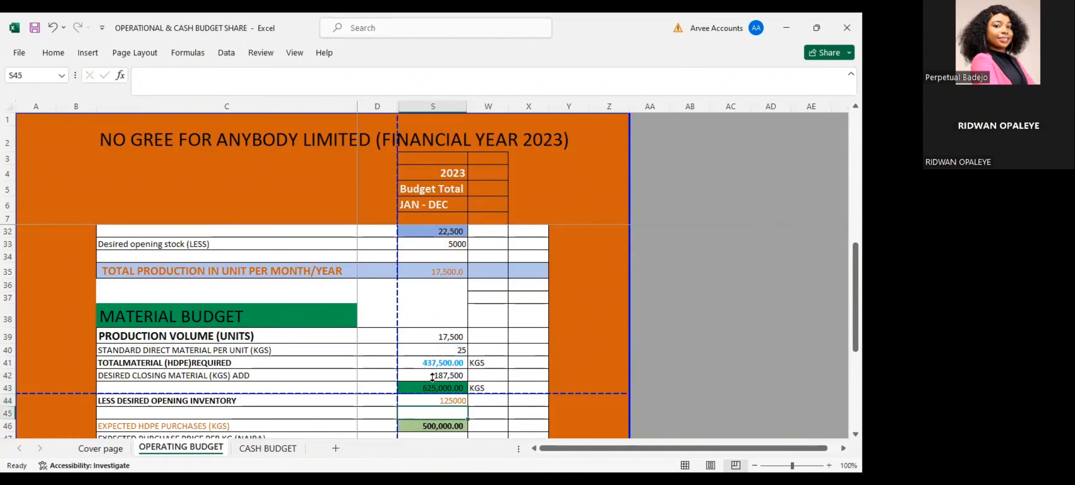
{"action": "scroll", "coordinate": [432, 377], "scroll_direction": "up", "scroll_amount": 1}
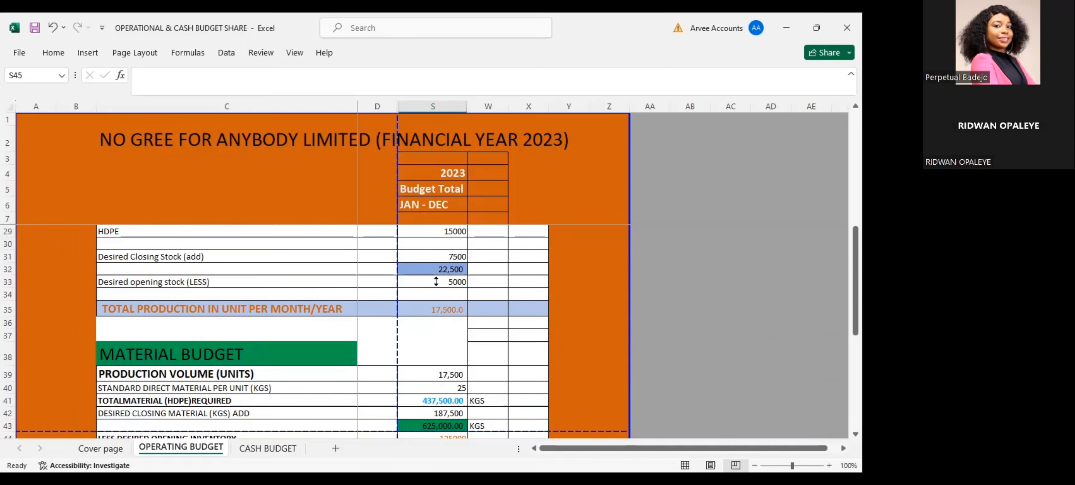
{"action": "left_click", "coordinate": [435, 281]}
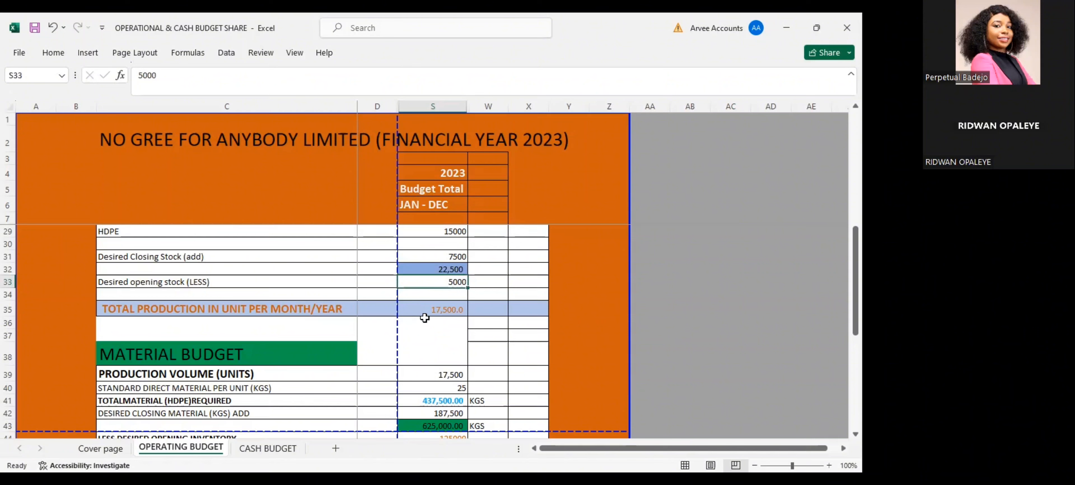
{"action": "scroll", "coordinate": [425, 316], "scroll_direction": "down", "scroll_amount": 2}
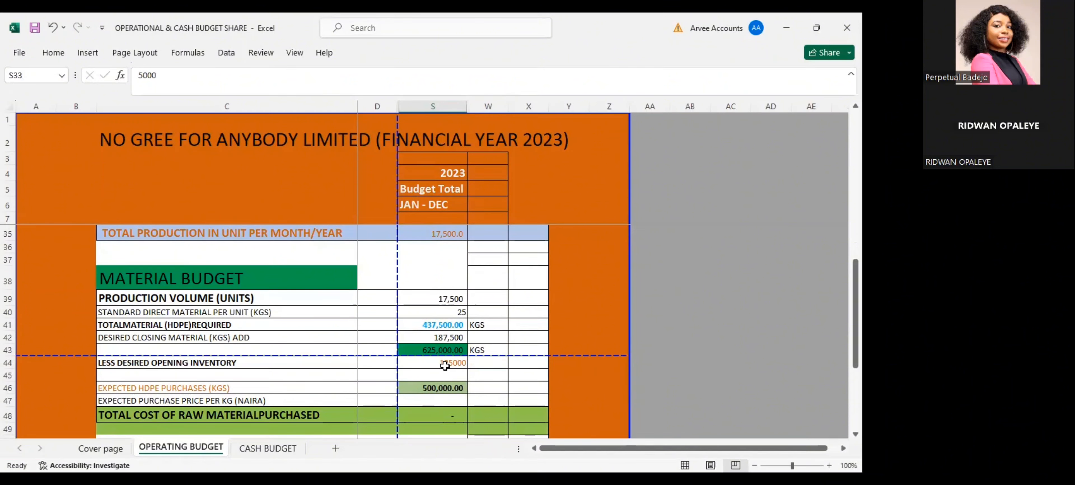
{"action": "scroll", "coordinate": [445, 396], "scroll_direction": "down", "scroll_amount": 1}
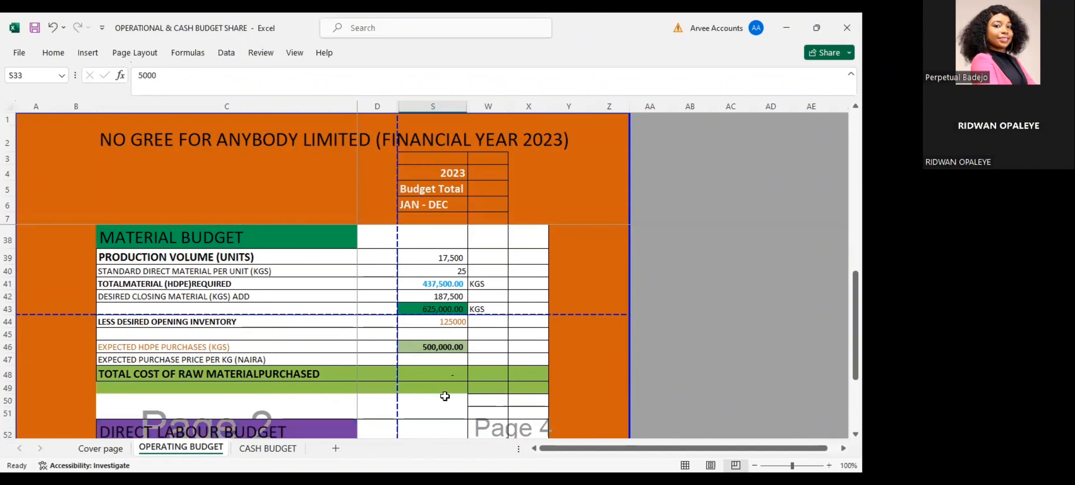
{"action": "left_click", "coordinate": [442, 322]}
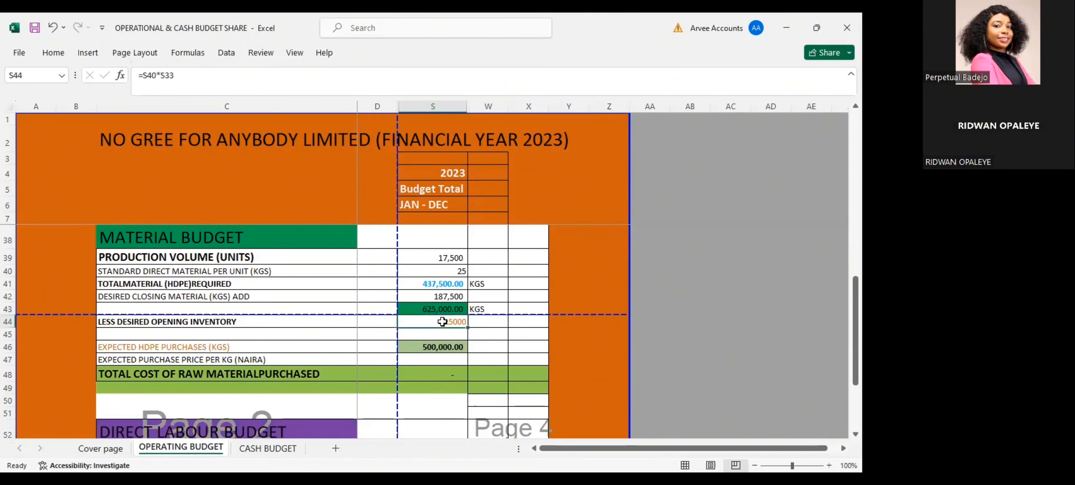
{"action": "double_click", "coordinate": [442, 322]}
{"action": "scroll", "coordinate": [431, 315], "scroll_direction": "up", "scroll_amount": 2}
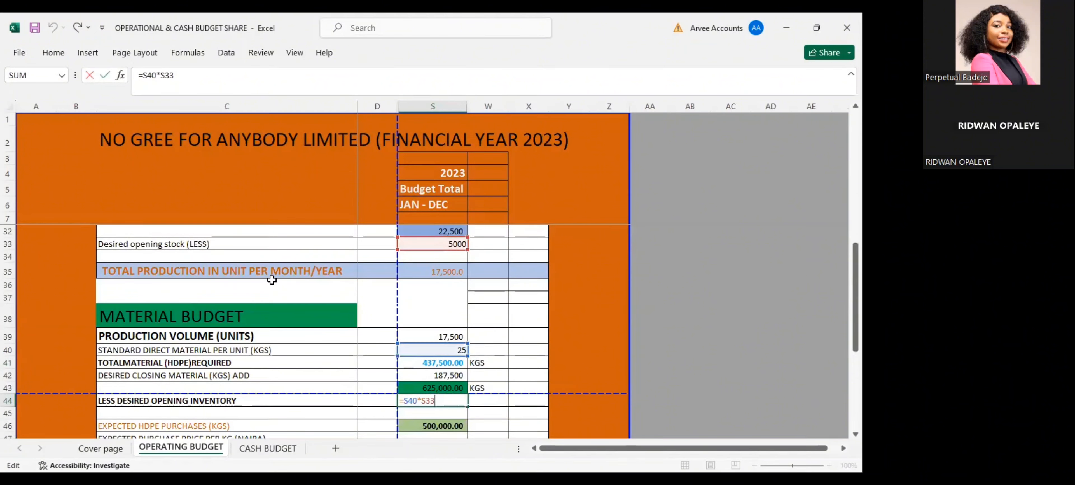
{"action": "scroll", "coordinate": [217, 271], "scroll_direction": "up", "scroll_amount": 2}
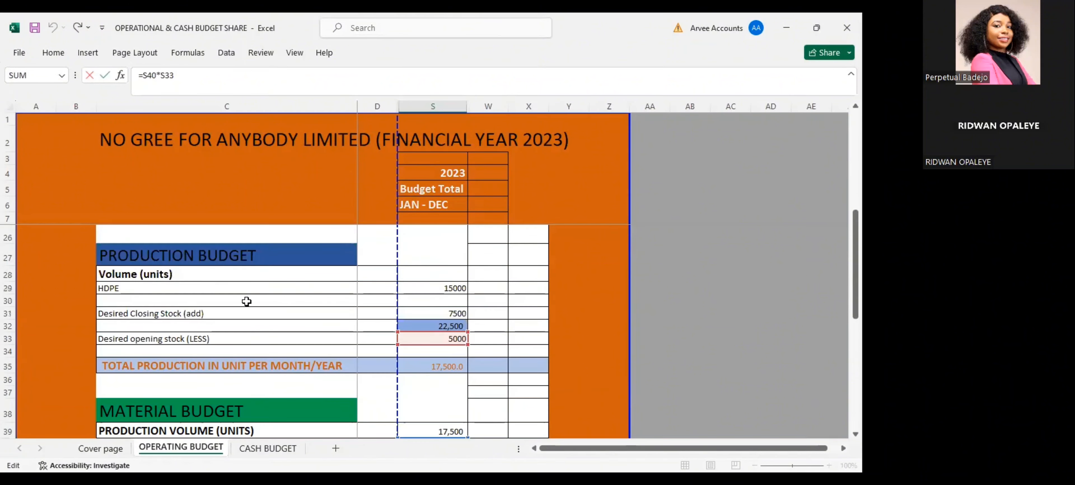
{"action": "scroll", "coordinate": [338, 371], "scroll_direction": "down", "scroll_amount": 2}
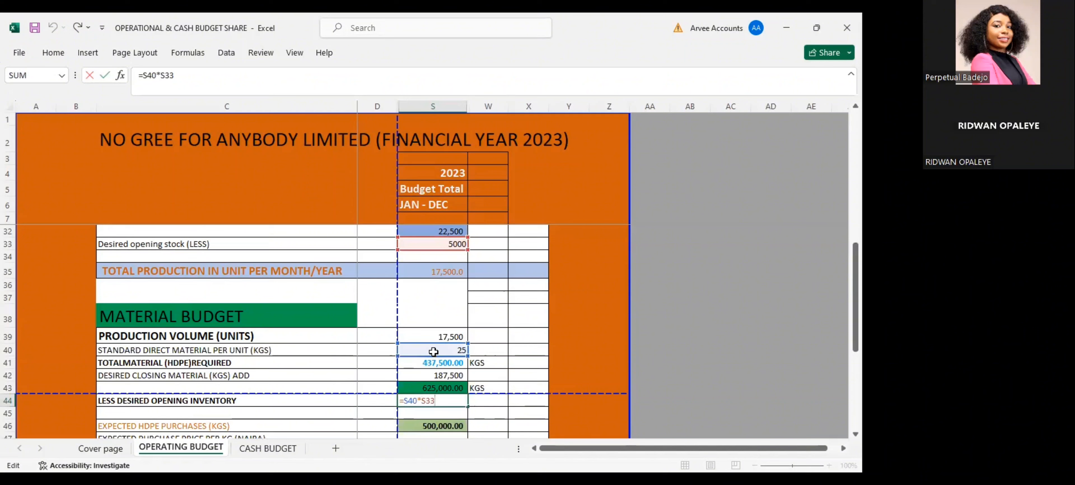
{"action": "scroll", "coordinate": [433, 352], "scroll_direction": "down", "scroll_amount": 1}
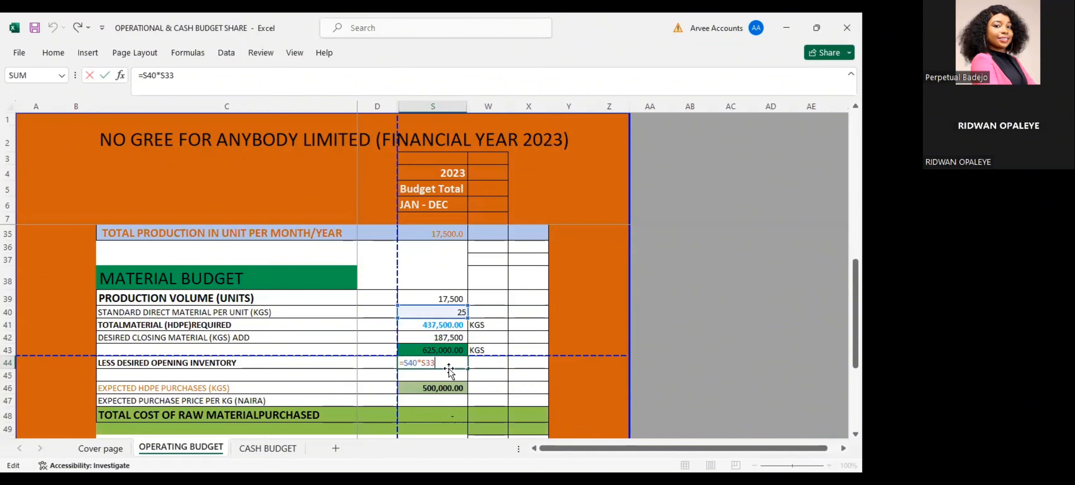
{"action": "key", "text": "Return"}
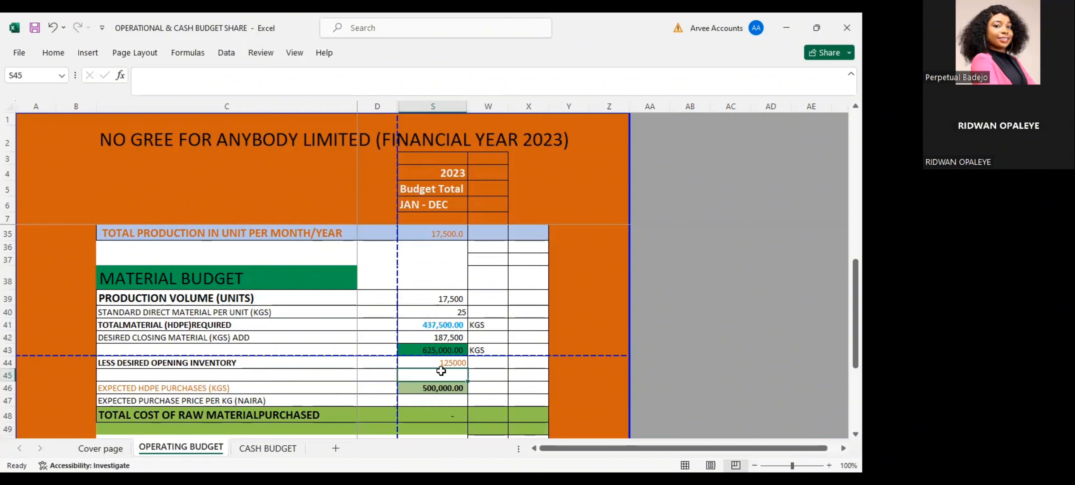
Check the expected HDPE purchases formula in S46 against the subtotal in S43 and opening inventory in S44, leaving it as =S43-S44
{"action": "left_click", "coordinate": [435, 350]}
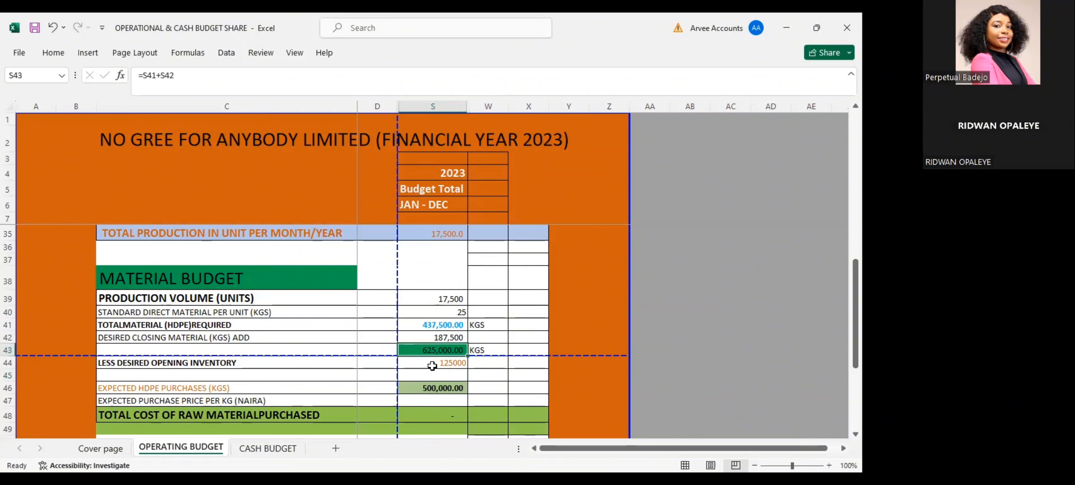
{"action": "left_click", "coordinate": [431, 386]}
{"action": "double_click", "coordinate": [431, 385]}
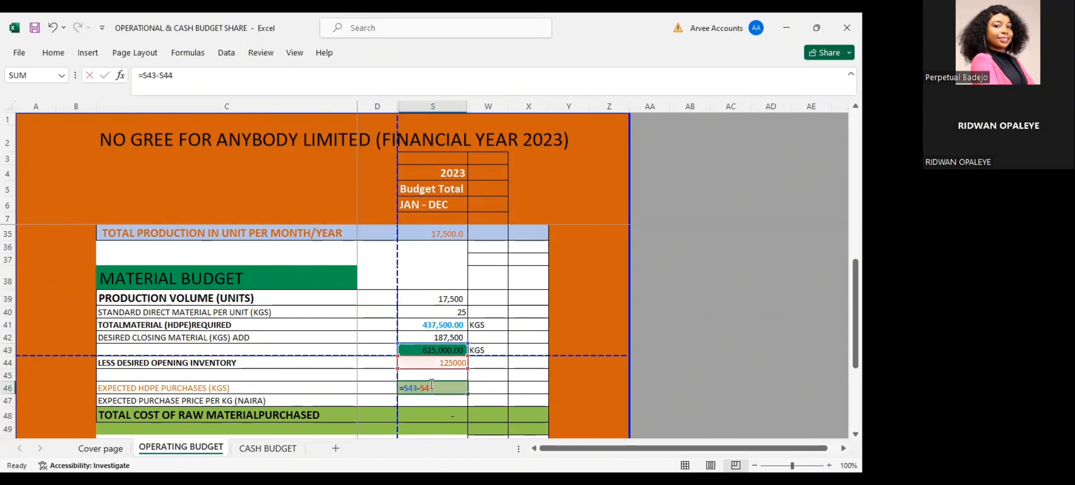
{"action": "type", "text": "="}
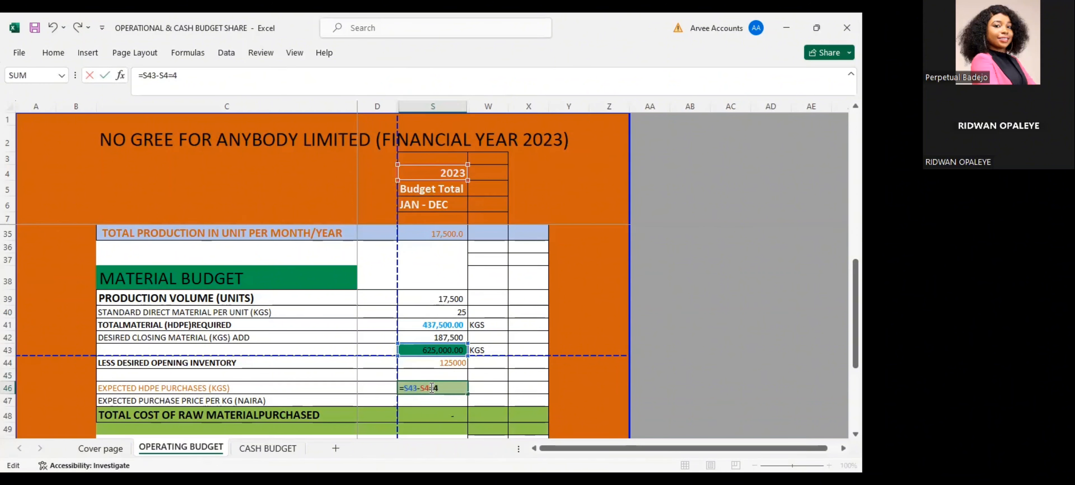
{"action": "key", "text": "BackSpace"}
{"action": "key", "text": "BackSpace"}
{"action": "type", "text": "4"}
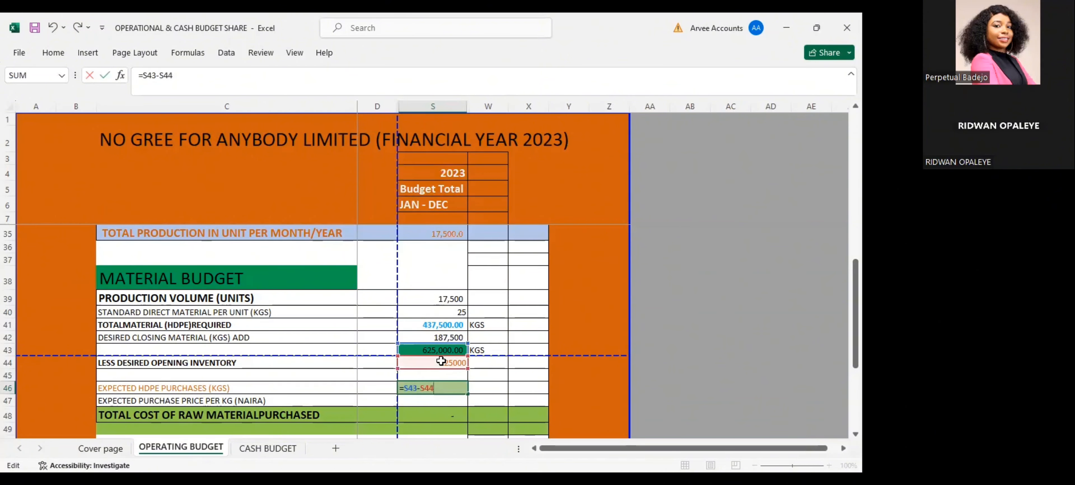
{"action": "key", "text": "Return"}
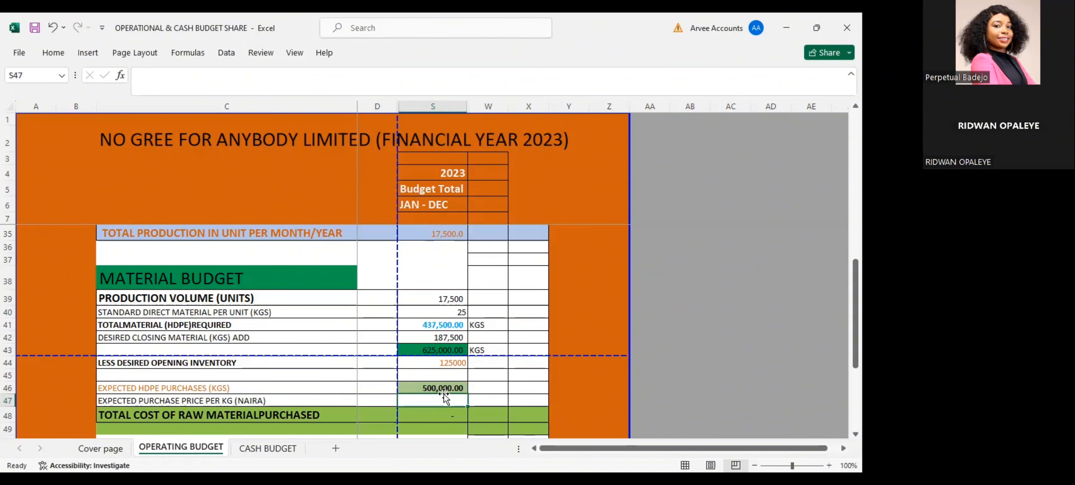
Label the expected HDPE purchases with the unit KGS in W46
{"action": "left_click", "coordinate": [478, 388]}
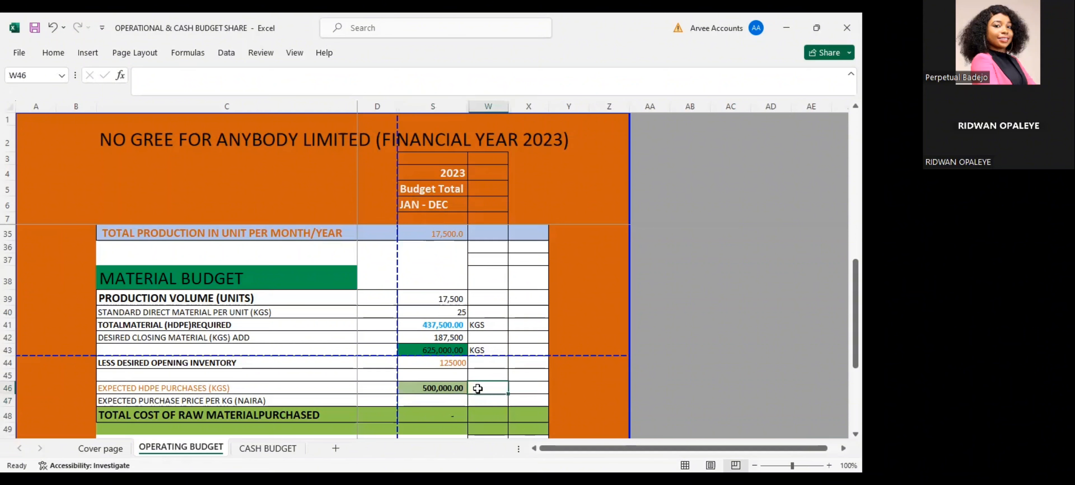
{"action": "type", "text": "KGS"}
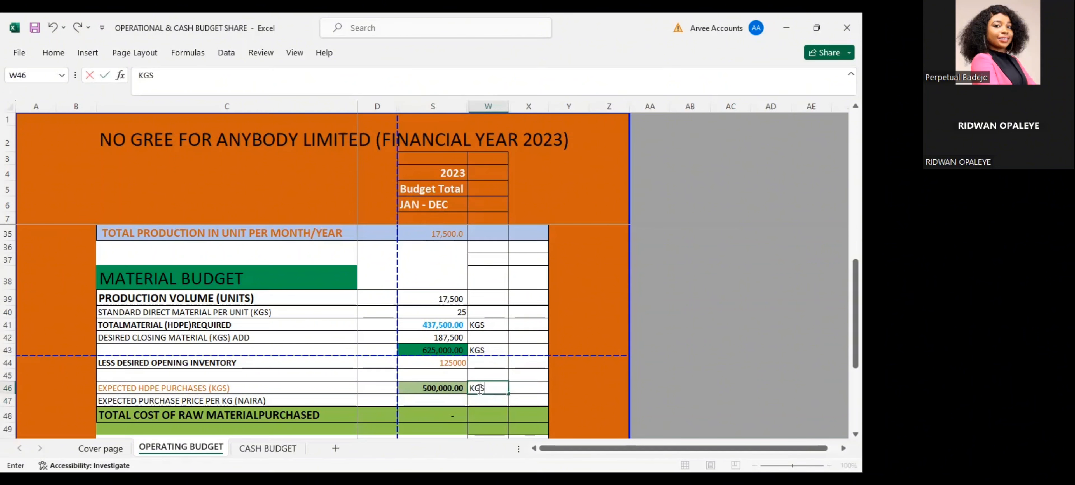
{"action": "key", "text": "Return"}
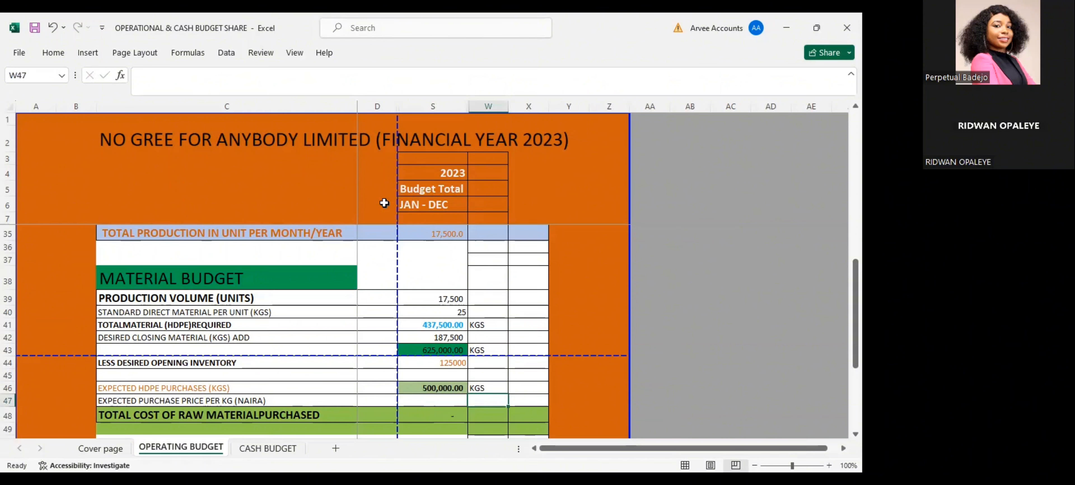
Set the expected purchase price per kg in S47 to 2 naira
{"action": "key", "text": "Left"}
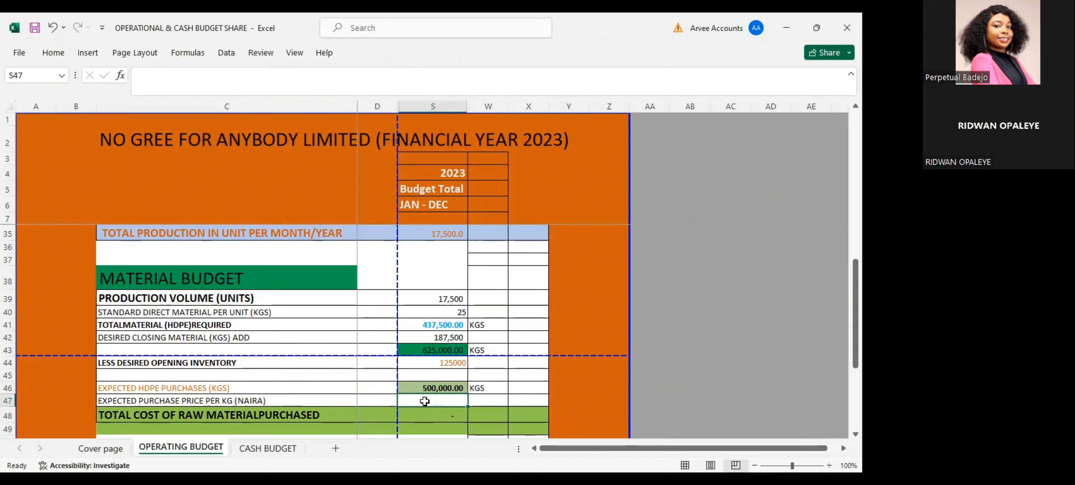
{"action": "type", "text": "2"}
{"action": "key", "text": "Return"}
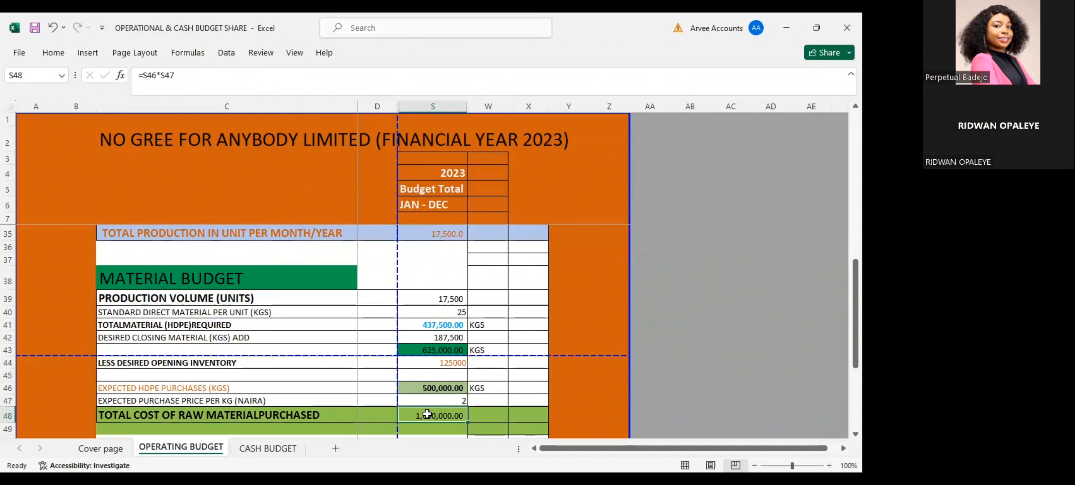
Compare the total revenue in S24 with the total cost of raw material purchased in S48, checking the formula behind each
{"action": "scroll", "coordinate": [427, 413], "scroll_direction": "down", "scroll_amount": 1}
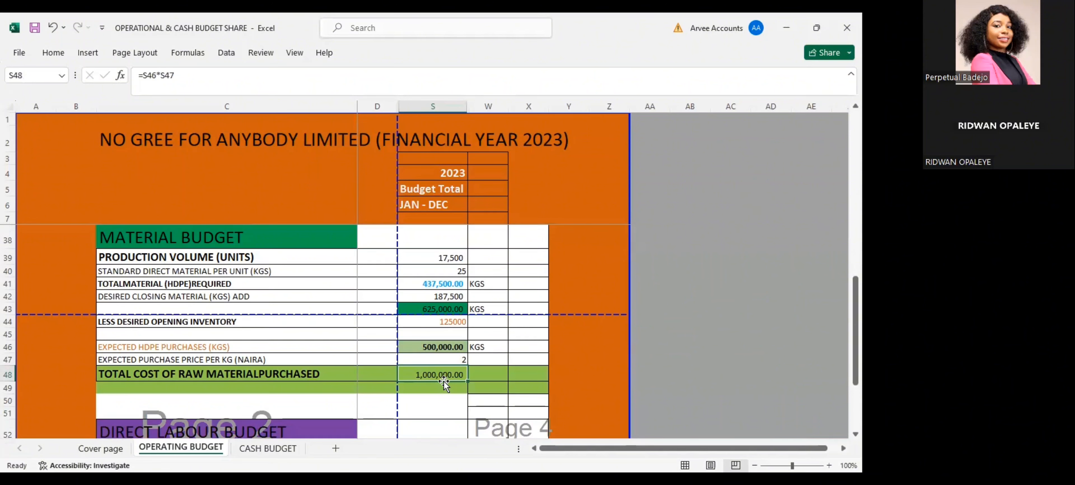
{"action": "scroll", "coordinate": [444, 381], "scroll_direction": "up", "scroll_amount": 1}
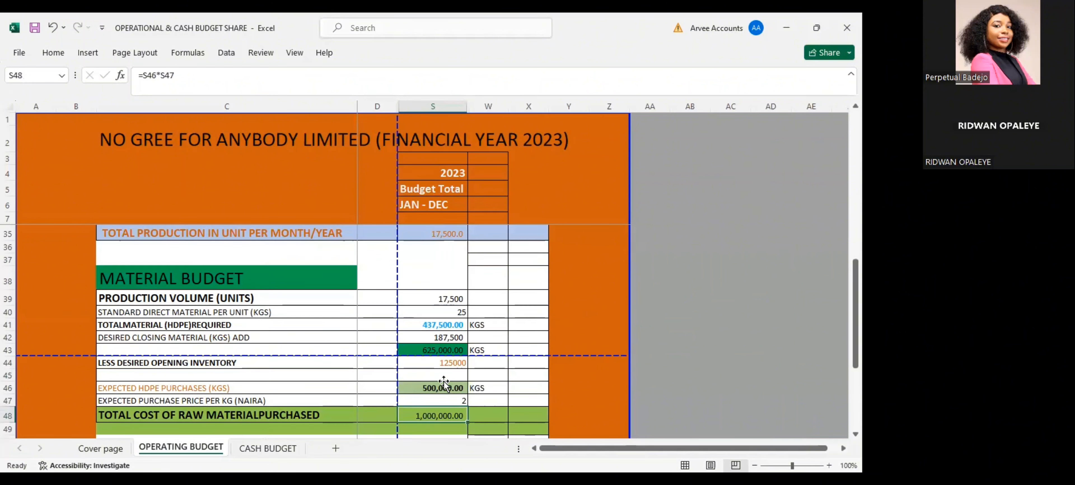
{"action": "scroll", "coordinate": [444, 381], "scroll_direction": "up", "scroll_amount": 7}
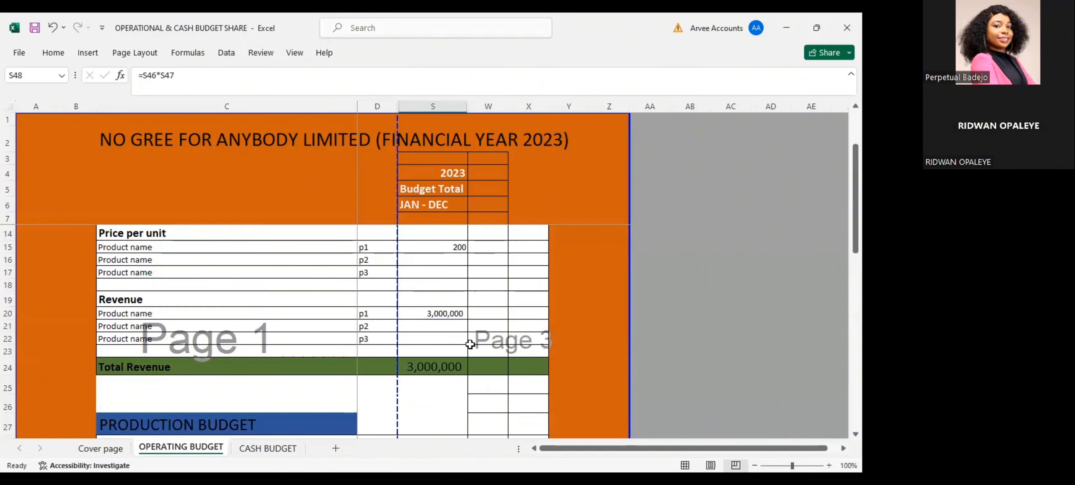
{"action": "left_click", "coordinate": [443, 366]}
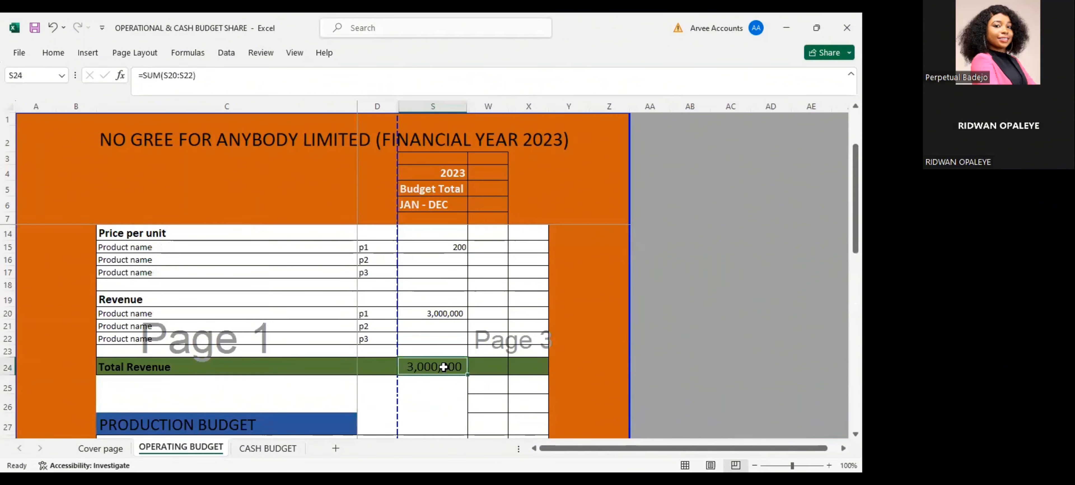
{"action": "scroll", "coordinate": [443, 366], "scroll_direction": "down", "scroll_amount": 1}
{"action": "scroll", "coordinate": [443, 367], "scroll_direction": "down", "scroll_amount": 2}
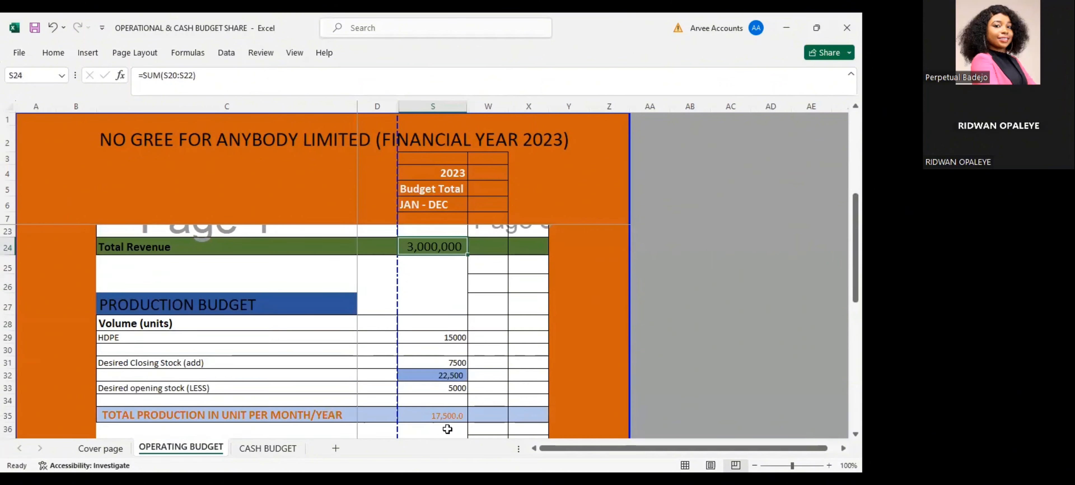
{"action": "scroll", "coordinate": [443, 413], "scroll_direction": "down", "scroll_amount": 2}
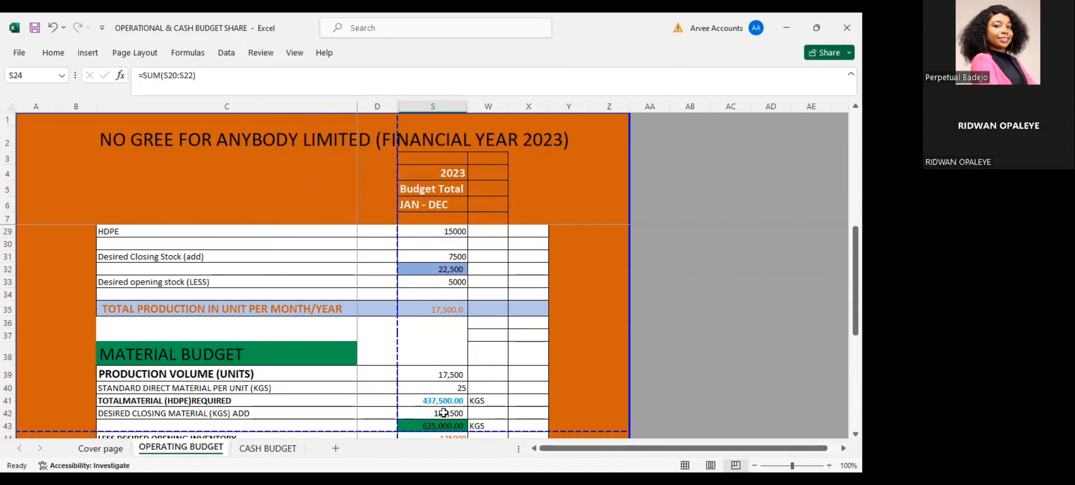
{"action": "scroll", "coordinate": [443, 412], "scroll_direction": "down", "scroll_amount": 2}
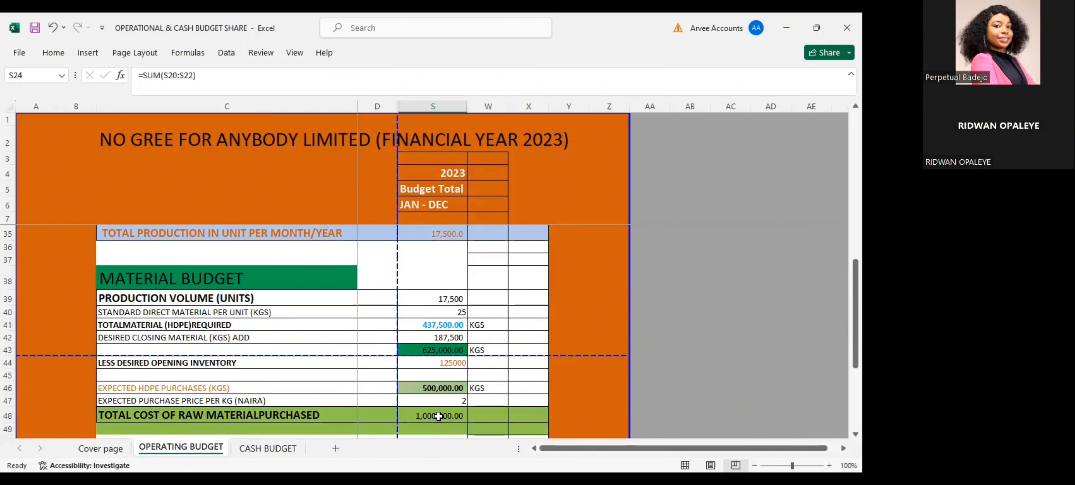
{"action": "left_click", "coordinate": [438, 415]}
{"action": "scroll", "coordinate": [438, 416], "scroll_direction": "down", "scroll_amount": 2}
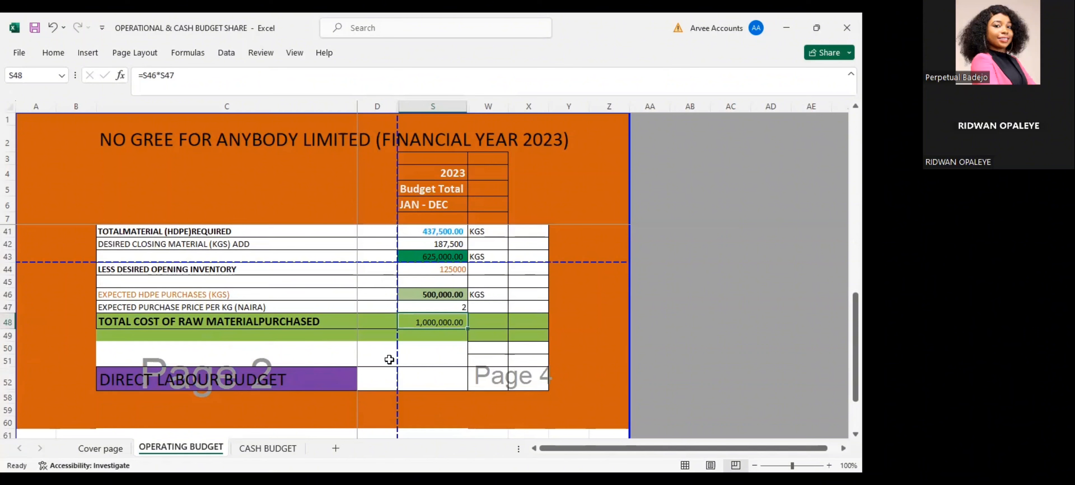
{"action": "scroll", "coordinate": [389, 359], "scroll_direction": "up", "scroll_amount": 1}
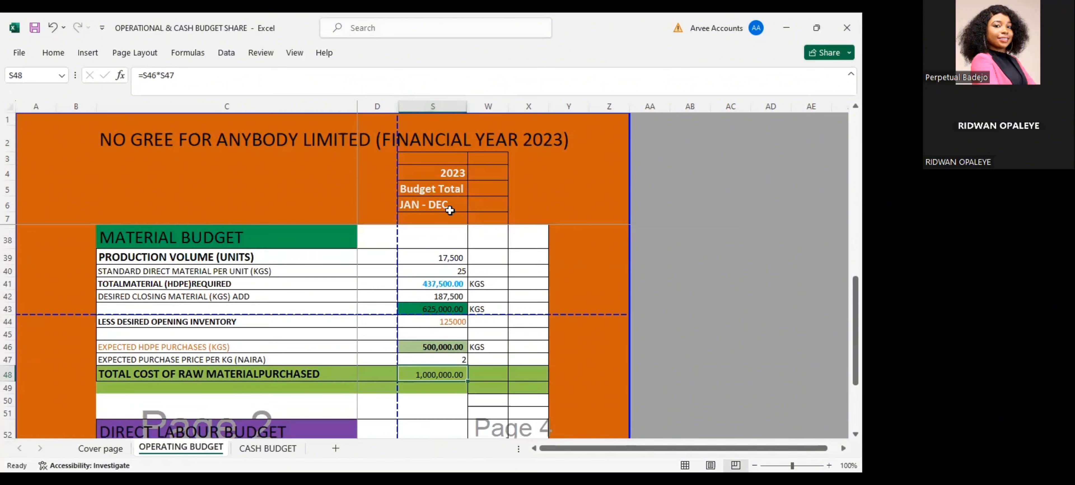
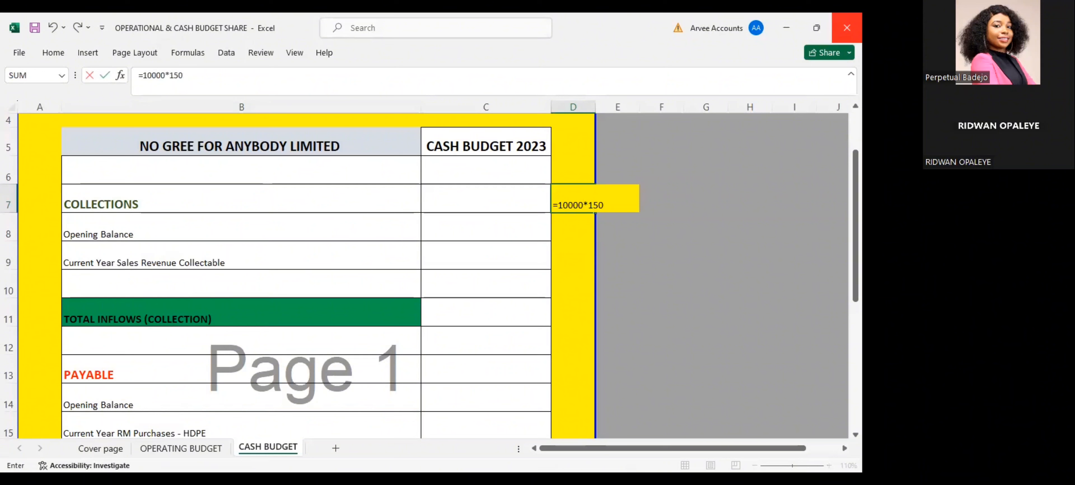
Work out the prior-year collectable in D7 as =10000*150*0.2 and enter 300000 as the collections opening balance in C8
{"action": "type", "text": "*0.2"}
{"action": "key", "text": "Return"}
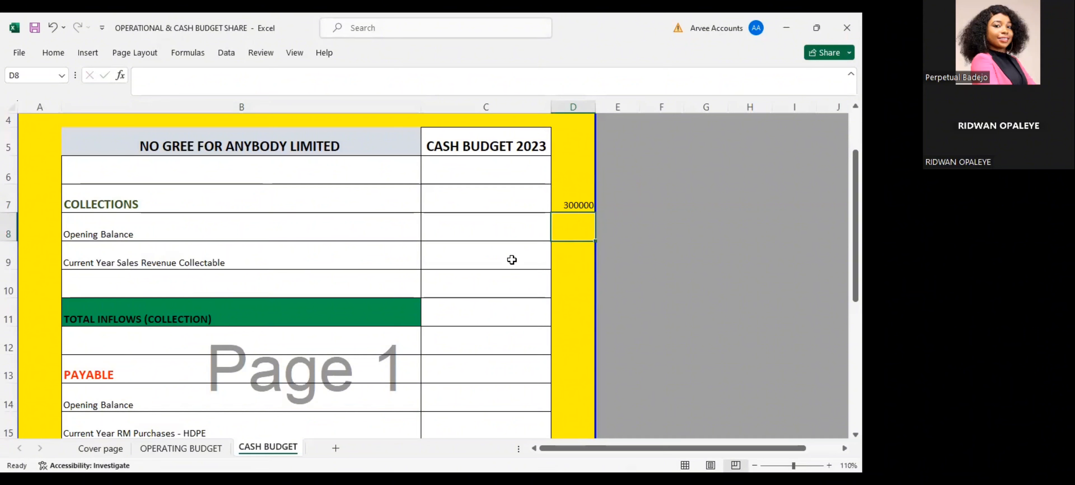
{"action": "left_click", "coordinate": [468, 232]}
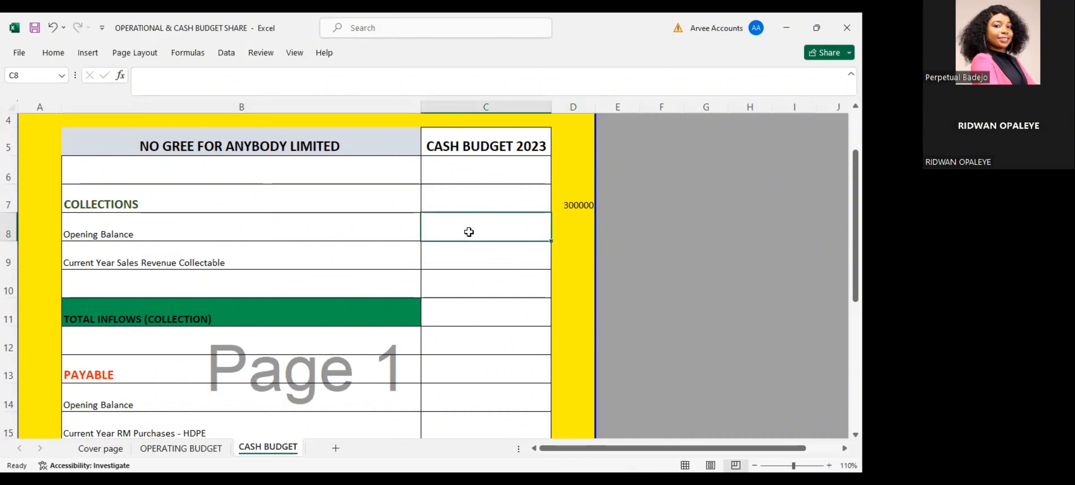
{"action": "type", "text": "300000"}
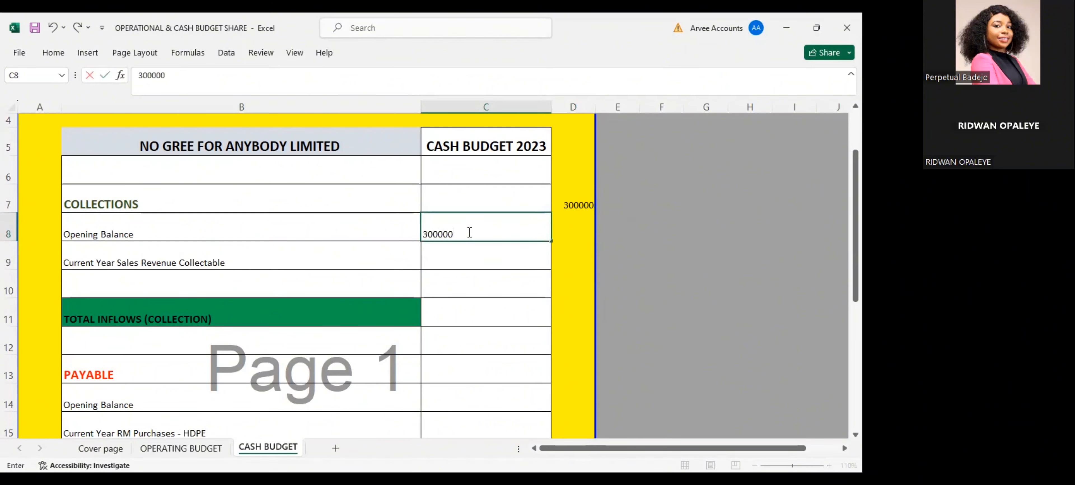
{"action": "key", "text": "Return"}
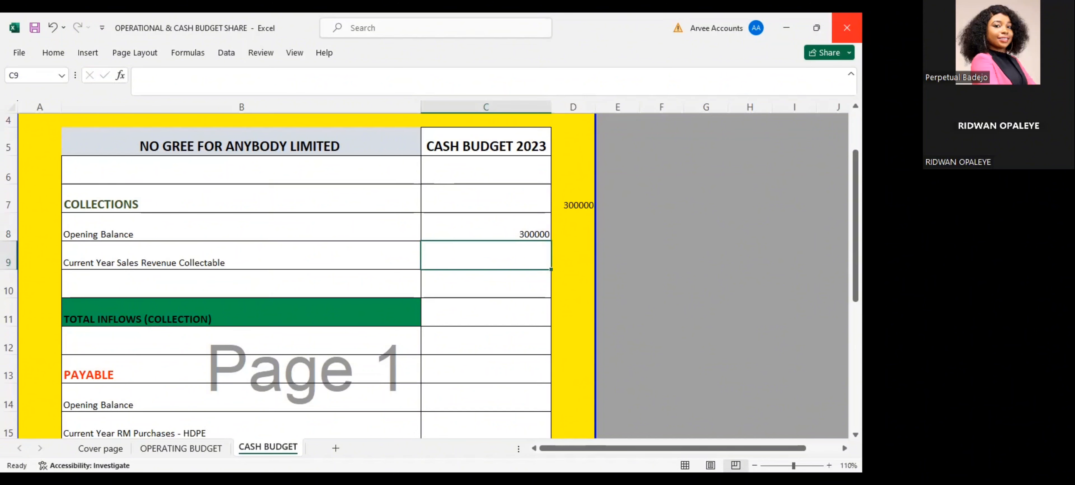
Calculate the current year sales revenue collectable in C9 as 0.8 times the total revenue in S24 of the OPERATING BUDGET sheet, and check the formula
{"action": "type", "text": "="}
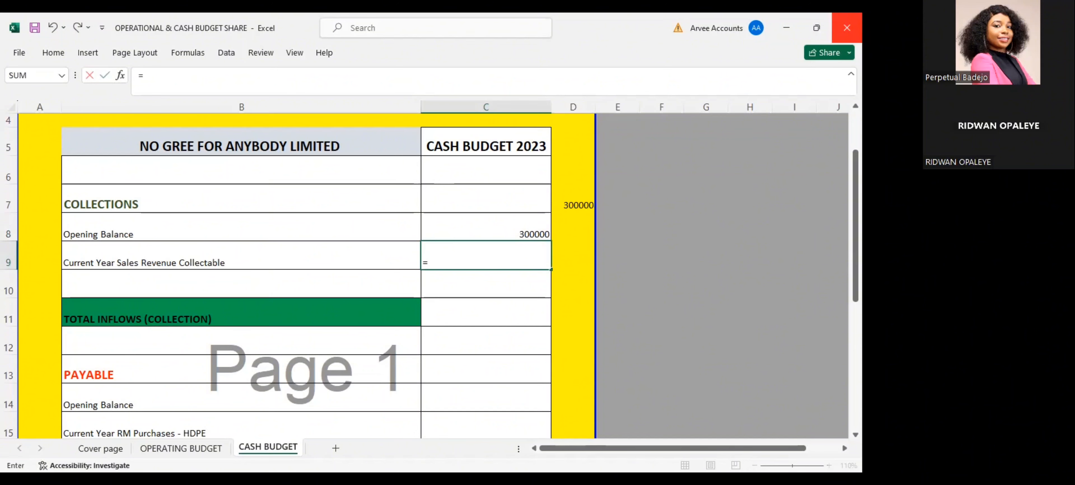
{"action": "type", "text": "0.8*"}
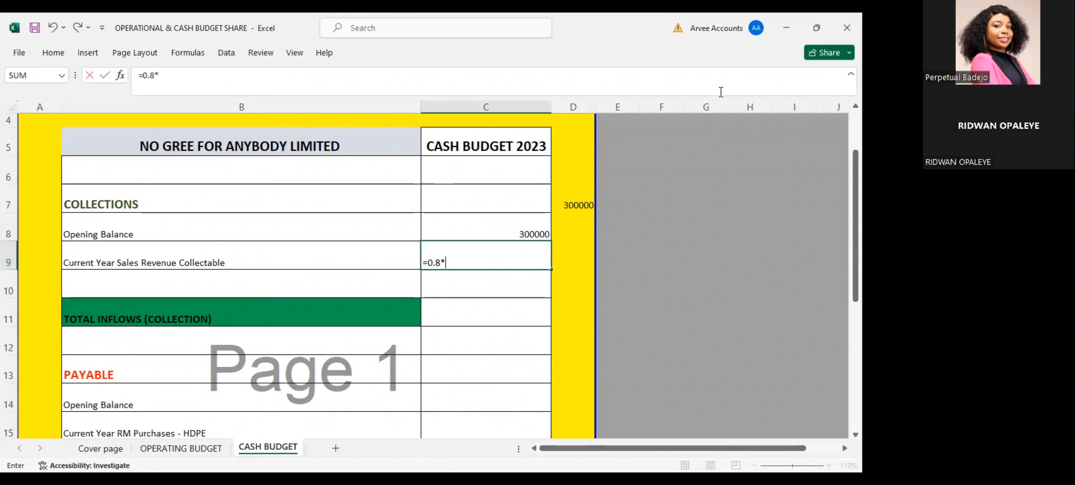
{"action": "left_click", "coordinate": [191, 448]}
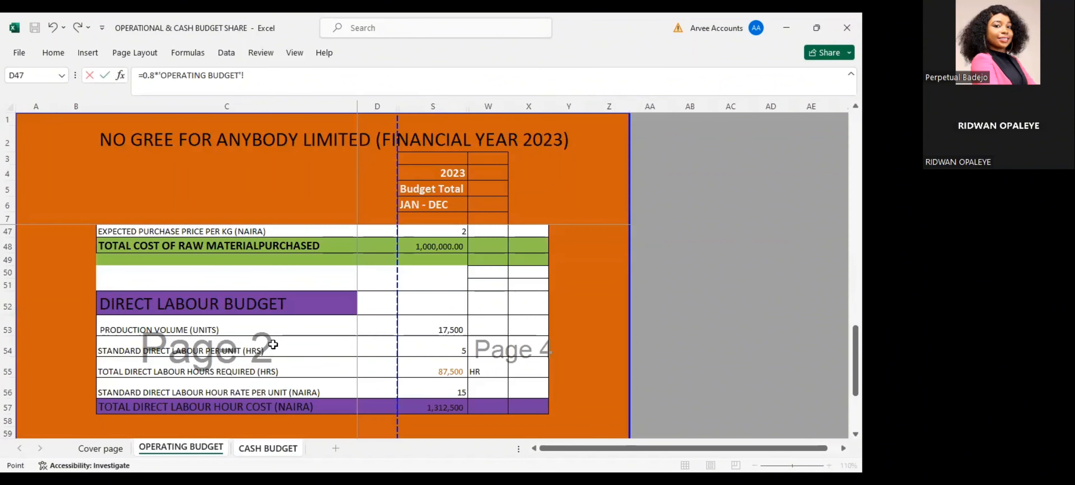
{"action": "key", "text": "Up"}
{"action": "key", "text": "Up"}
{"action": "key", "text": "Up"}
{"action": "key", "text": "Up"}
{"action": "key", "text": "Up"}
{"action": "key", "text": "Up"}
{"action": "key", "text": "Up"}
{"action": "key", "text": "Up"}
{"action": "key", "text": "Up"}
{"action": "key", "text": "Up"}
{"action": "key", "text": "Up"}
{"action": "key", "text": "Up"}
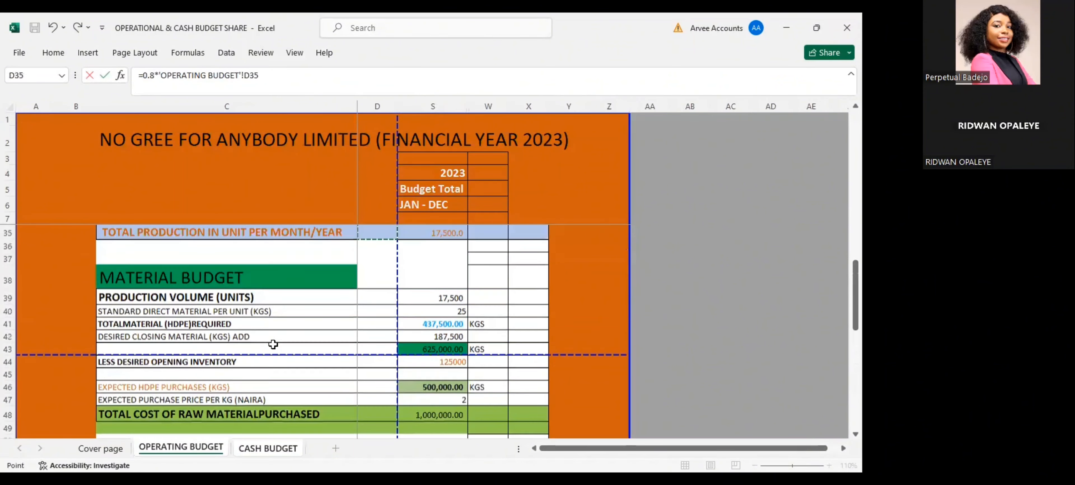
{"action": "key", "text": "Up"}
{"action": "key", "text": "Up"}
{"action": "key", "text": "Up"}
{"action": "key", "text": "Up"}
{"action": "key", "text": "Up"}
{"action": "key", "text": "Up"}
{"action": "key", "text": "Up"}
{"action": "key", "text": "Up"}
{"action": "key", "text": "Up"}
{"action": "key", "text": "Up"}
{"action": "key", "text": "Up"}
{"action": "key", "text": "Up"}
{"action": "key", "text": "Up"}
{"action": "key", "text": "Up"}
{"action": "key", "text": "Up"}
{"action": "key", "text": "Up"}
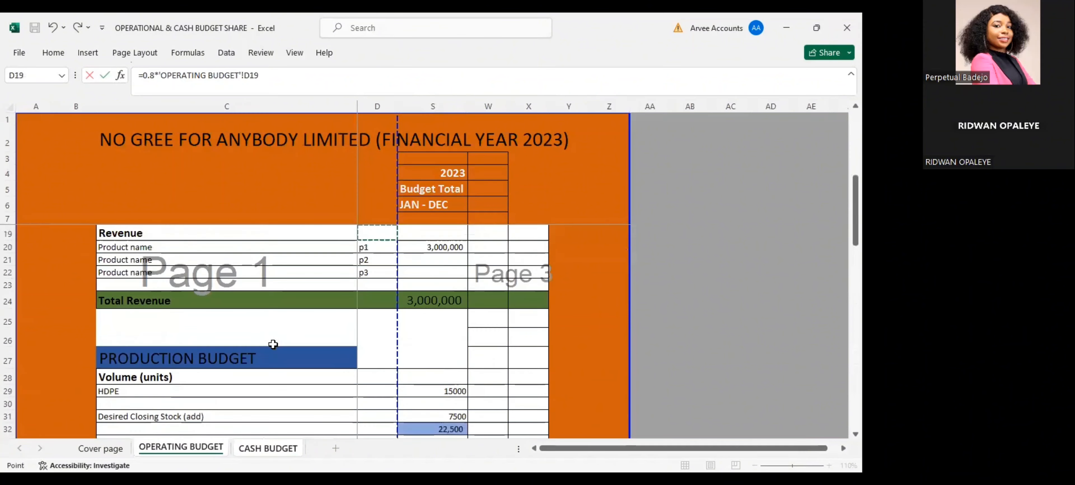
{"action": "key", "text": "Up"}
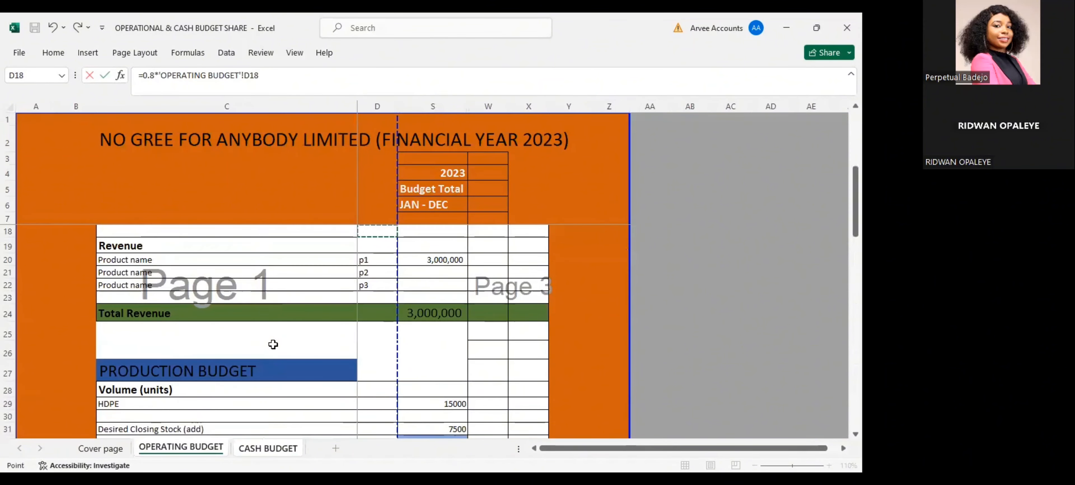
{"action": "left_click", "coordinate": [436, 312]}
{"action": "key", "text": "Return"}
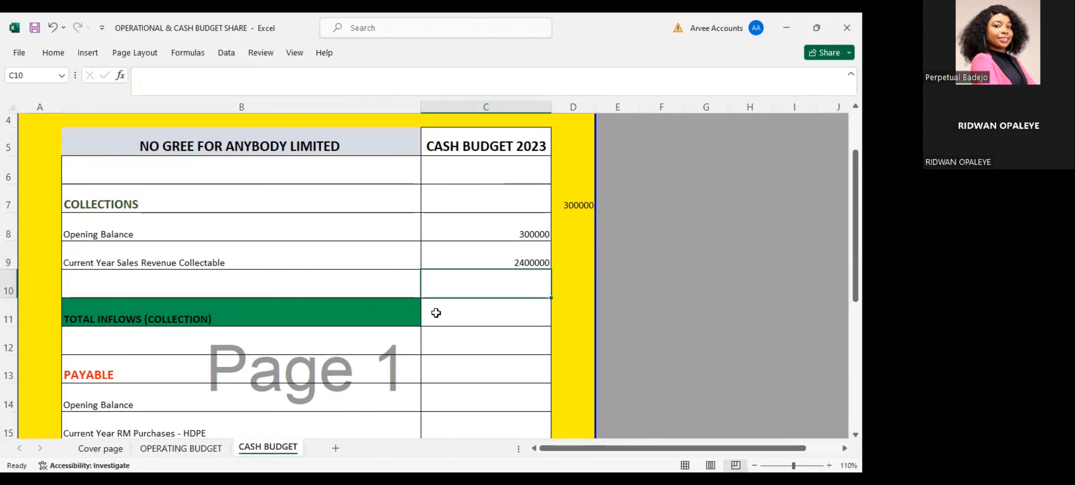
{"action": "double_click", "coordinate": [478, 257]}
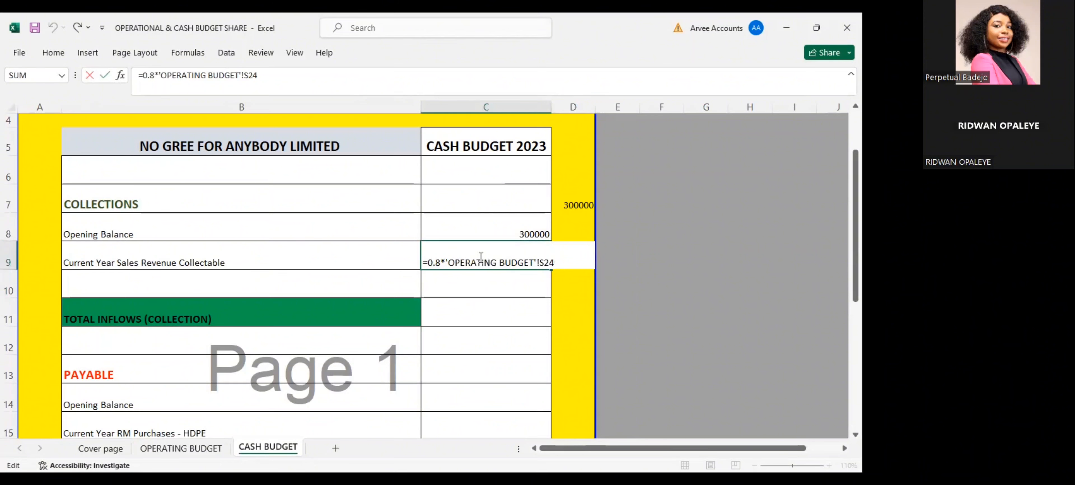
{"action": "key", "text": "Return"}
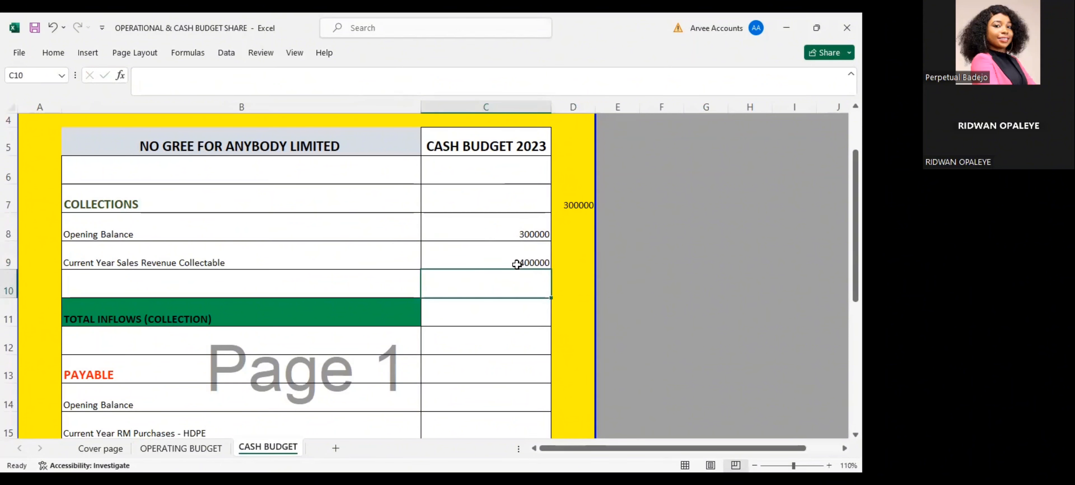
Calculate the total inflows in C11 by adding the opening balance in C8 and the sales revenue collectable in C9
{"action": "key", "text": "Down"}
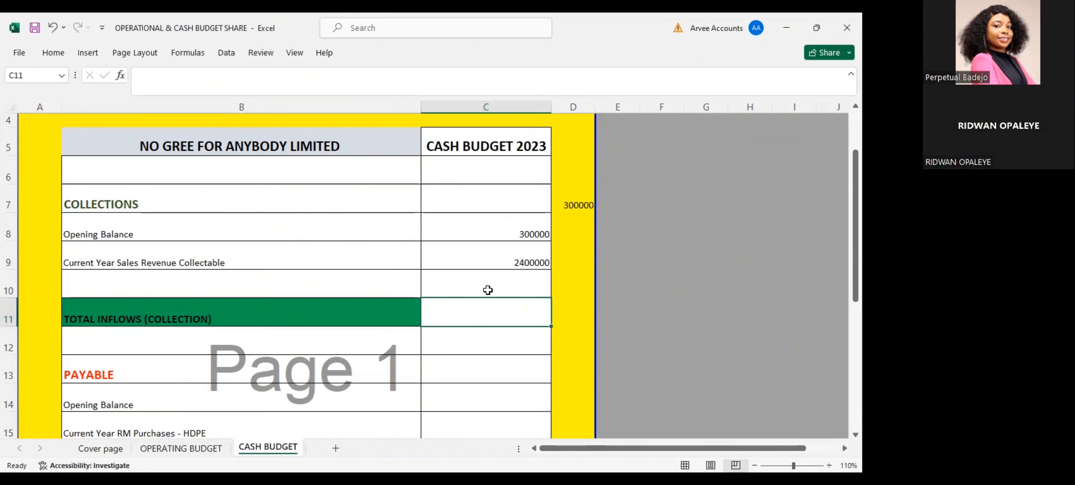
{"action": "type", "text": "="}
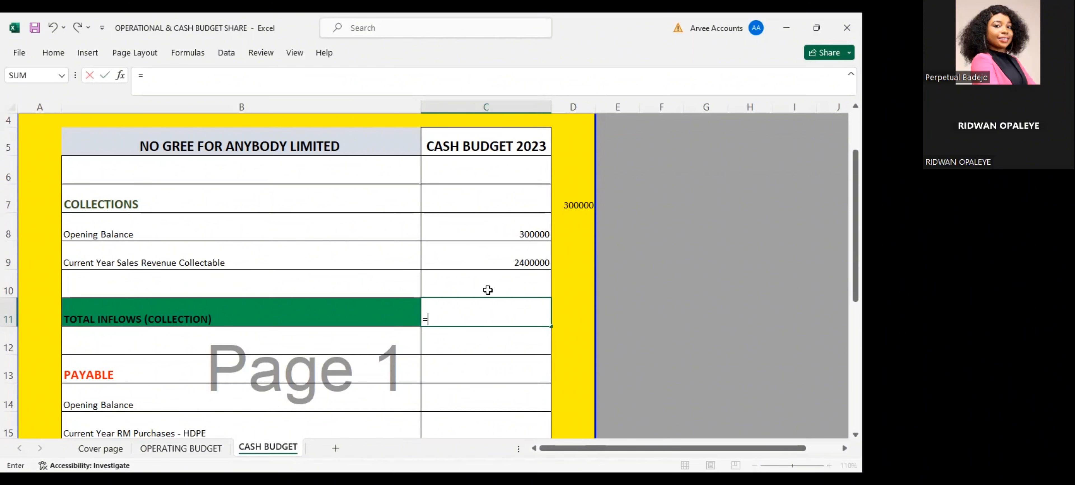
{"action": "left_click", "coordinate": [514, 231]}
{"action": "type", "text": "+"}
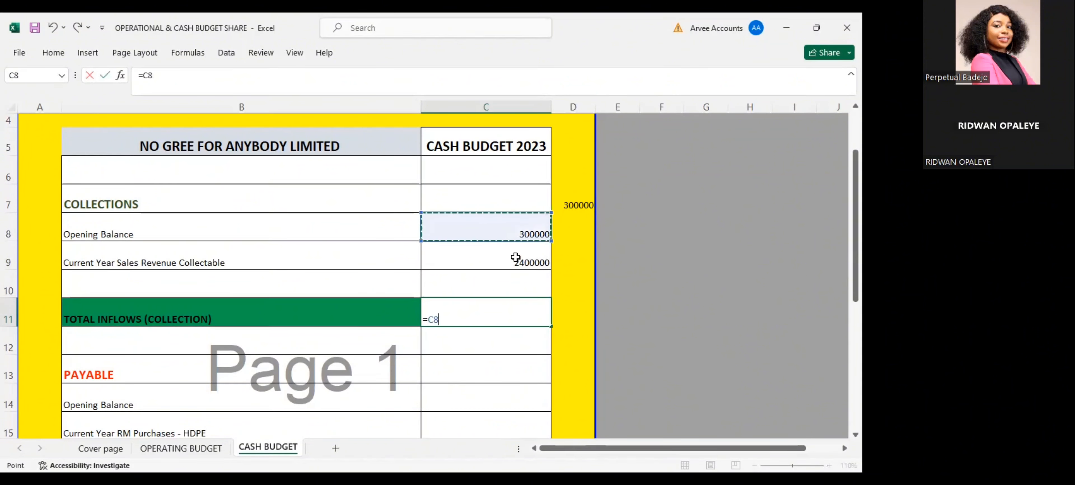
{"action": "left_click", "coordinate": [516, 258]}
{"action": "key", "text": "Return"}
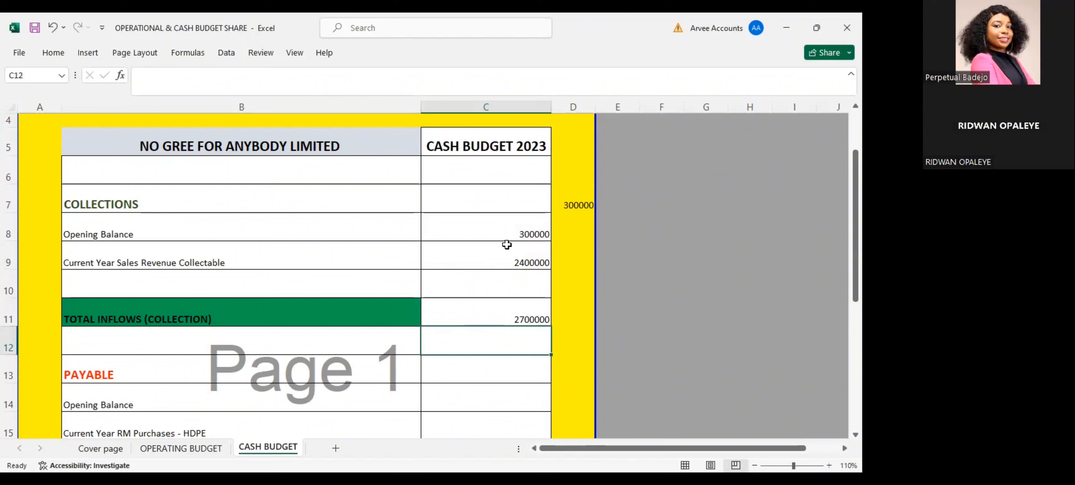
Clear the scratch calculation =10000*150*0.2 from D7, beside the collections heading
{"action": "left_click", "coordinate": [496, 231]}
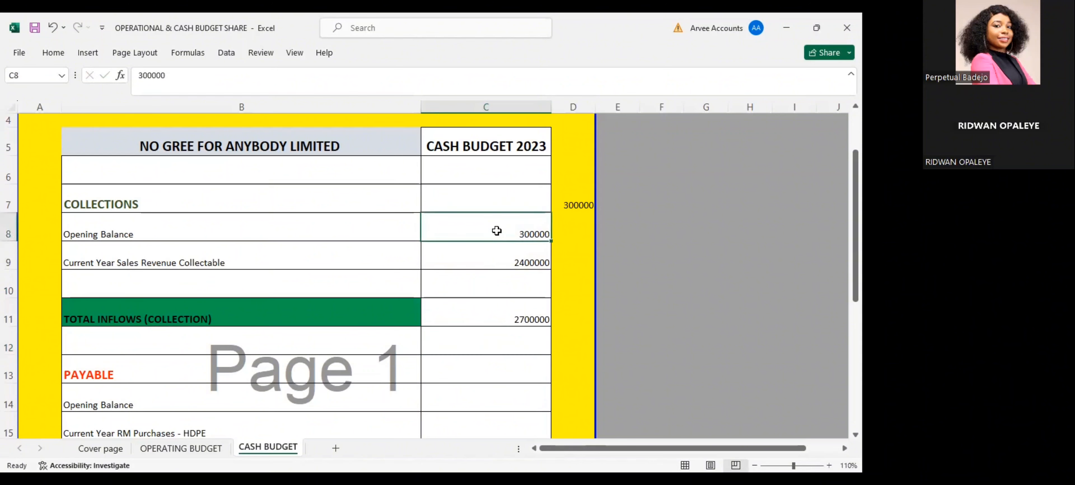
{"action": "left_click", "coordinate": [574, 202]}
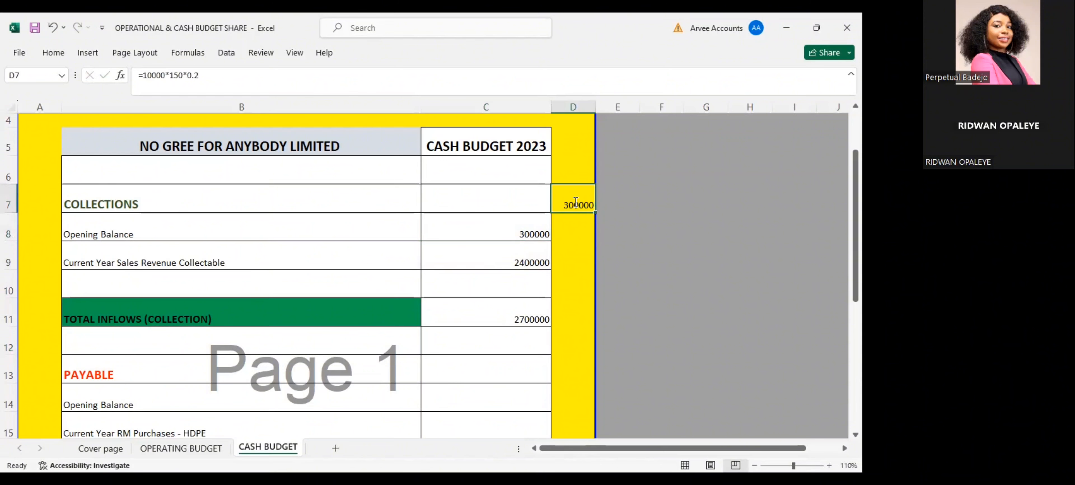
{"action": "double_click", "coordinate": [575, 202]}
{"action": "key", "text": "BackSpace"}
{"action": "key", "text": "BackSpace"}
{"action": "key", "text": "BackSpace"}
{"action": "key", "text": "BackSpace"}
{"action": "key", "text": "BackSpace"}
{"action": "key", "text": "BackSpace"}
{"action": "key", "text": "BackSpace"}
{"action": "key", "text": "BackSpace"}
{"action": "key", "text": "BackSpace"}
{"action": "key", "text": "BackSpace"}
{"action": "key", "text": "BackSpace"}
{"action": "key", "text": "BackSpace"}
{"action": "key", "text": "BackSpace"}
{"action": "key", "text": "BackSpace"}
{"action": "key", "text": "Return"}
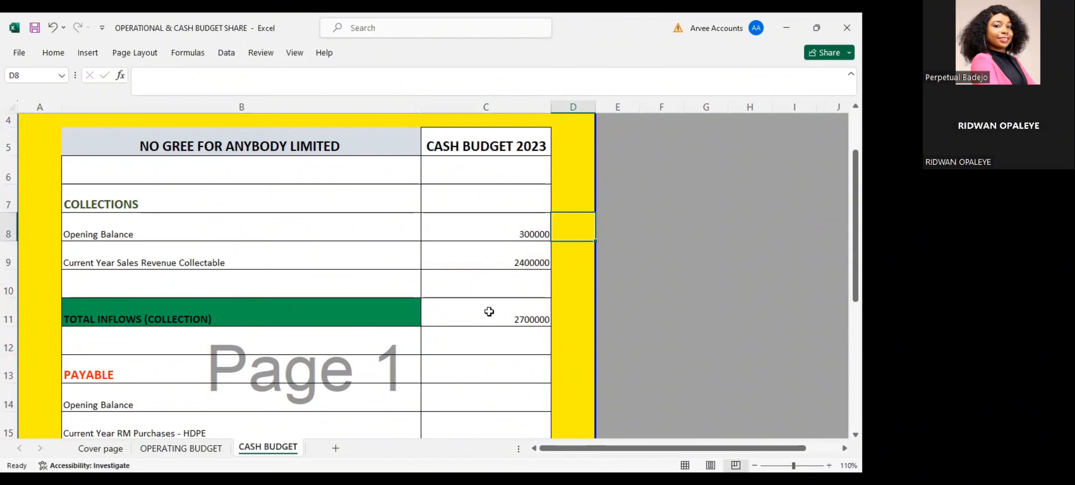
Enter a dash as the nil opening balance of the payable section in C14
{"action": "left_click", "coordinate": [488, 365]}
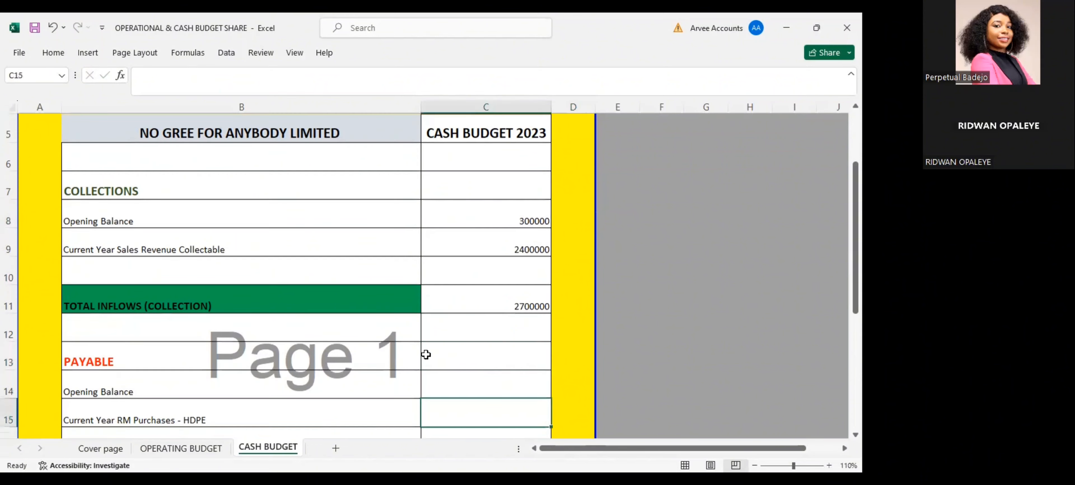
{"action": "key", "text": "Down"}
{"action": "key", "text": "Down"}
{"action": "key", "text": "Down"}
{"action": "key", "text": "Down"}
{"action": "key", "text": "Down"}
{"action": "key", "text": "Down"}
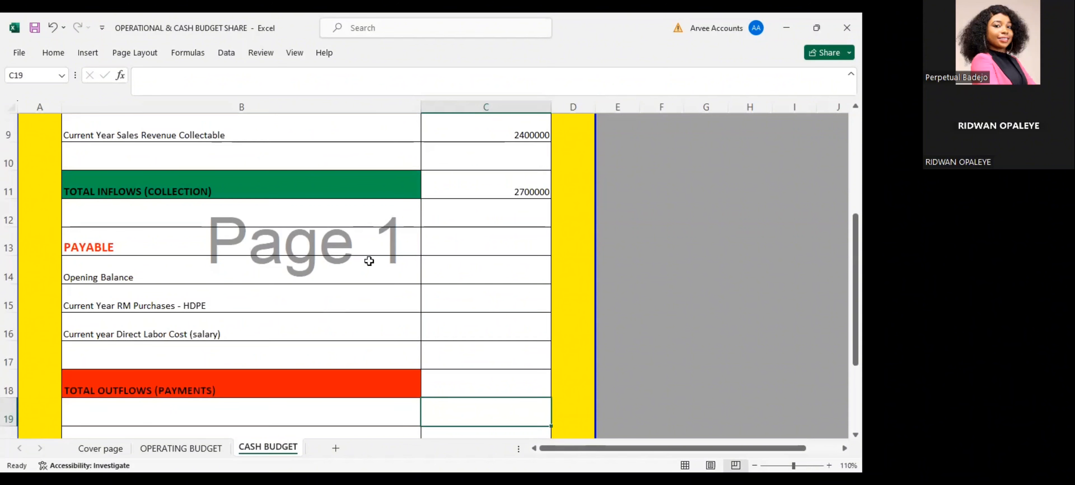
{"action": "left_click", "coordinate": [479, 268]}
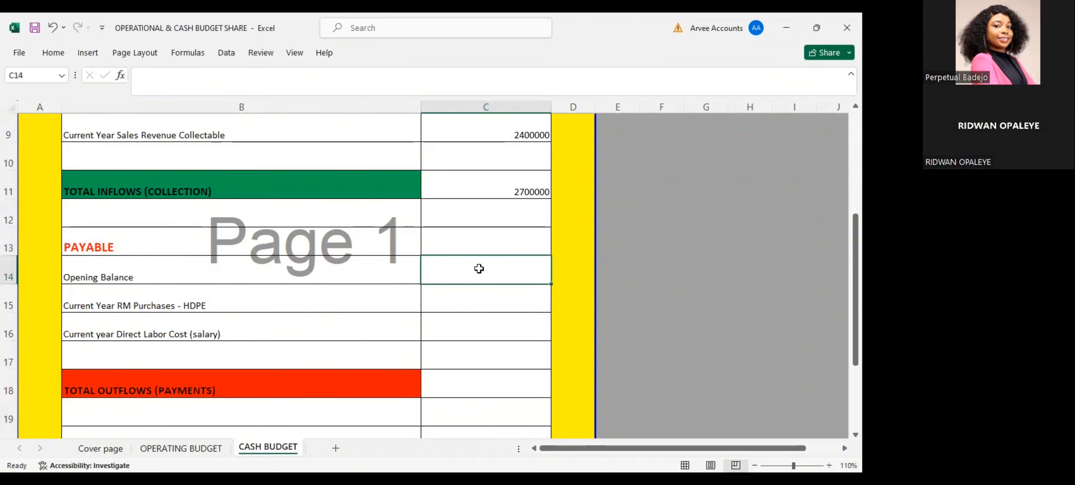
{"action": "key", "text": "Left"}
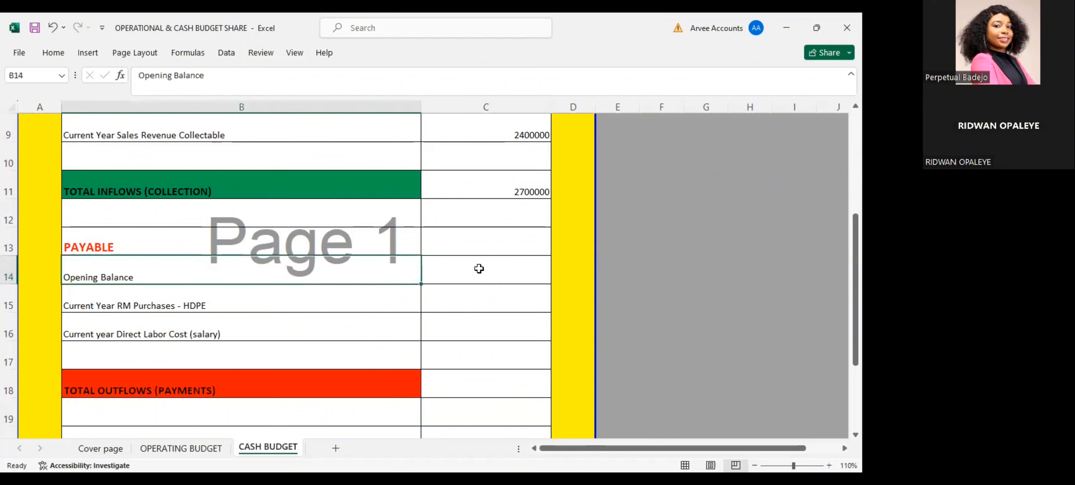
{"action": "left_click", "coordinate": [479, 266]}
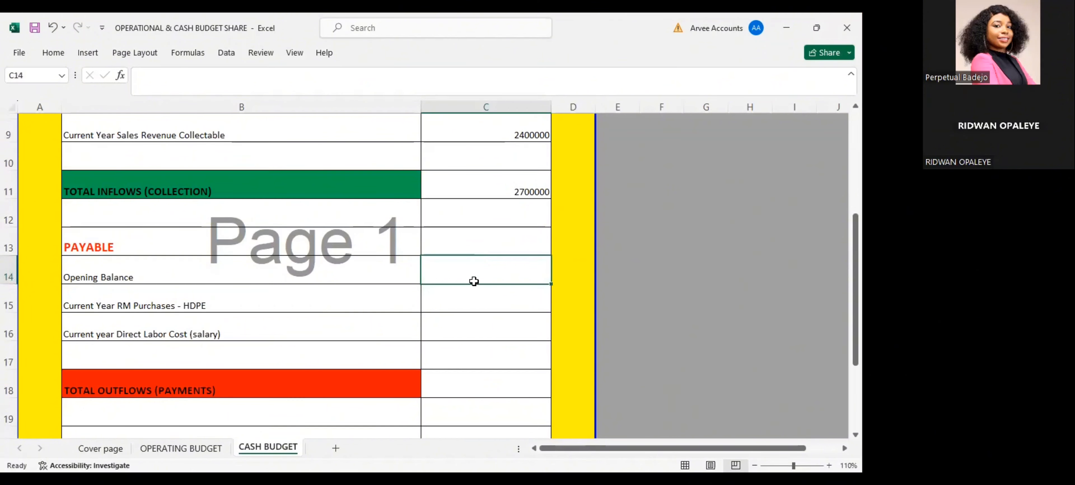
{"action": "type", "text": "0"}
{"action": "key", "text": "Return"}
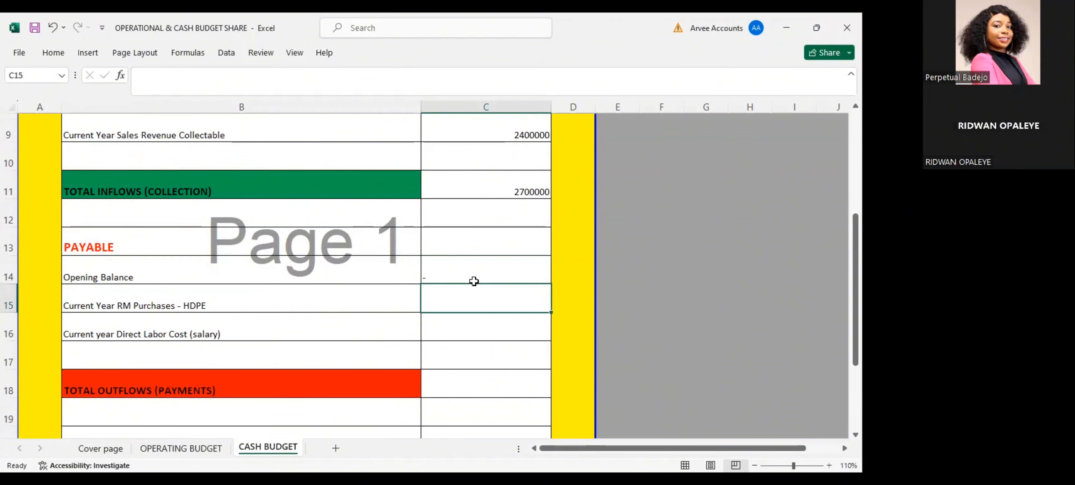
{"action": "key", "text": "Return"}
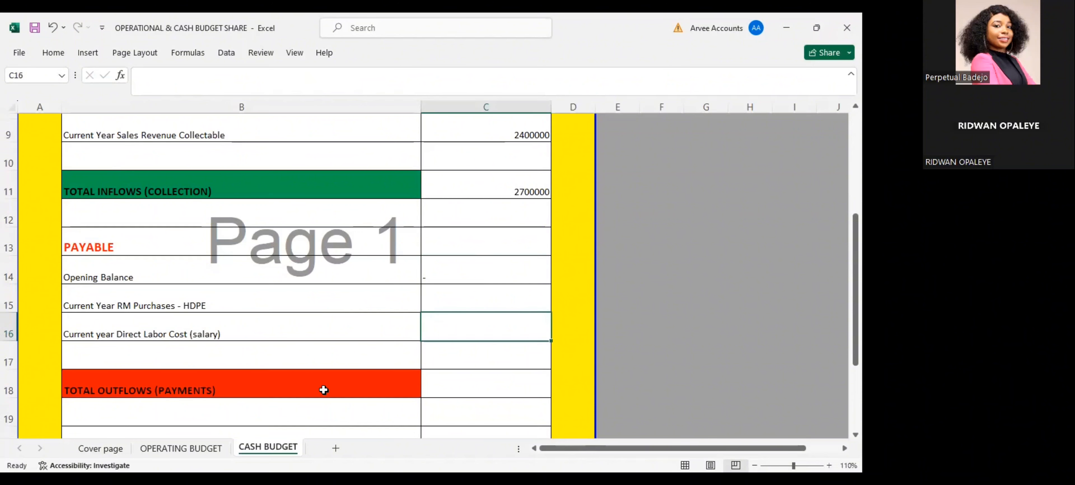
Review the material budget on the OPERATING BUDGET sheet down to the raw material purchase cost, and return to C15 on the CASH BUDGET sheet
{"action": "left_click", "coordinate": [194, 448]}
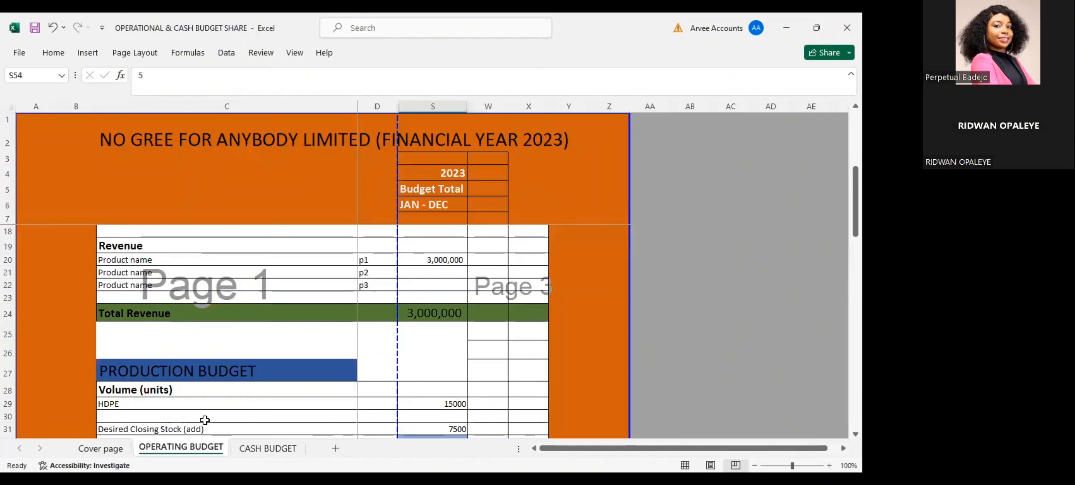
{"action": "left_click", "coordinate": [347, 377]}
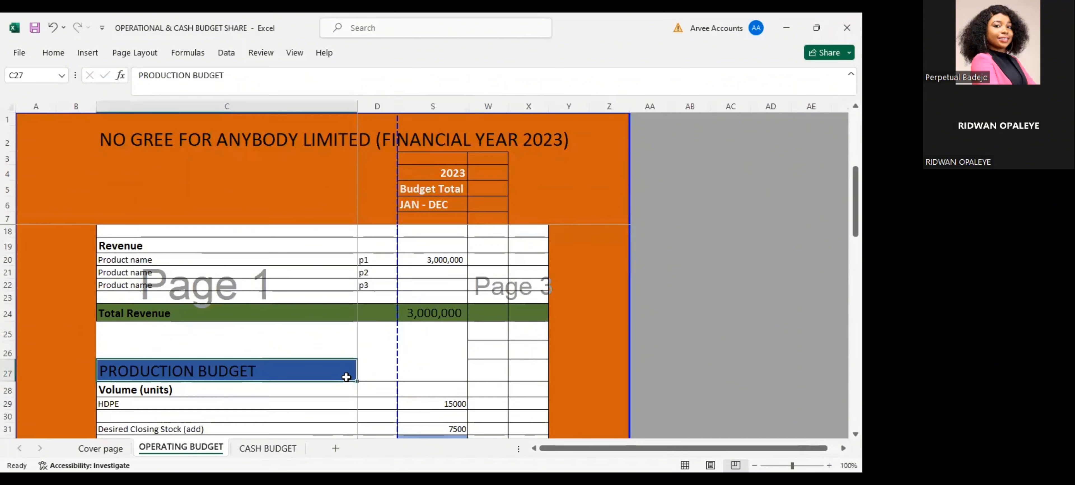
{"action": "key", "text": "Down"}
{"action": "key", "text": "Down"}
{"action": "key", "text": "Down"}
{"action": "key", "text": "Down"}
{"action": "key", "text": "Down"}
{"action": "key", "text": "Down"}
{"action": "key", "text": "Down"}
{"action": "key", "text": "Down"}
{"action": "key", "text": "Down"}
{"action": "key", "text": "Down"}
{"action": "key", "text": "Down"}
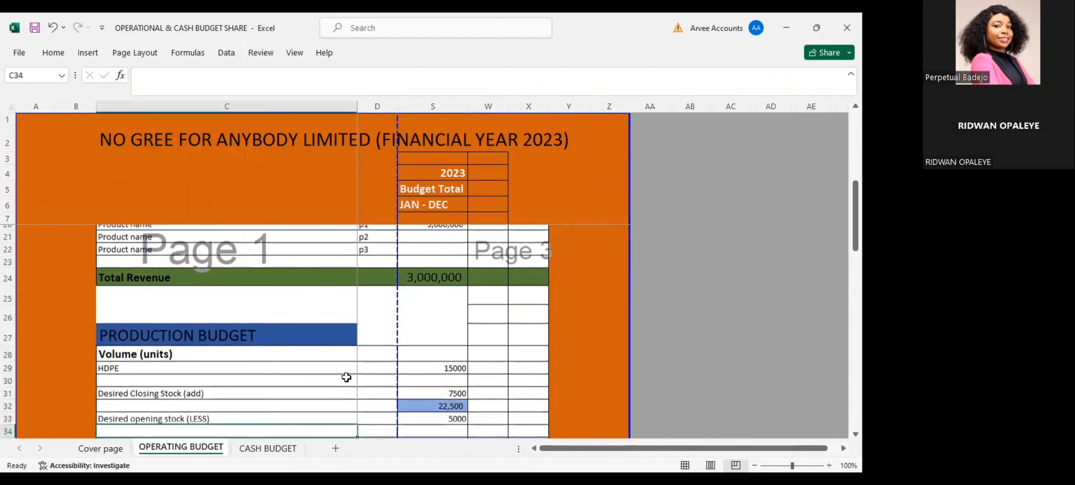
{"action": "key", "text": "Down"}
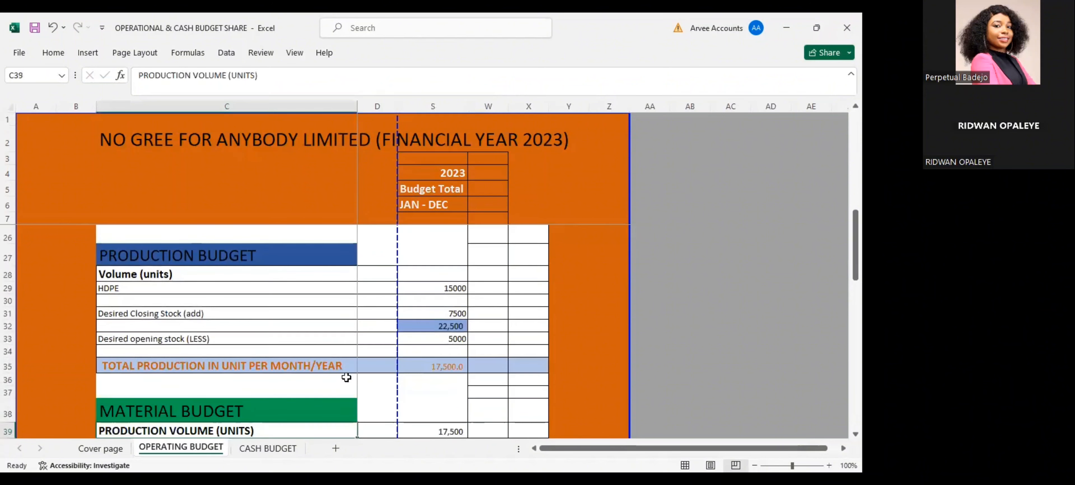
{"action": "key", "text": "Down"}
{"action": "key", "text": "Down"}
{"action": "key", "text": "Down"}
{"action": "key", "text": "Down"}
{"action": "key", "text": "Down"}
{"action": "key", "text": "Down"}
{"action": "key", "text": "Down"}
{"action": "key", "text": "Down"}
{"action": "key", "text": "Down"}
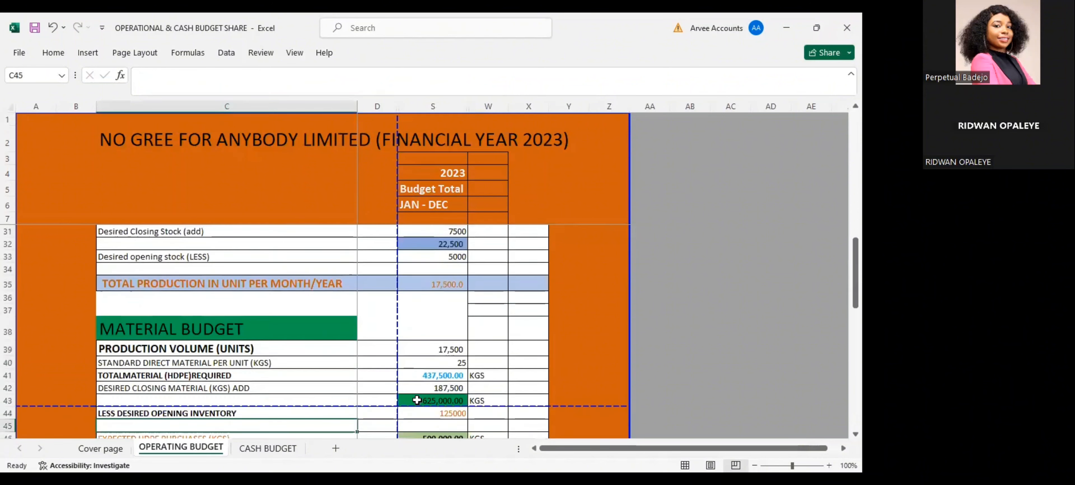
{"action": "left_click", "coordinate": [416, 400]}
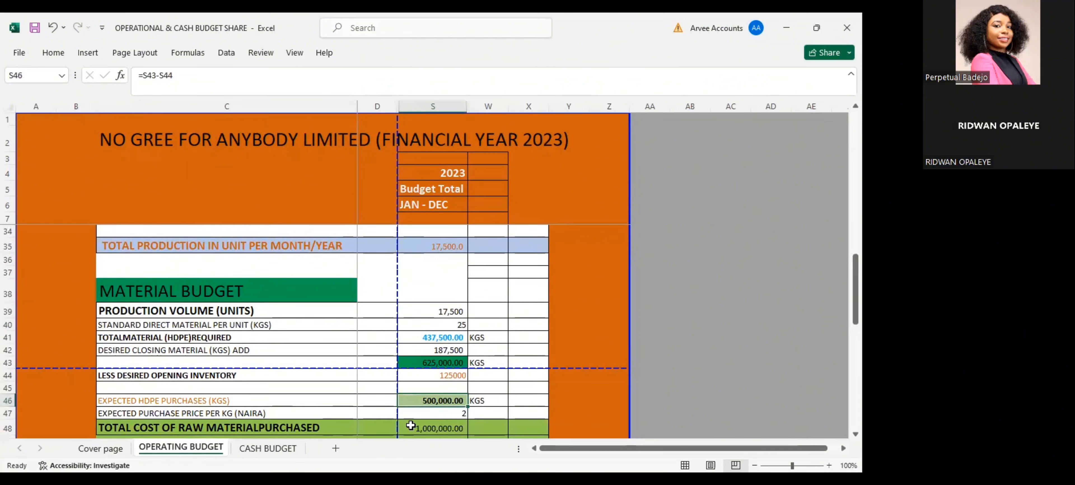
{"action": "left_click", "coordinate": [267, 449]}
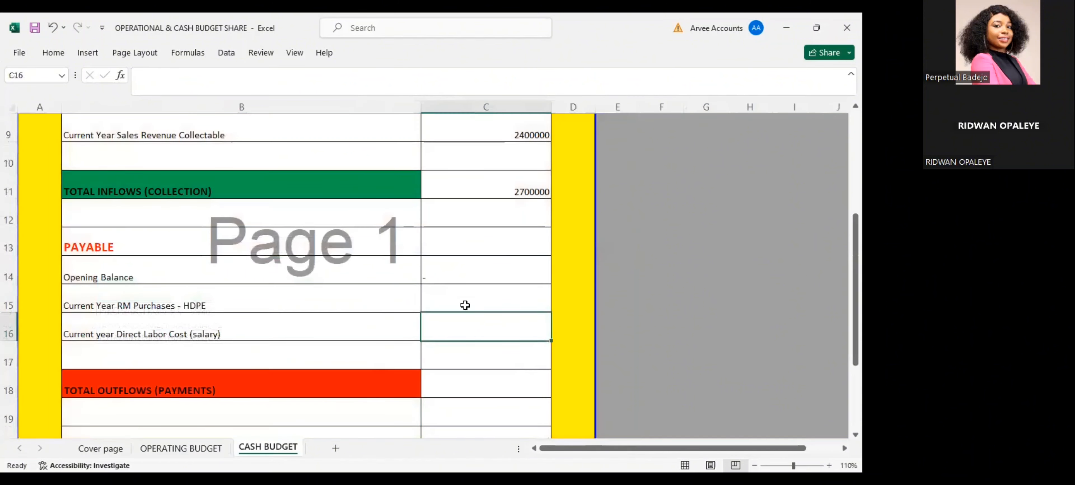
{"action": "left_click", "coordinate": [476, 295]}
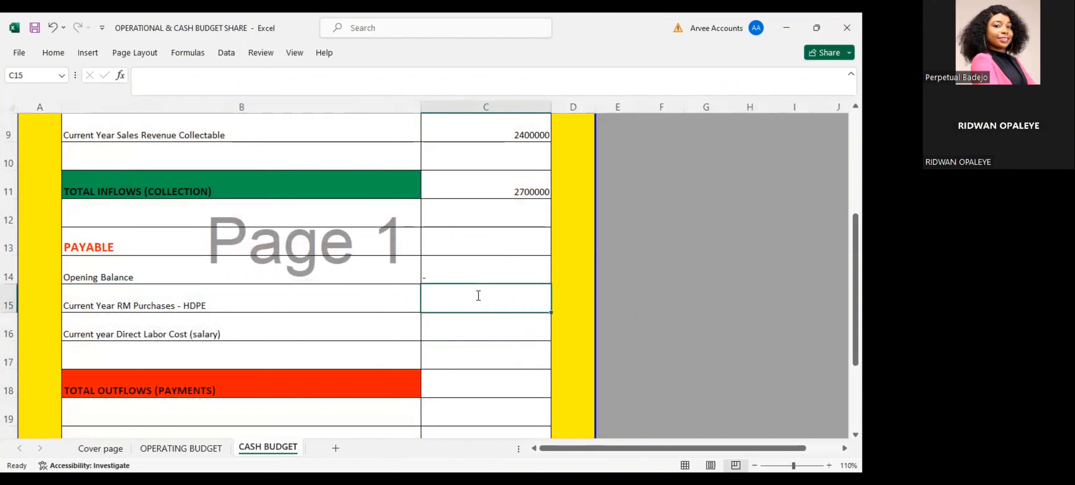
Link C15, the current year HDPE purchases, to the total cost of raw material purchased in S48 of OPERATING BUDGET
{"action": "type", "text": "="}
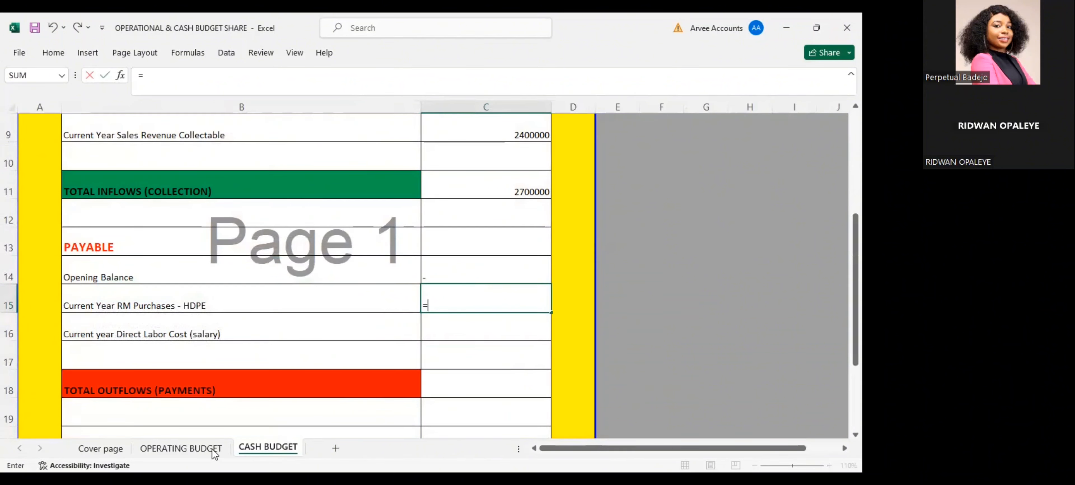
{"action": "left_click", "coordinate": [181, 447]}
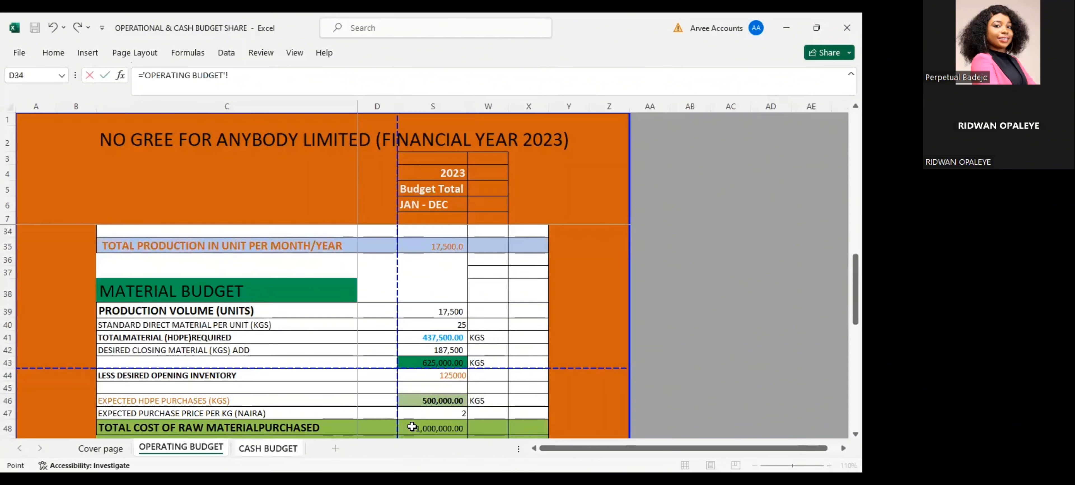
{"action": "left_click", "coordinate": [412, 426]}
{"action": "key", "text": "Return"}
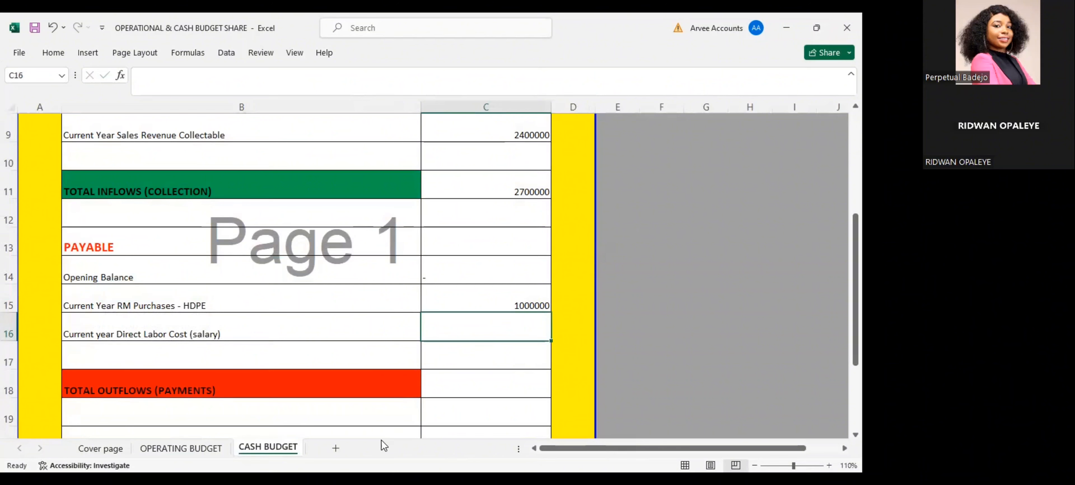
Link C16, the current year direct labor cost, to the total direct labour hour cost in S57 of OPERATING BUDGET
{"action": "key", "text": "Down"}
{"action": "key", "text": "Up"}
{"action": "type", "text": "="}
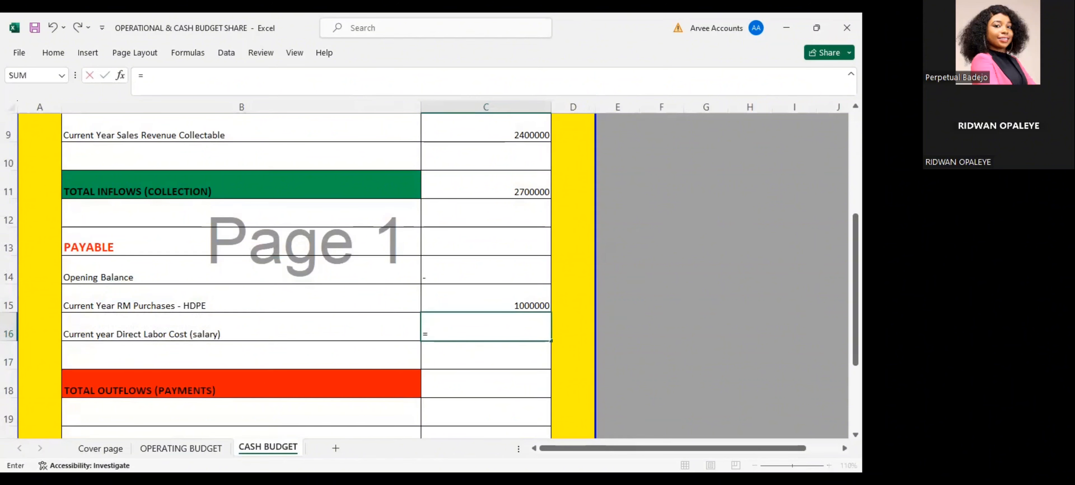
{"action": "left_click", "coordinate": [162, 450]}
{"action": "key", "text": "Down"}
{"action": "key", "text": "Down"}
{"action": "key", "text": "Down"}
{"action": "key", "text": "Down"}
{"action": "key", "text": "Down"}
{"action": "key", "text": "Down"}
{"action": "key", "text": "Down"}
{"action": "key", "text": "Down"}
{"action": "key", "text": "Down"}
{"action": "key", "text": "Down"}
{"action": "key", "text": "Down"}
{"action": "key", "text": "Down"}
{"action": "key", "text": "Down"}
{"action": "key", "text": "Down"}
{"action": "key", "text": "Down"}
{"action": "key", "text": "Down"}
{"action": "key", "text": "Down"}
{"action": "key", "text": "Down"}
{"action": "key", "text": "Down"}
{"action": "key", "text": "Down"}
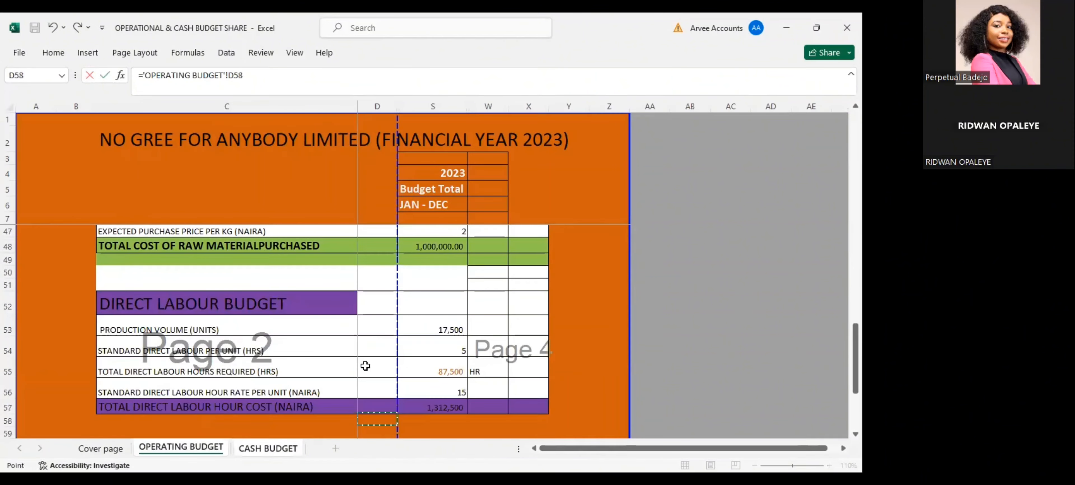
{"action": "left_click", "coordinate": [430, 407]}
{"action": "key", "text": "Return"}
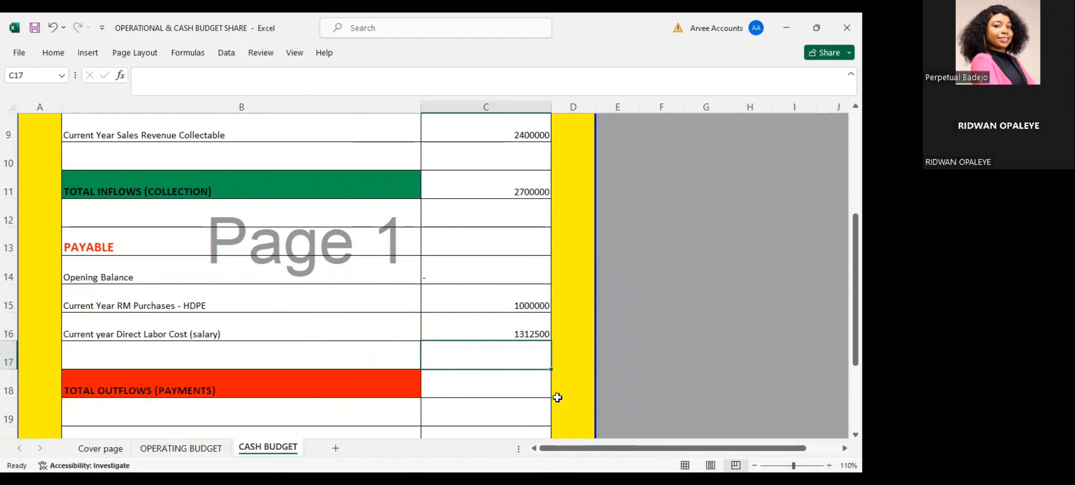
Calculate the total outflows in C18 by adding the HDPE purchases in C15 and the direct labor cost in C16
{"action": "left_click", "coordinate": [478, 387]}
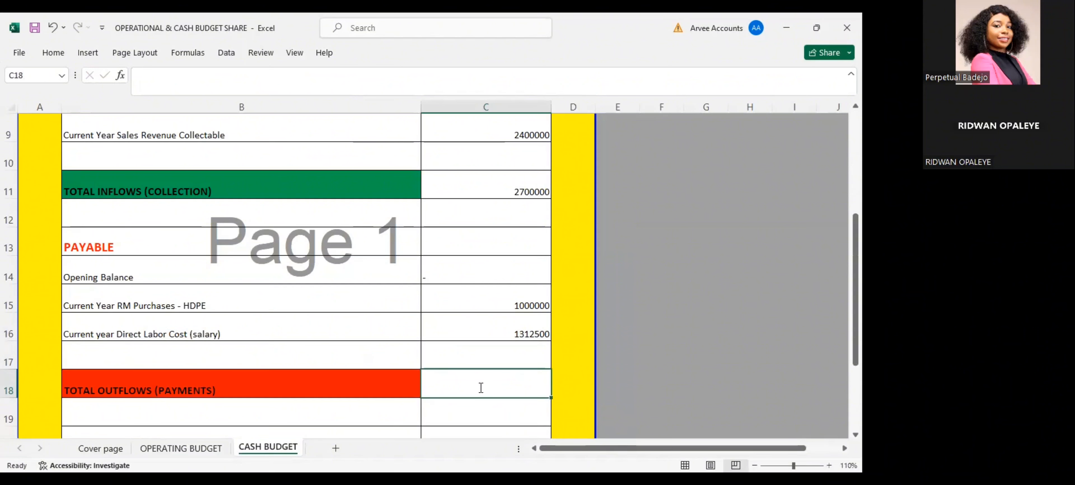
{"action": "type", "text": "="}
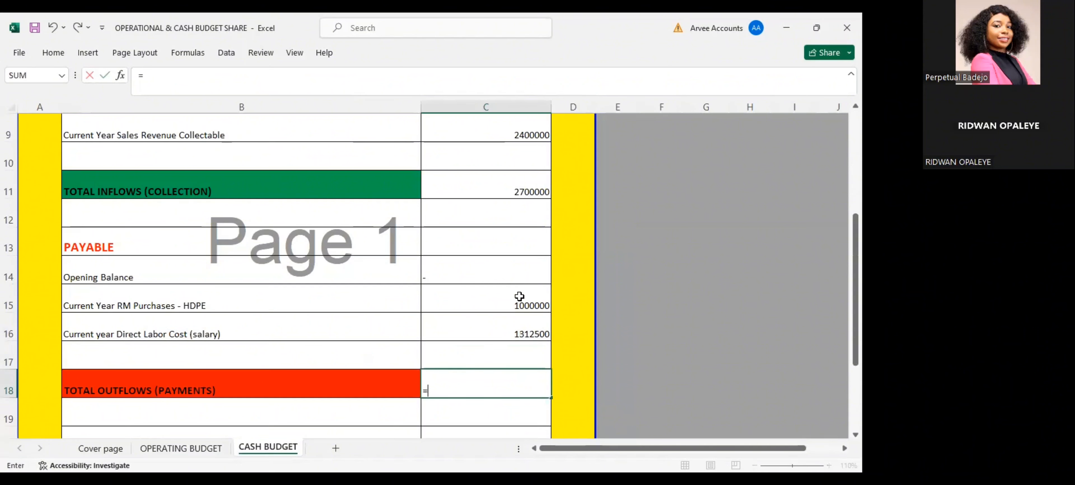
{"action": "left_click", "coordinate": [519, 296]}
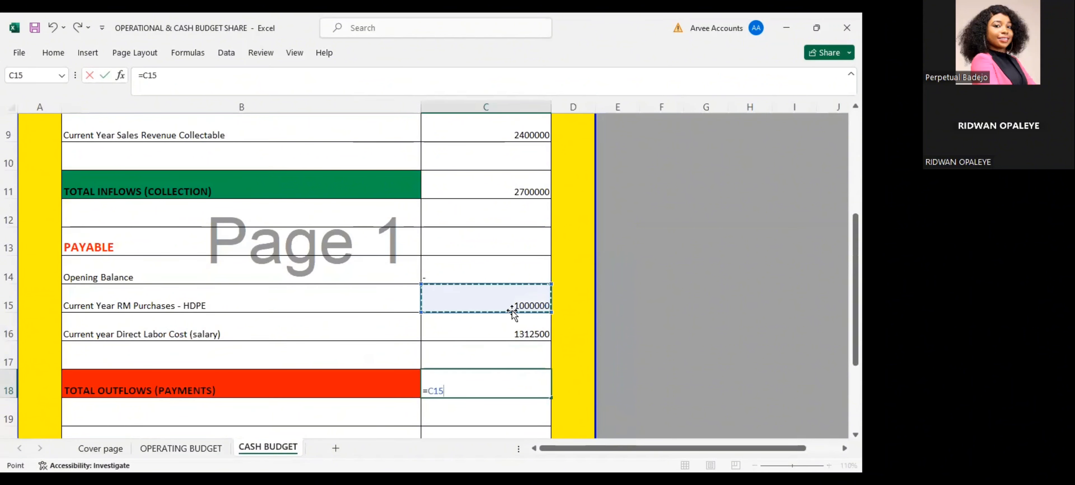
{"action": "type", "text": "+"}
{"action": "left_click", "coordinate": [498, 320]}
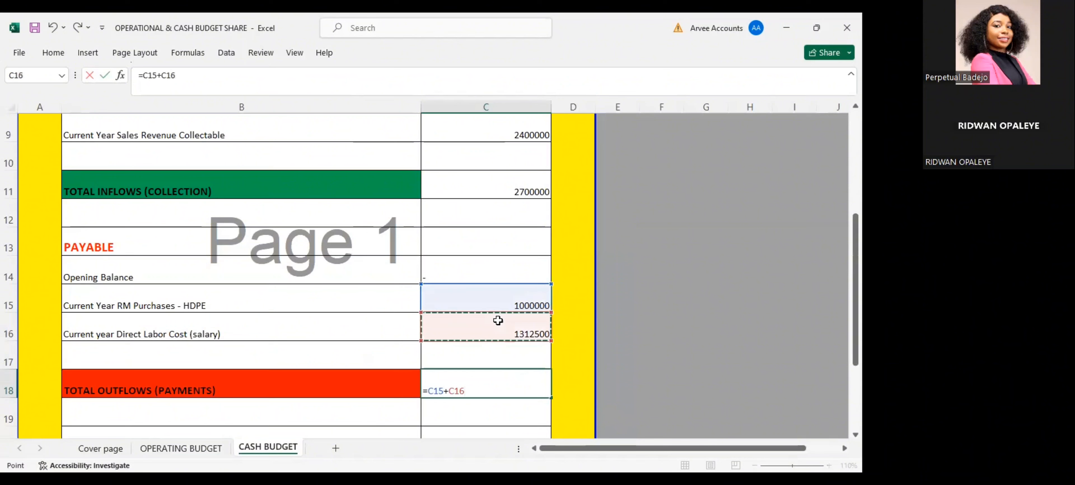
{"action": "key", "text": "Return"}
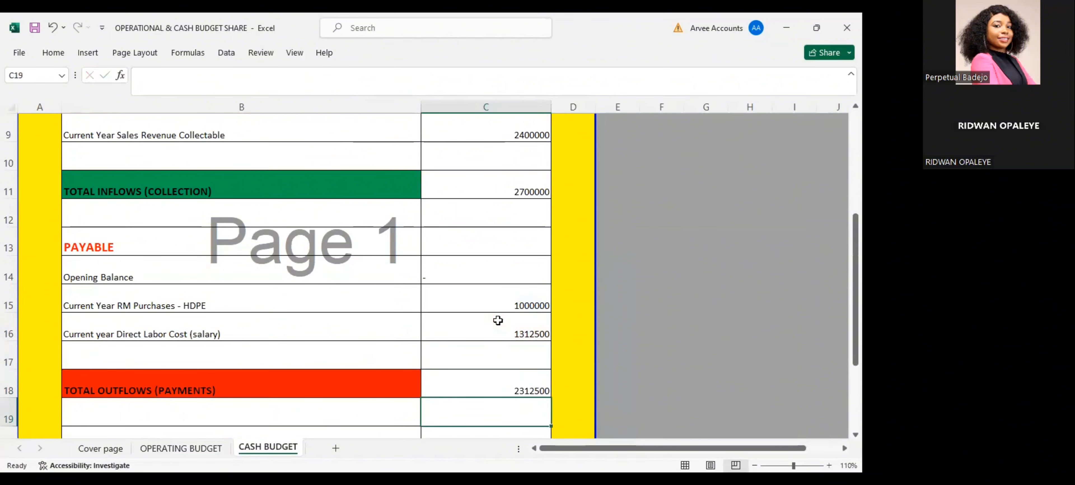
Calculate the net cash flow in C21 by subtracting the total outflows in C18 from the total inflows in C11
{"action": "scroll", "coordinate": [492, 317], "scroll_direction": "down", "scroll_amount": 2}
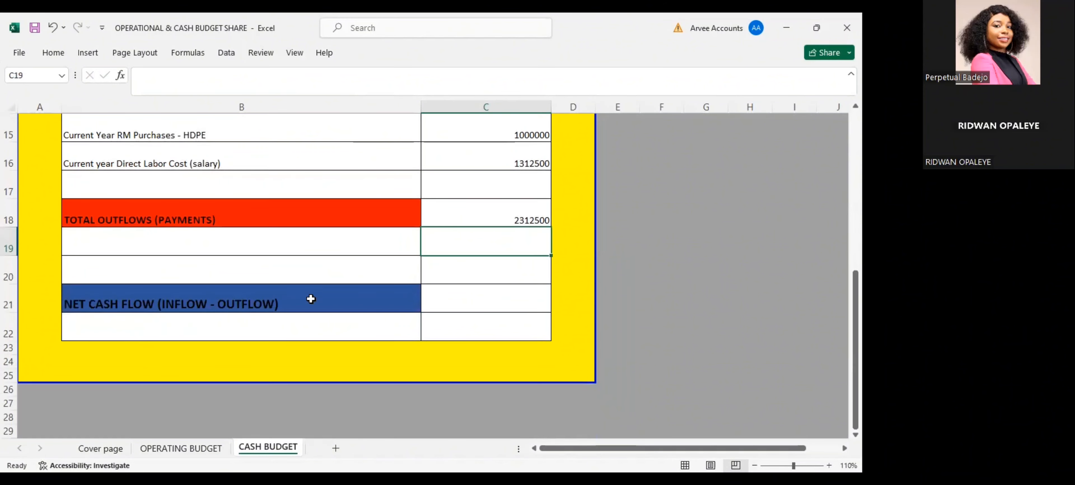
{"action": "left_click", "coordinate": [432, 290]}
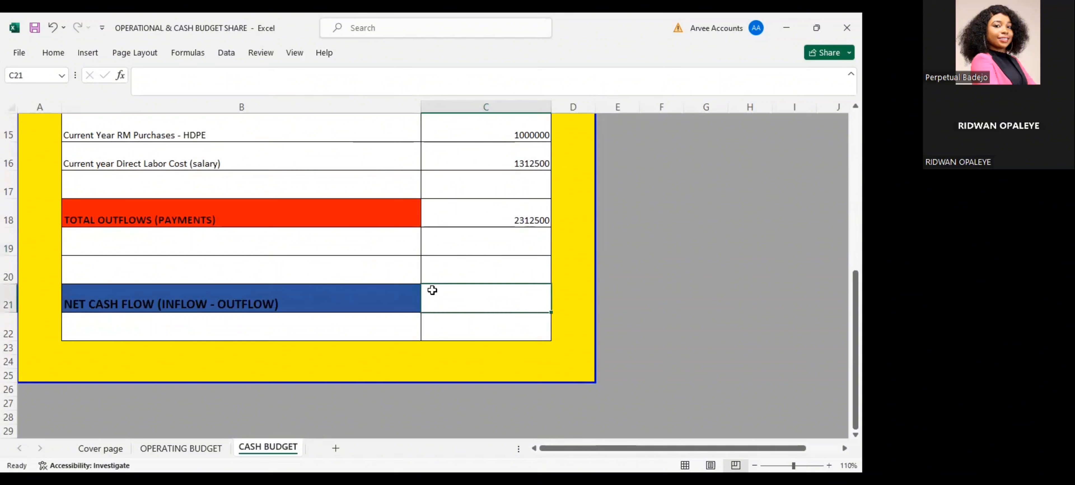
{"action": "scroll", "coordinate": [431, 290], "scroll_direction": "up", "scroll_amount": 2}
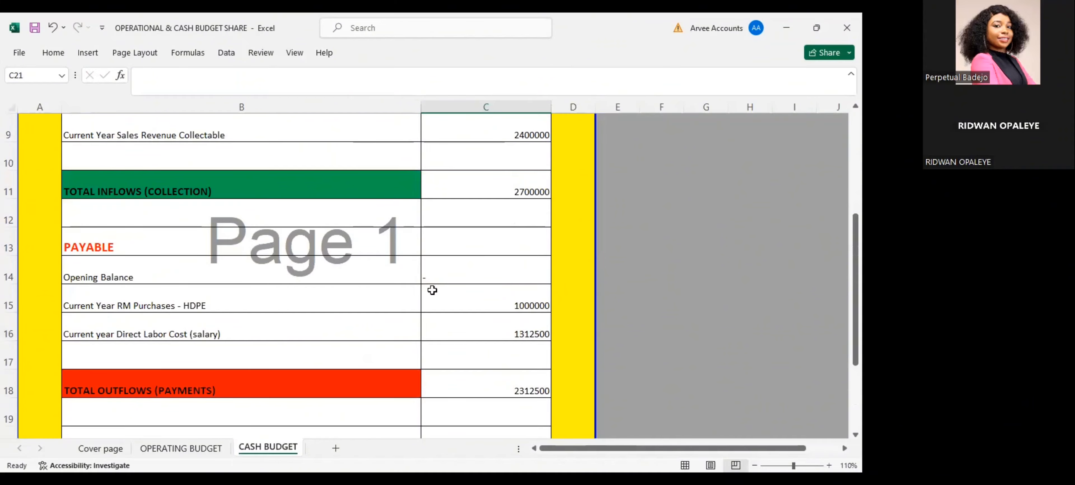
{"action": "scroll", "coordinate": [432, 289], "scroll_direction": "down", "scroll_amount": 1}
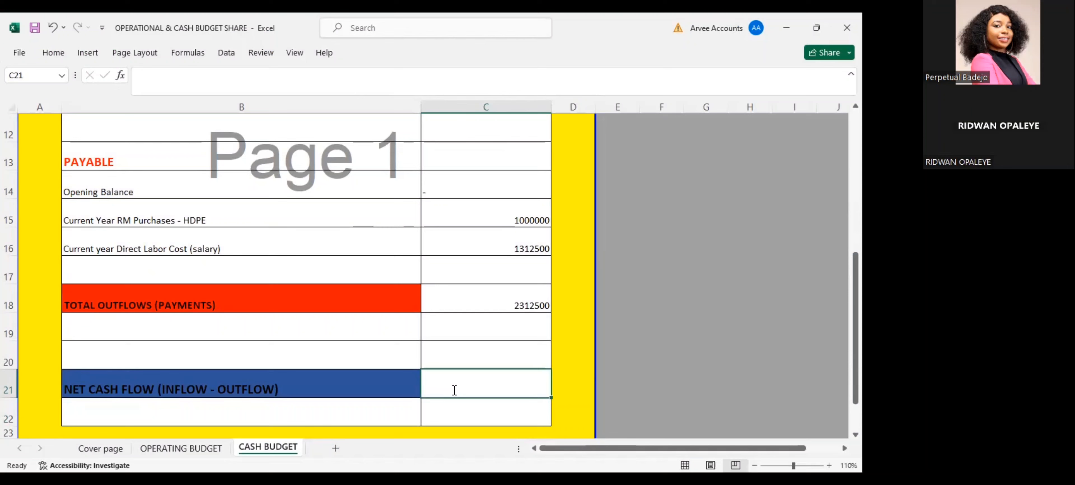
{"action": "type", "text": "="}
{"action": "scroll", "coordinate": [456, 384], "scroll_direction": "up", "scroll_amount": 3}
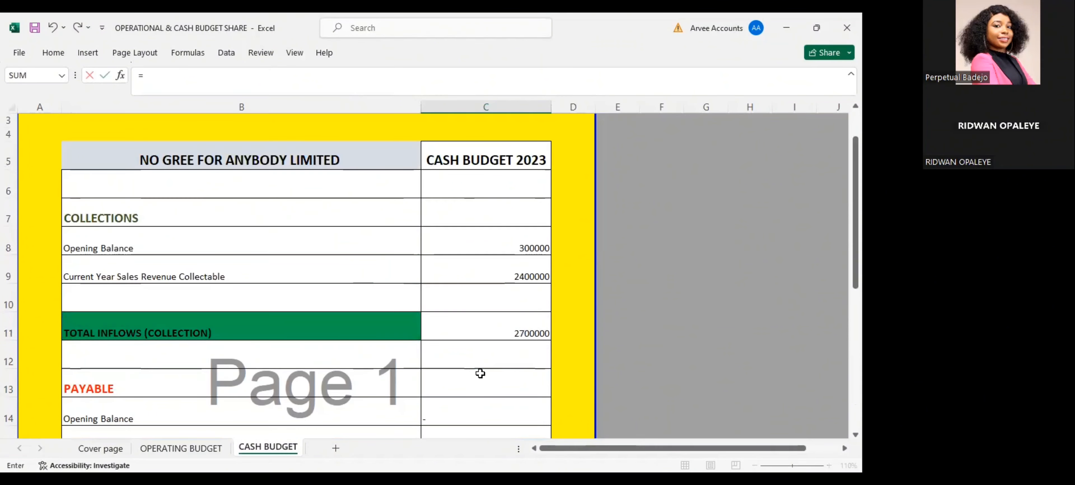
{"action": "left_click", "coordinate": [481, 327]}
{"action": "key", "text": "Return"}
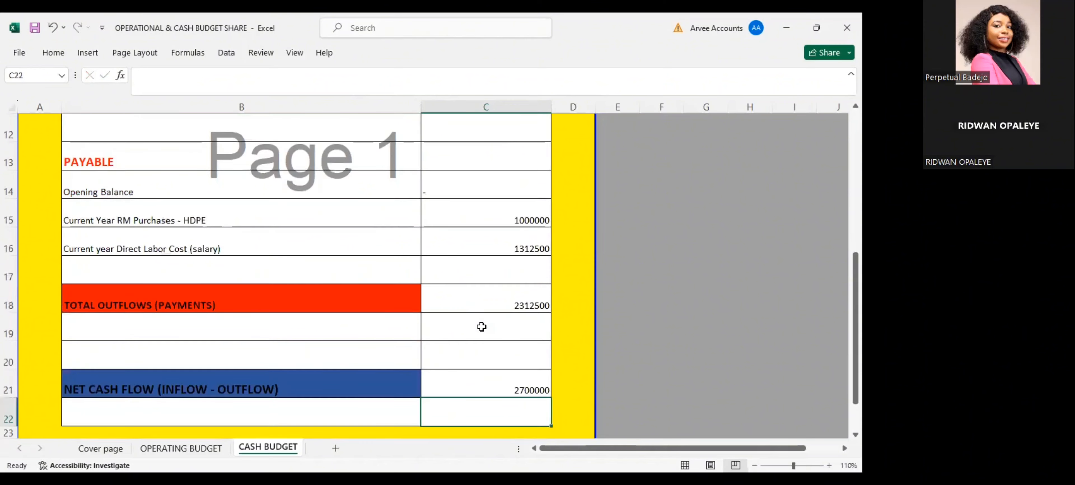
{"action": "double_click", "coordinate": [517, 389]}
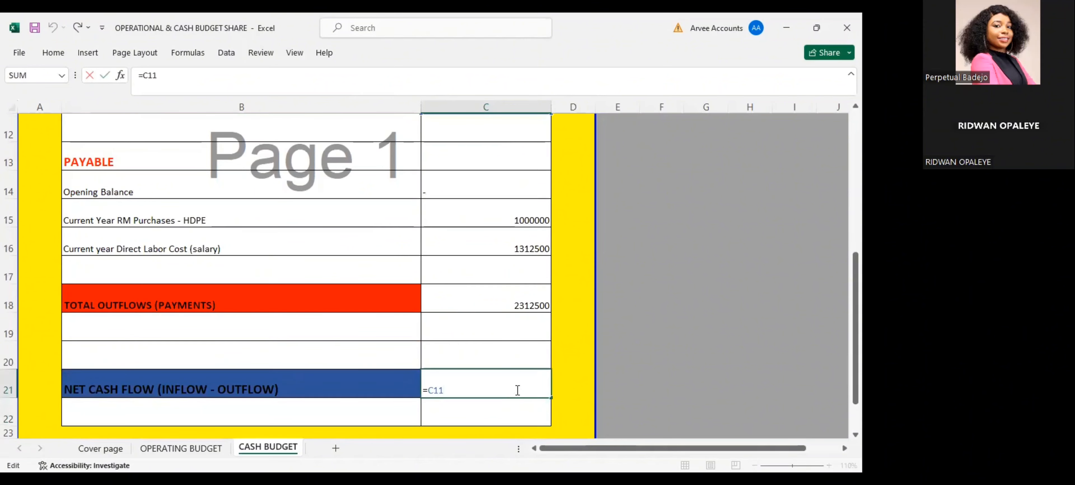
{"action": "type", "text": "-"}
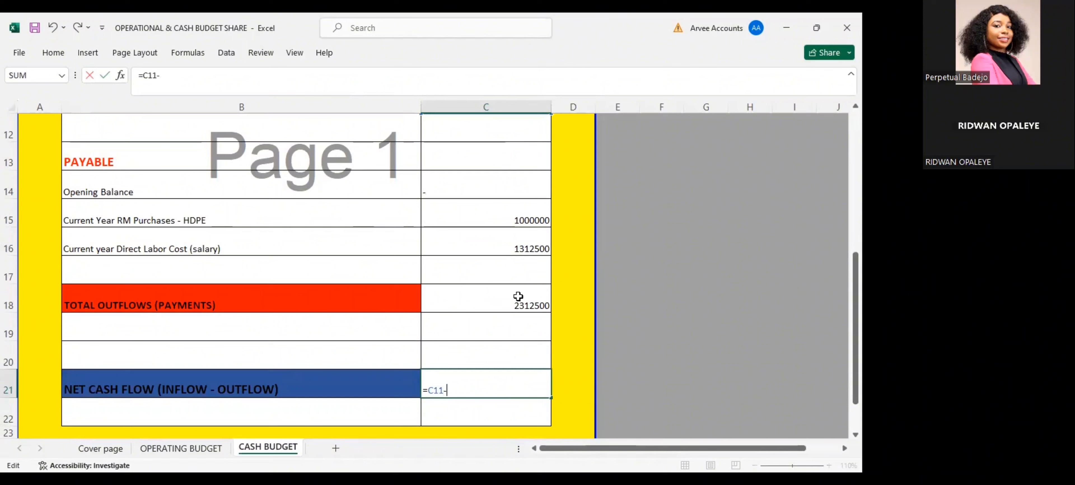
{"action": "left_click", "coordinate": [518, 296]}
{"action": "key", "text": "Return"}
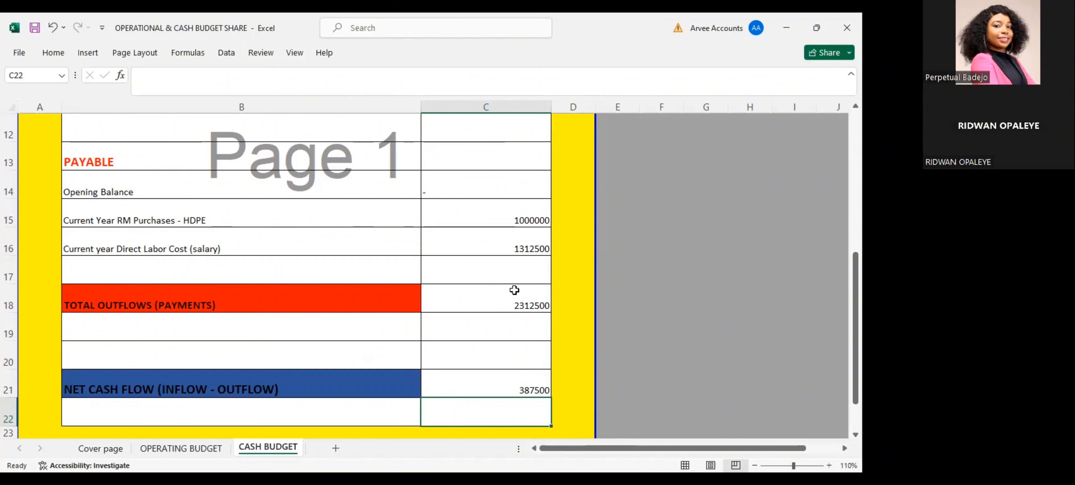
Review the completed cash budget from the collections section down to the net cash flow
{"action": "scroll", "coordinate": [510, 279], "scroll_direction": "up", "scroll_amount": 2}
{"action": "scroll", "coordinate": [509, 279], "scroll_direction": "up", "scroll_amount": 1}
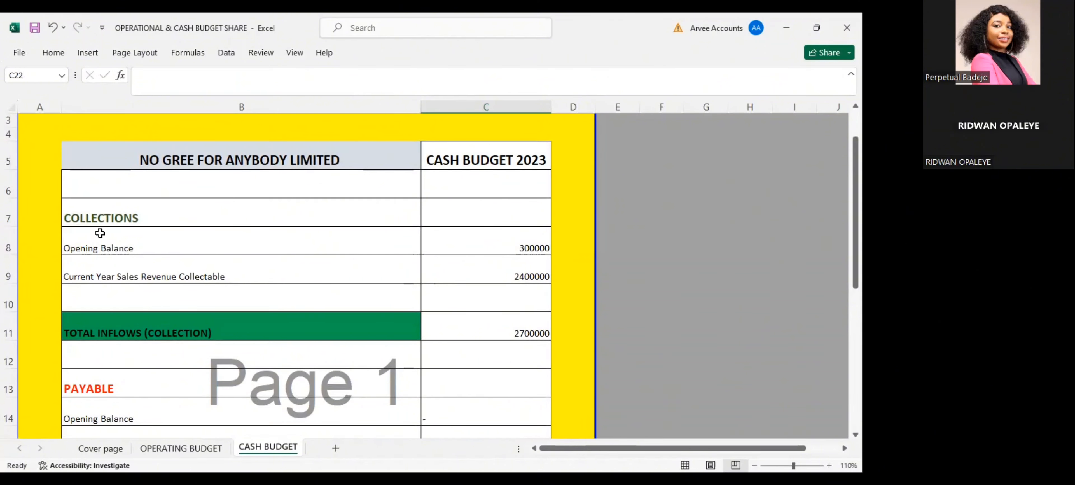
{"action": "left_click", "coordinate": [107, 221]}
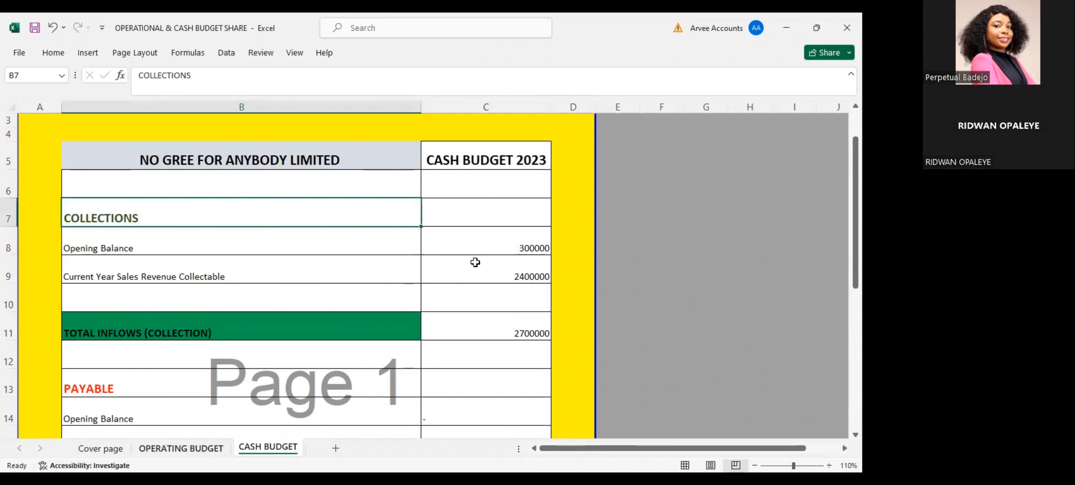
{"action": "scroll", "coordinate": [475, 264], "scroll_direction": "down", "scroll_amount": 2}
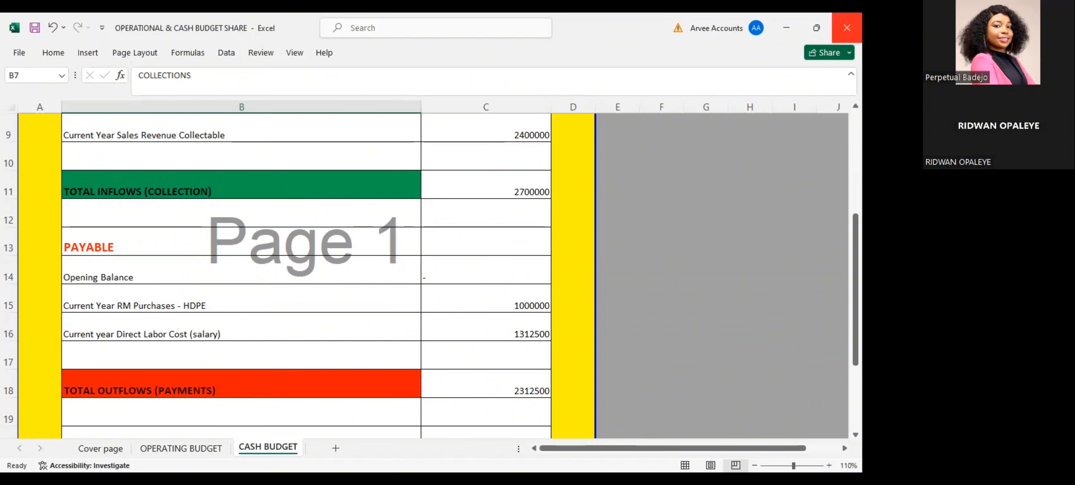
{"action": "scroll", "coordinate": [292, 271], "scroll_direction": "down", "scroll_amount": 1}
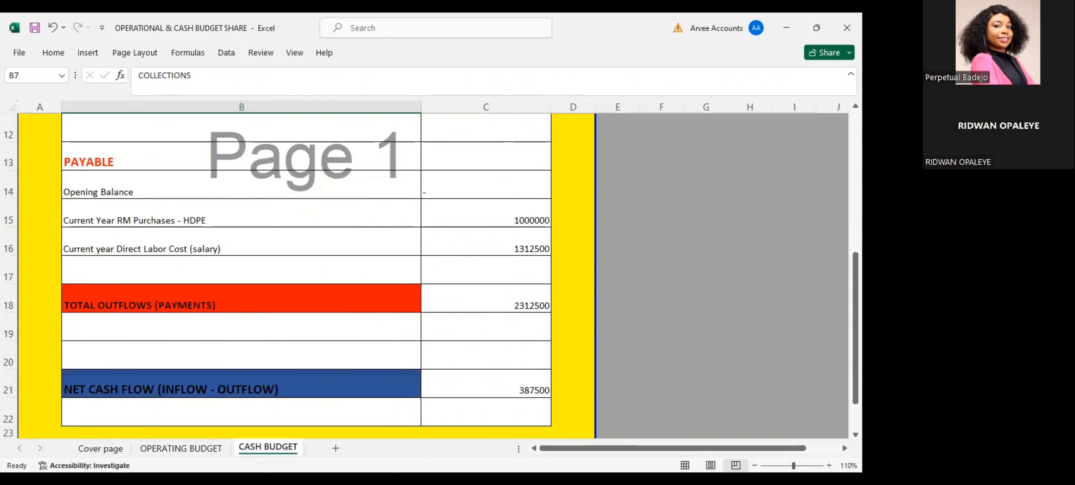
Unhide the variance columns U and V beside the 2023 budget total on the OPERATING BUDGET sheet
{"action": "left_click", "coordinate": [191, 452]}
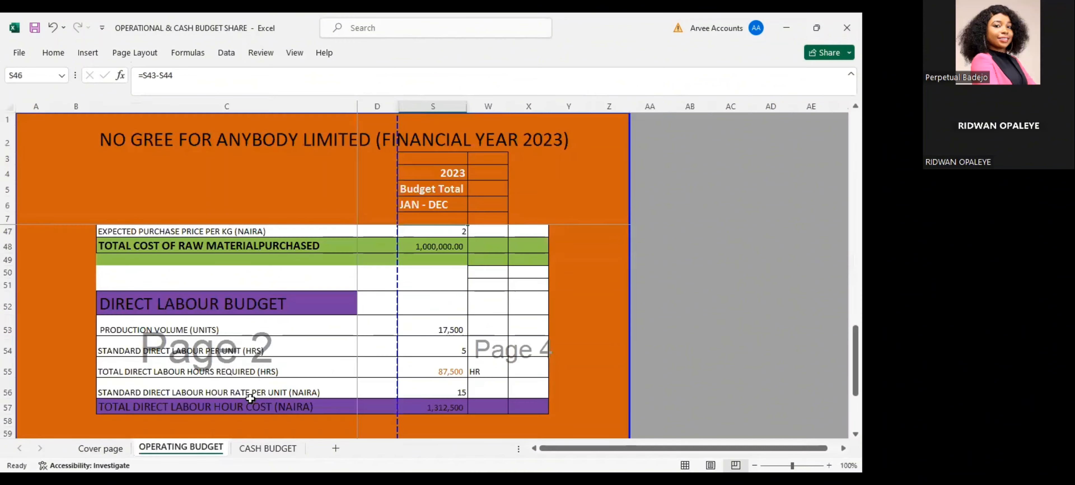
{"action": "scroll", "coordinate": [250, 398], "scroll_direction": "up", "scroll_amount": 13}
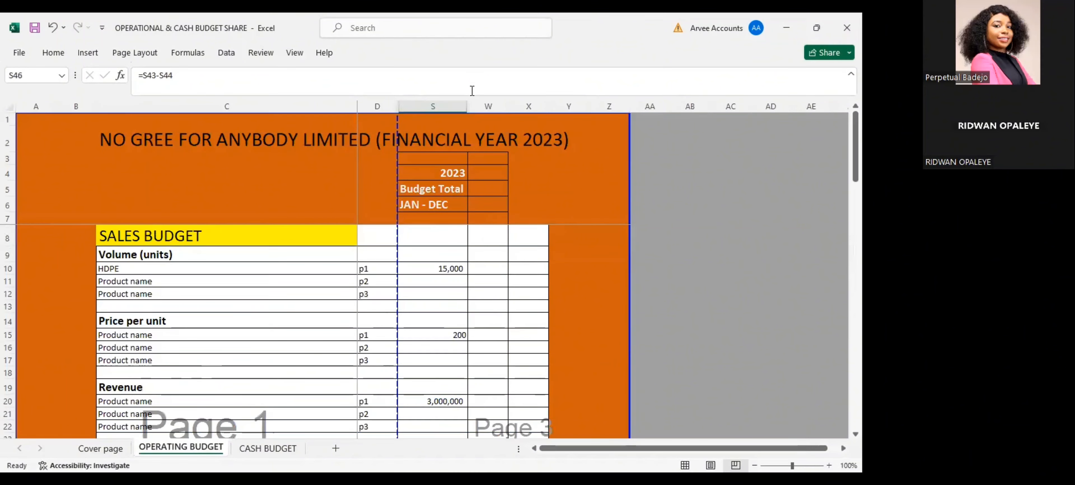
{"action": "left_click_drag", "start_coordinate": [470, 105], "coordinate": [470, 105]}
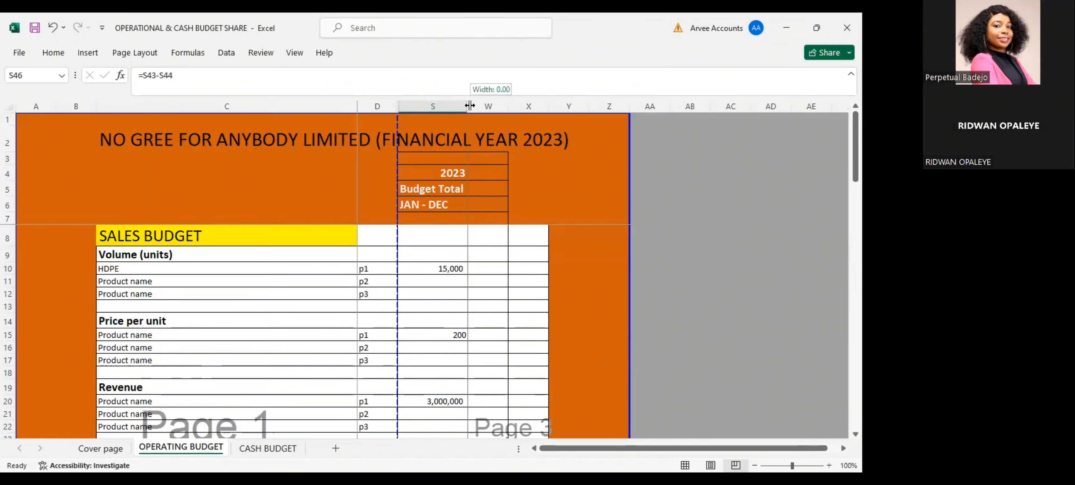
{"action": "double_click", "coordinate": [470, 105]}
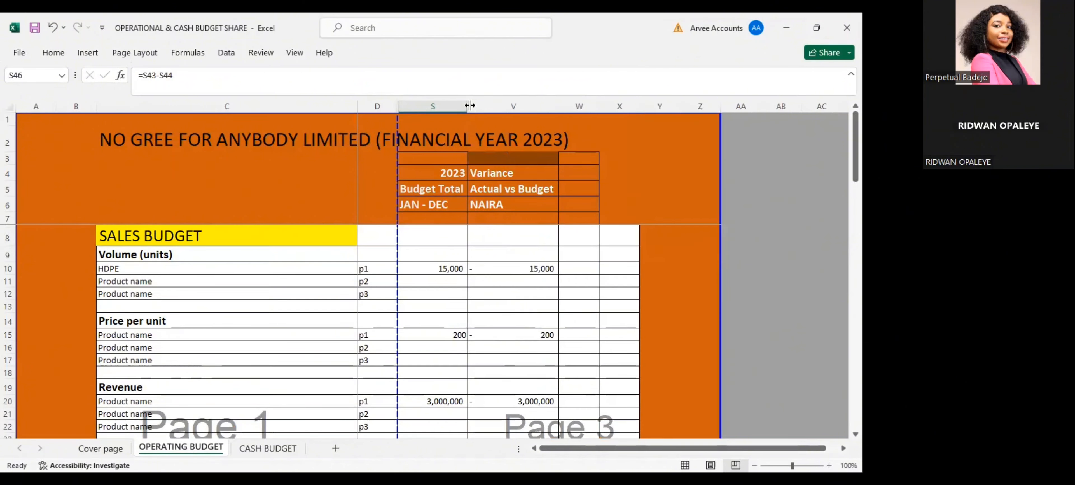
{"action": "left_click", "coordinate": [470, 105]}
{"action": "double_click", "coordinate": [470, 105]}
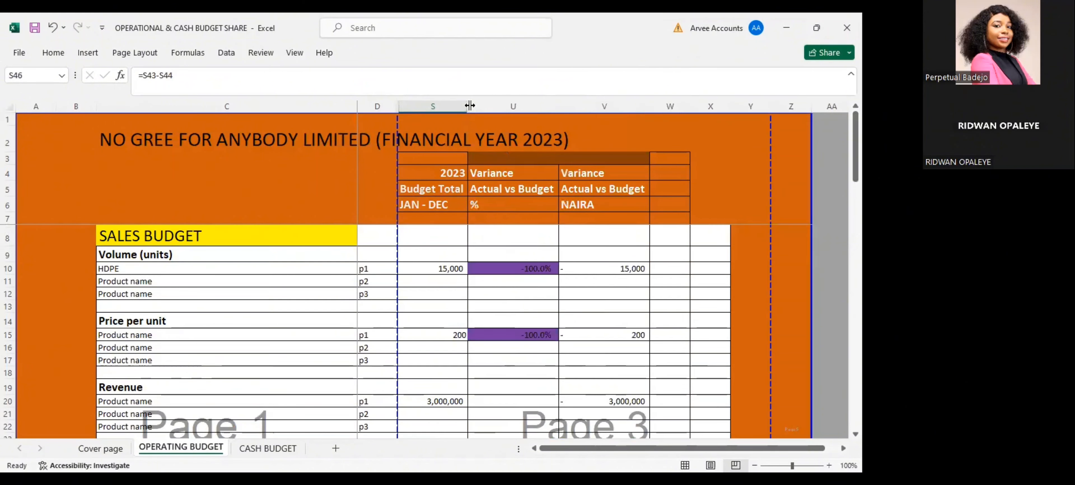
Clear the variance formulas in U10:V20 of the sales budget, covering volume, price per unit and revenue
{"action": "left_click", "coordinate": [536, 269]}
{"action": "key", "text": "Delete"}
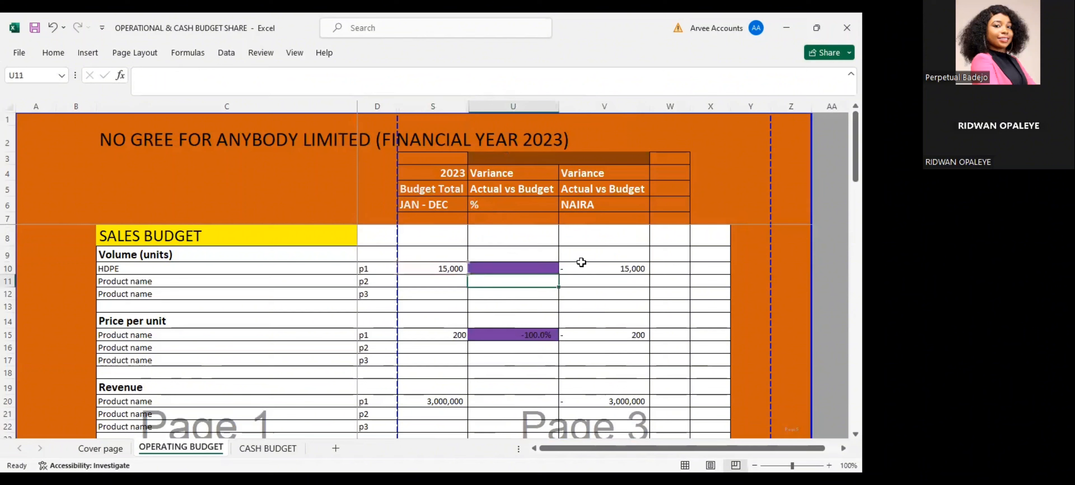
{"action": "key", "text": "Return"}
{"action": "left_click_drag", "start_coordinate": [529, 262], "coordinate": [618, 407]}
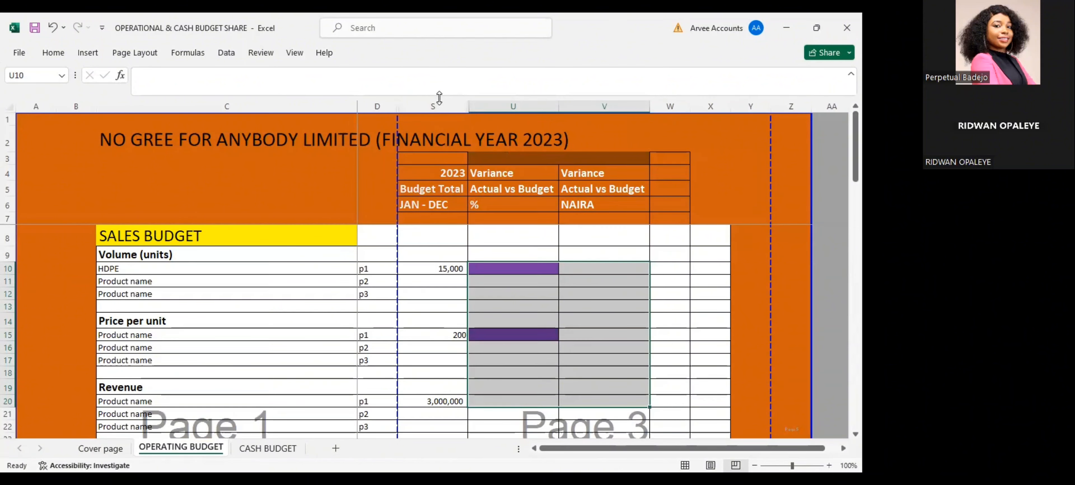
Review the 2023 budget total in column S, checking the HDPE sales volume in S10 and the revenue in S20
{"action": "left_click", "coordinate": [455, 104]}
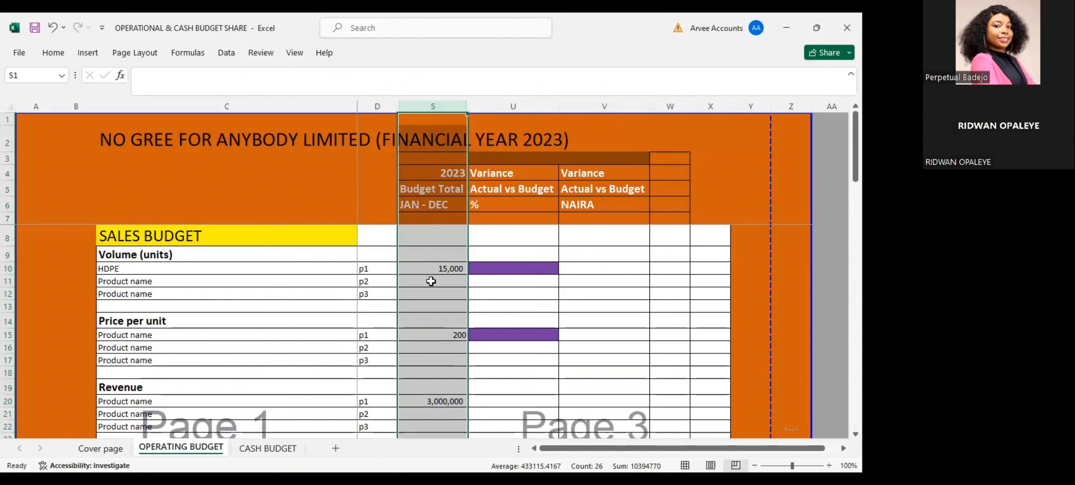
{"action": "scroll", "coordinate": [427, 275], "scroll_direction": "down", "scroll_amount": 1}
{"action": "scroll", "coordinate": [436, 268], "scroll_direction": "up", "scroll_amount": 1}
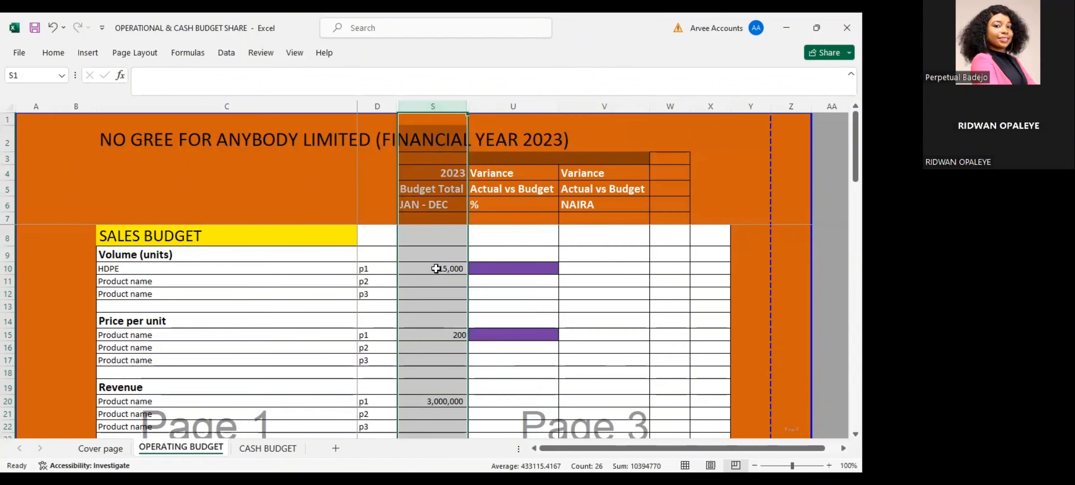
{"action": "left_click", "coordinate": [436, 268]}
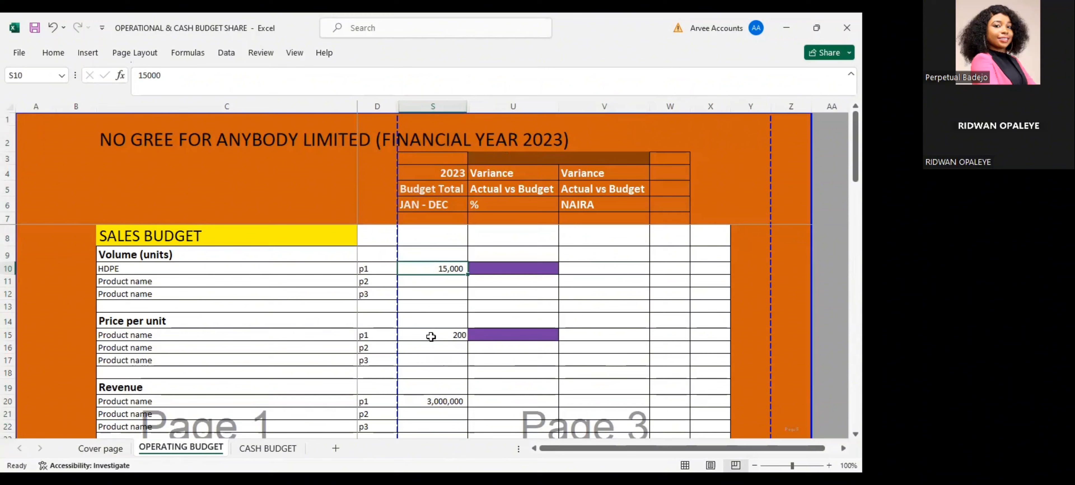
{"action": "left_click", "coordinate": [428, 402]}
Clear the percentage and naira variance formulas from U24 and V24 in the Total Revenue row
{"action": "scroll", "coordinate": [429, 402], "scroll_direction": "down", "scroll_amount": 1}
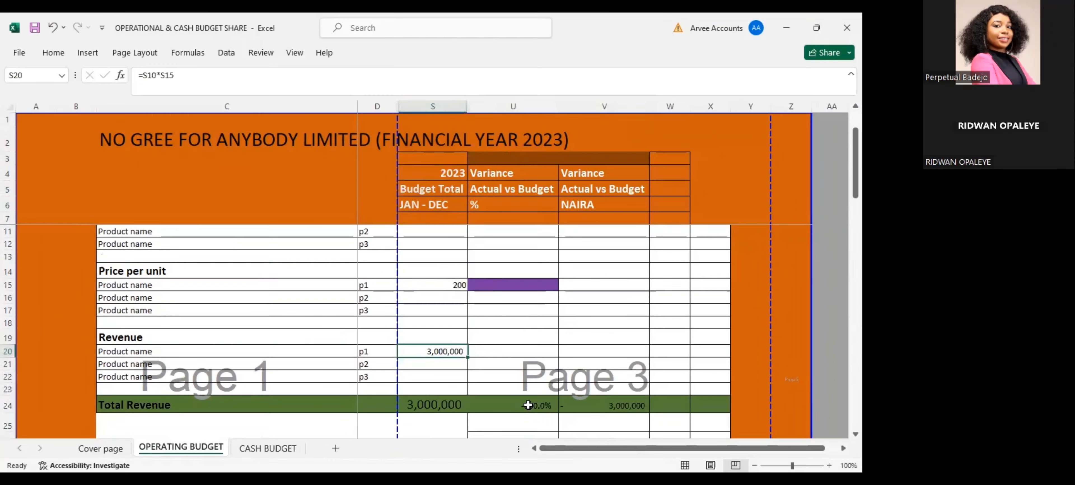
{"action": "left_click", "coordinate": [429, 403]}
{"action": "left_click", "coordinate": [528, 405]}
{"action": "key", "text": "Delete"}
{"action": "key", "text": "Return"}
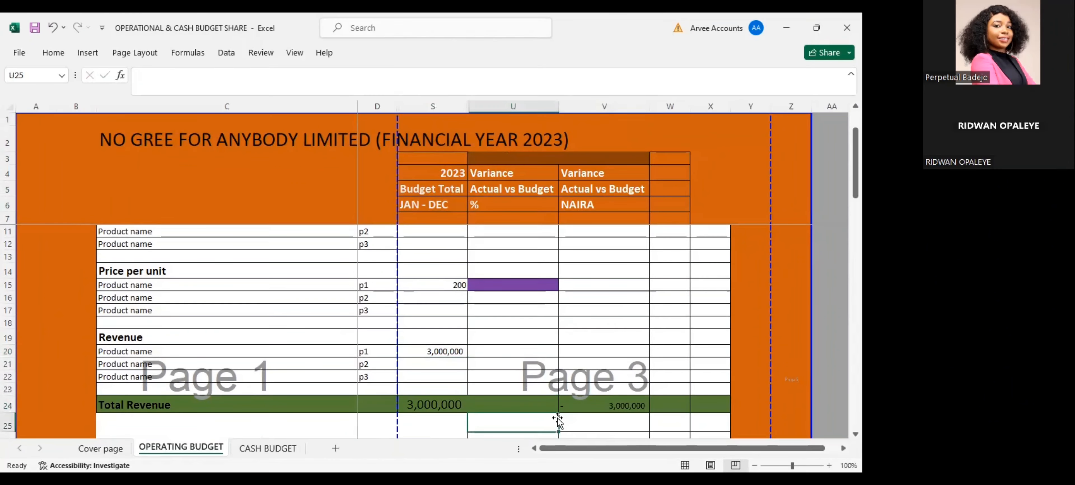
{"action": "left_click", "coordinate": [595, 409]}
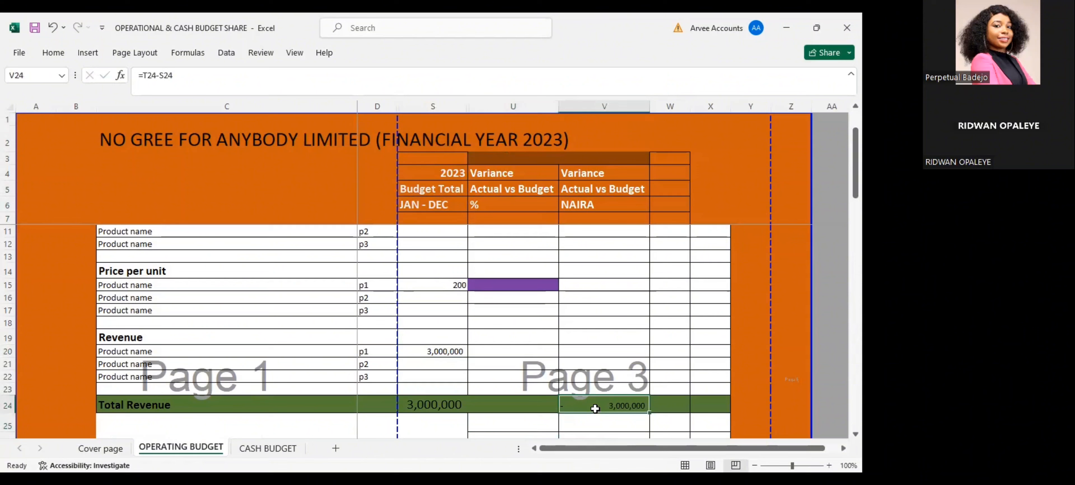
{"action": "key", "text": "BackSpace"}
{"action": "key", "text": "Return"}
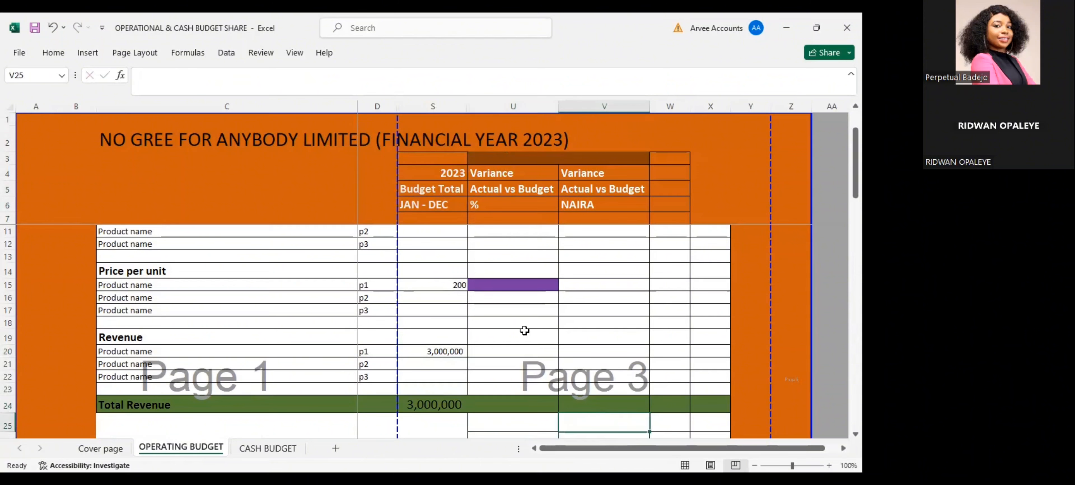
Switch to the BUDGET POWERPOINT presentation in PowerPoint and show the slide on actual performance 2023 and variance analysis
{"action": "scroll", "coordinate": [524, 328], "scroll_direction": "up", "scroll_amount": 1}
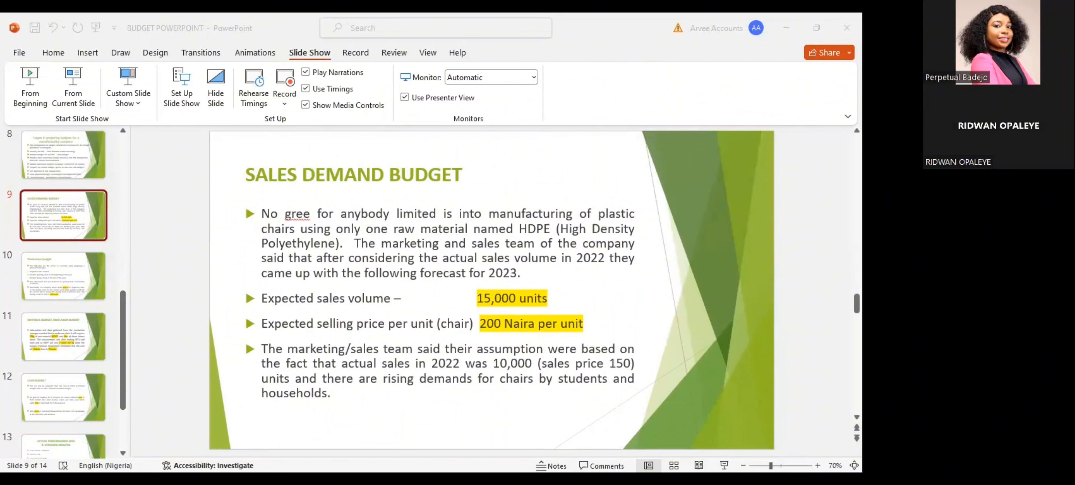
{"action": "key", "text": "Right"}
{"action": "key", "text": "Right"}
{"action": "key", "text": "Right"}
{"action": "key", "text": "Right"}
{"action": "key", "text": "Right"}
{"action": "key", "text": "Left"}
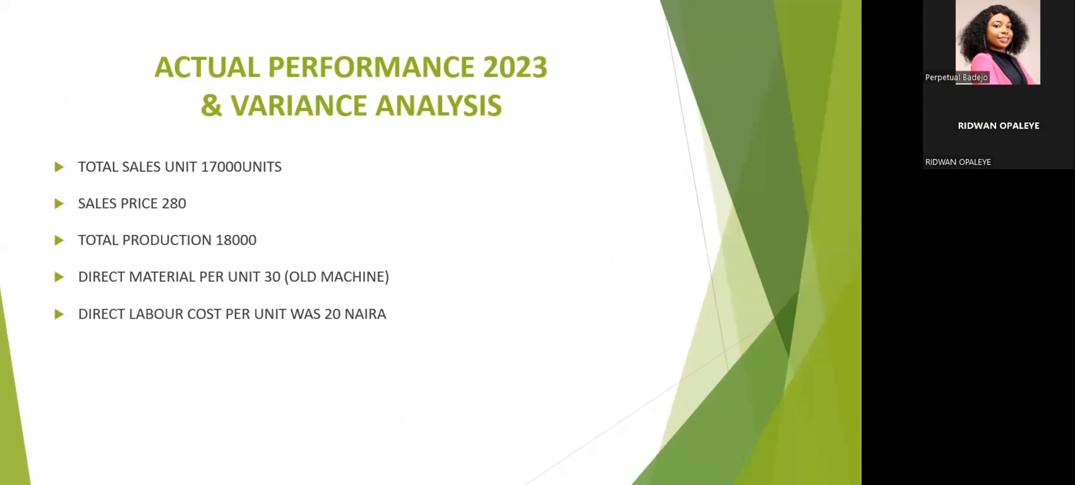
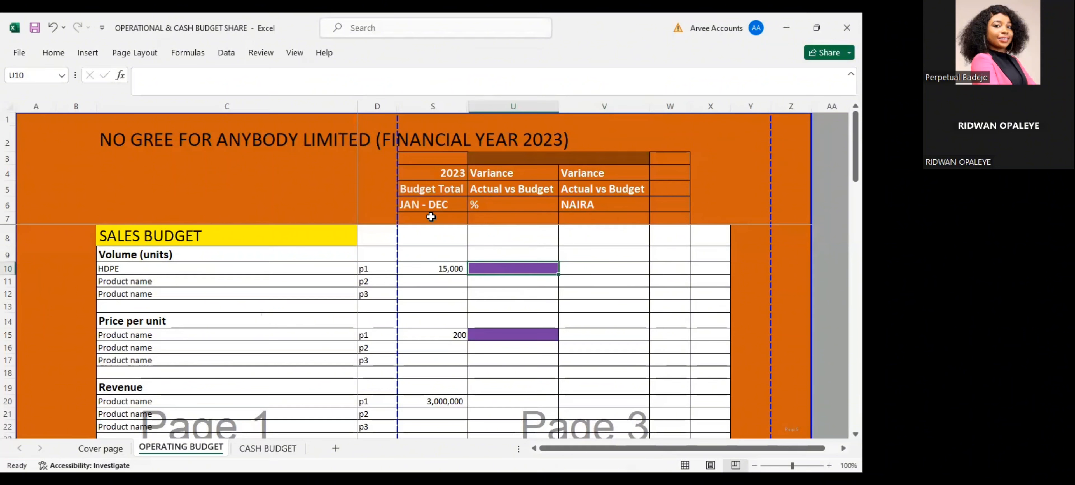
Enter 17000 for the HDPE sales volume in cell U10
{"action": "type", "text": "1"}
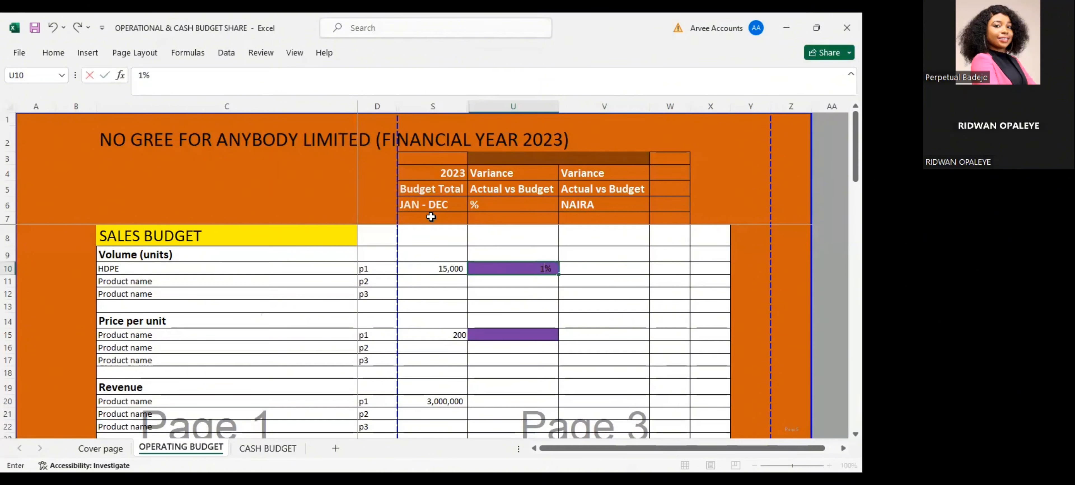
{"action": "key", "text": "Tab"}
{"action": "key", "text": "Tab"}
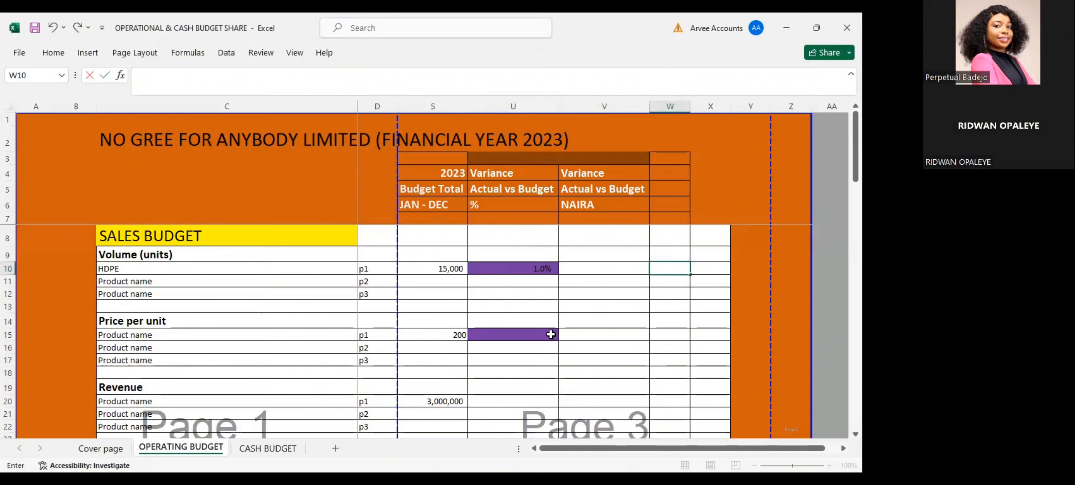
{"action": "left_click", "coordinate": [510, 271]}
{"action": "type", "text": "17000"}
{"action": "key", "text": "Return"}
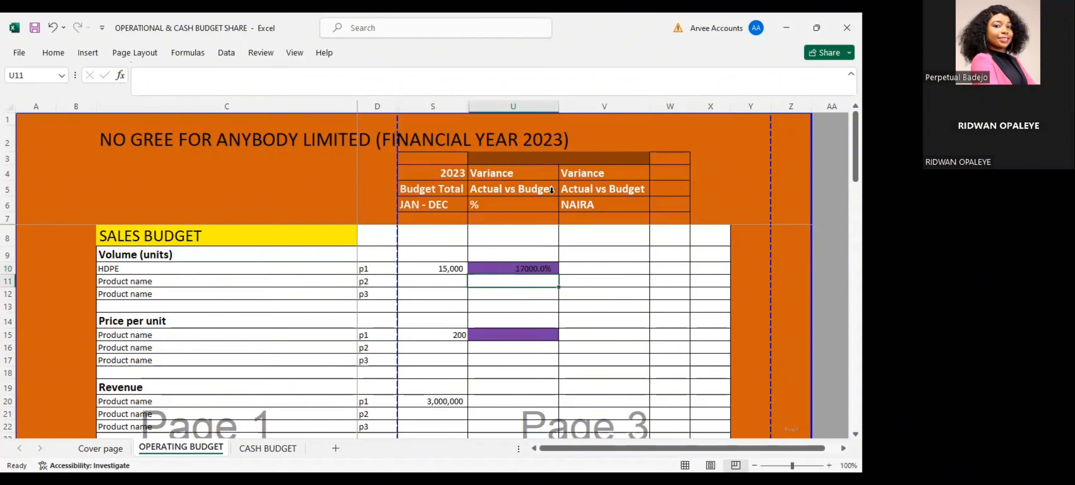
Change the format of U10 to Number and re-enter 17000 for the HDPE volume
{"action": "left_click", "coordinate": [816, 26]}
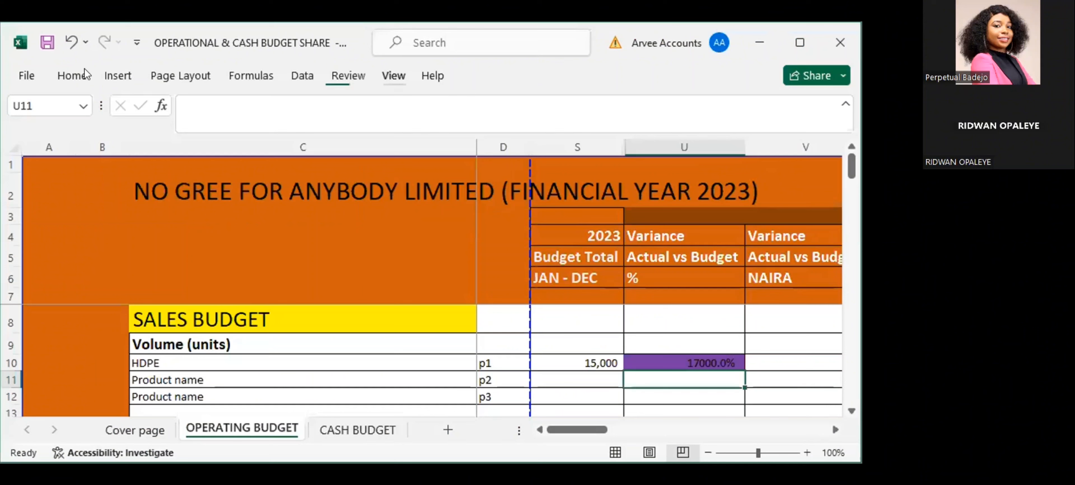
{"action": "left_click", "coordinate": [71, 75]}
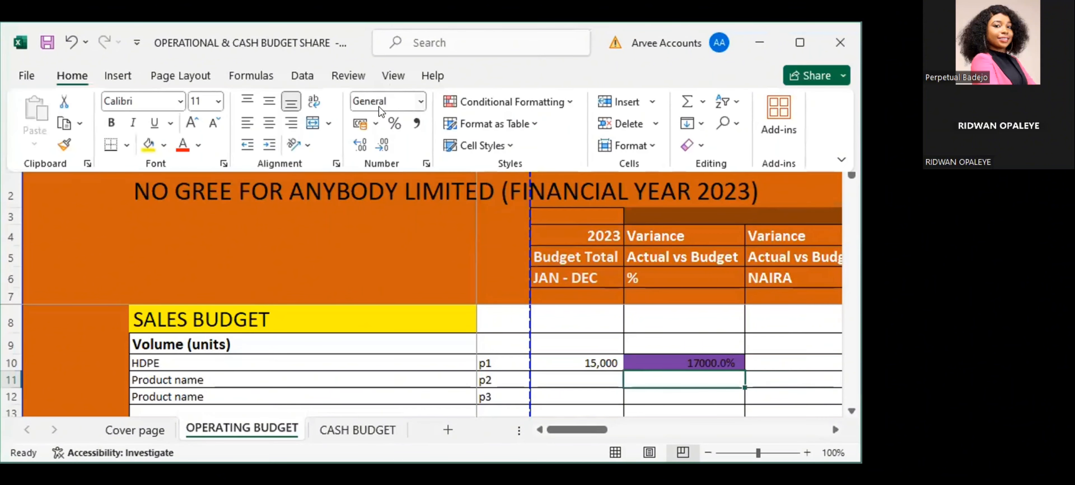
{"action": "left_click", "coordinate": [386, 121]}
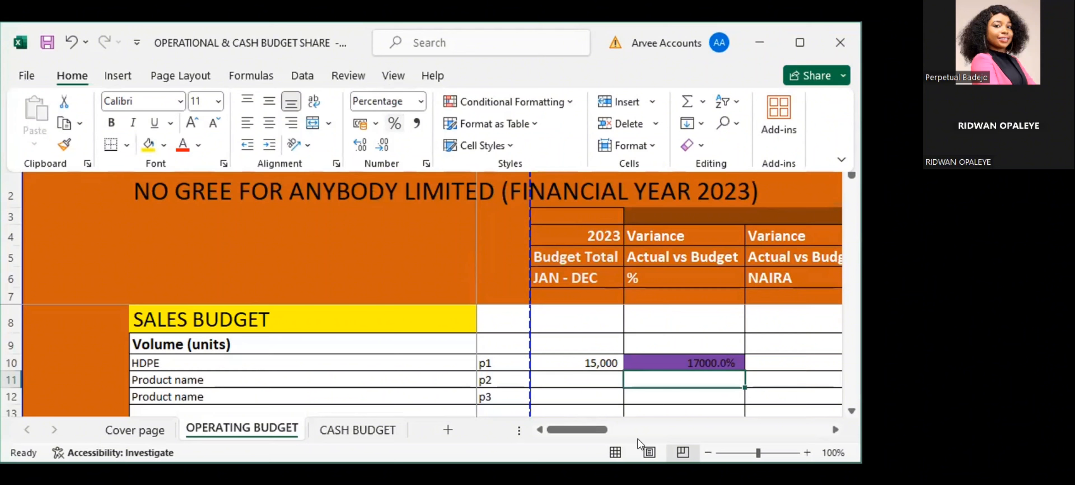
{"action": "left_click", "coordinate": [707, 356]}
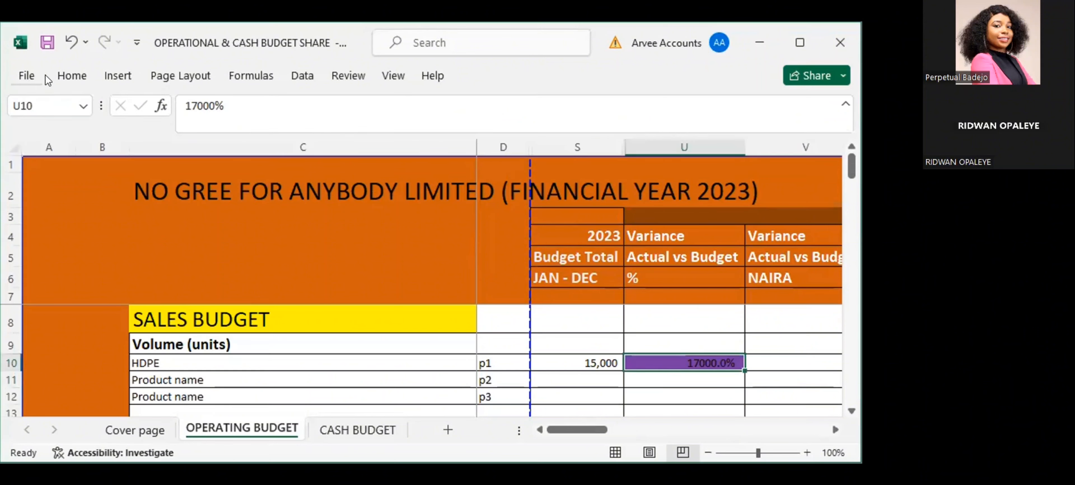
{"action": "left_click", "coordinate": [392, 124]}
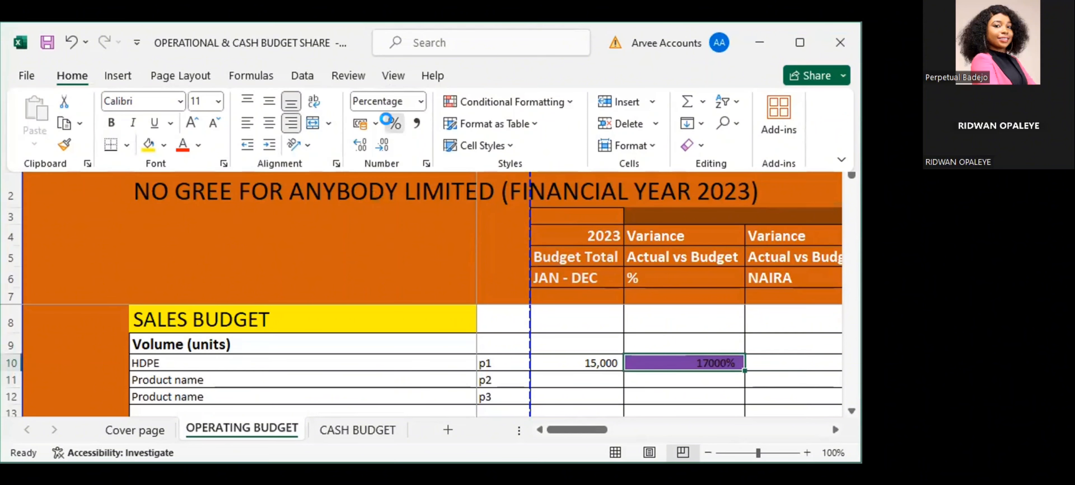
{"action": "left_click", "coordinate": [420, 102]}
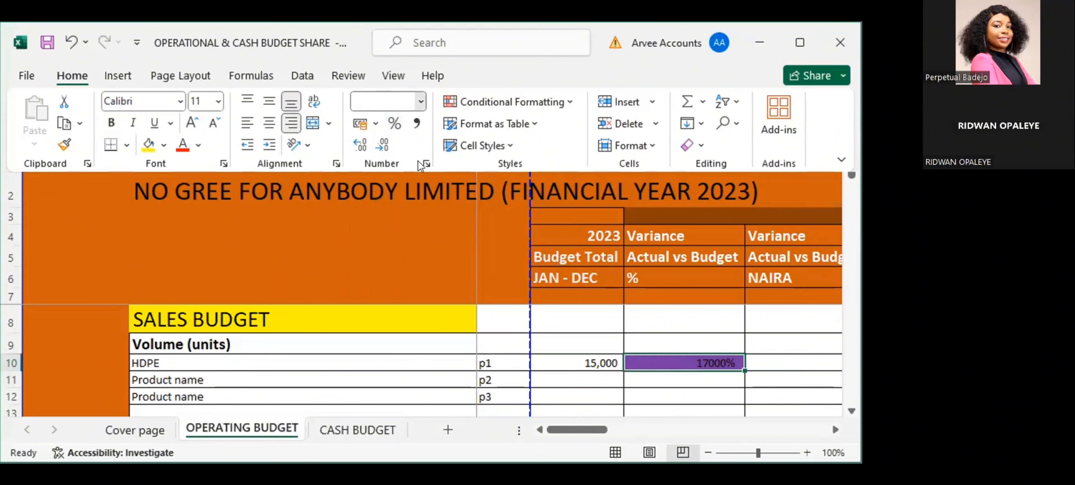
{"action": "left_click", "coordinate": [423, 159]}
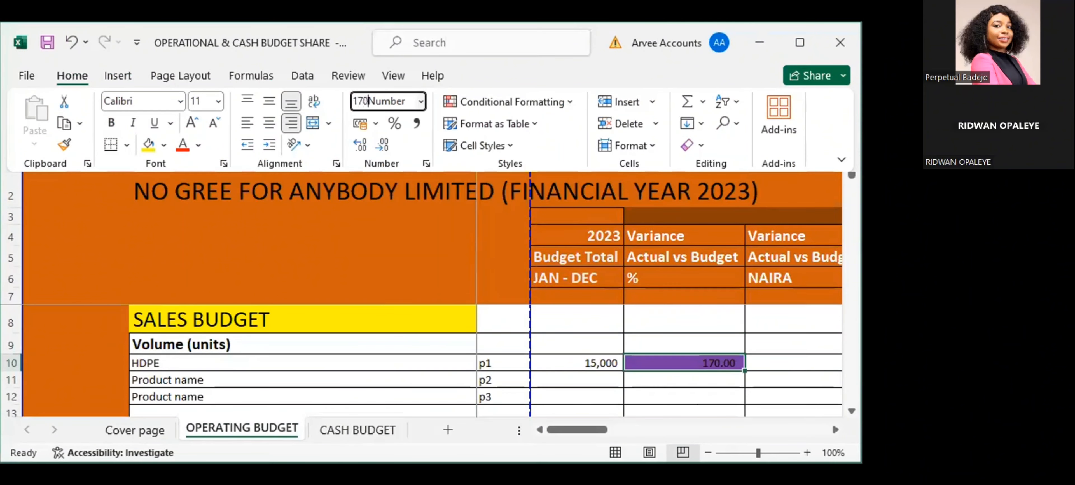
{"action": "type", "text": "1"}
{"action": "key", "text": "BackSpace"}
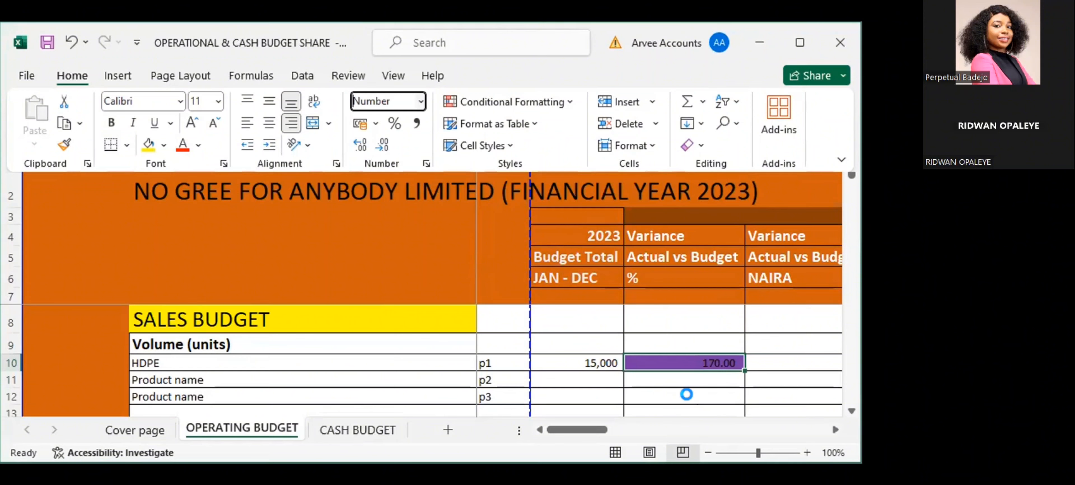
{"action": "left_click", "coordinate": [690, 361]}
{"action": "type", "text": "17000"}
{"action": "key", "text": "Return"}
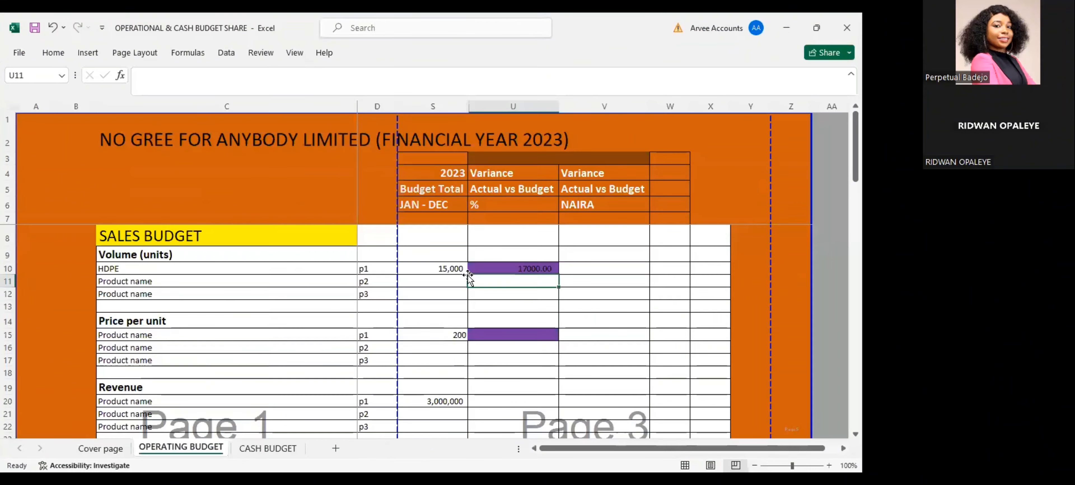
Unhide the Actual 2023 Total column T and enter 17000 as the actual HDPE sales volume in T10
{"action": "double_click", "coordinate": [470, 103]}
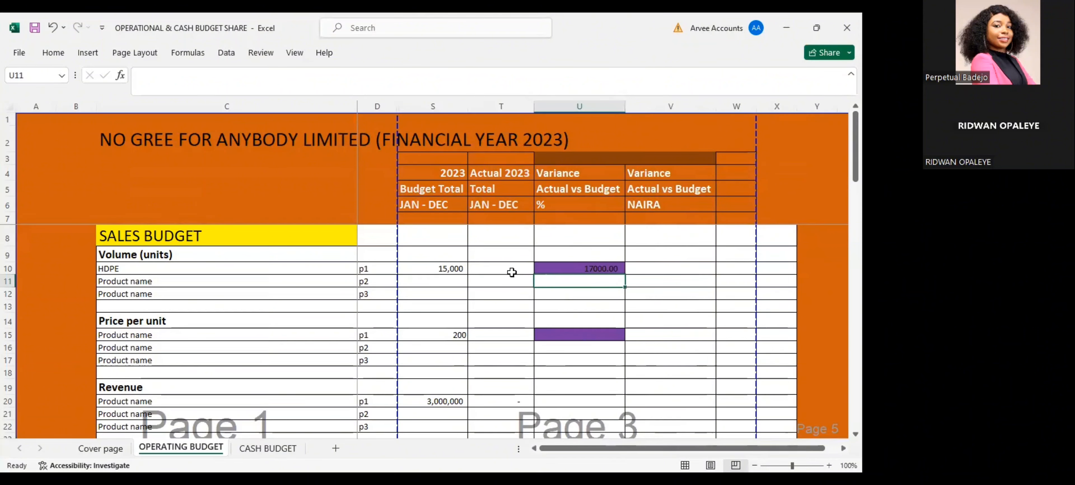
{"action": "left_click", "coordinate": [503, 273]}
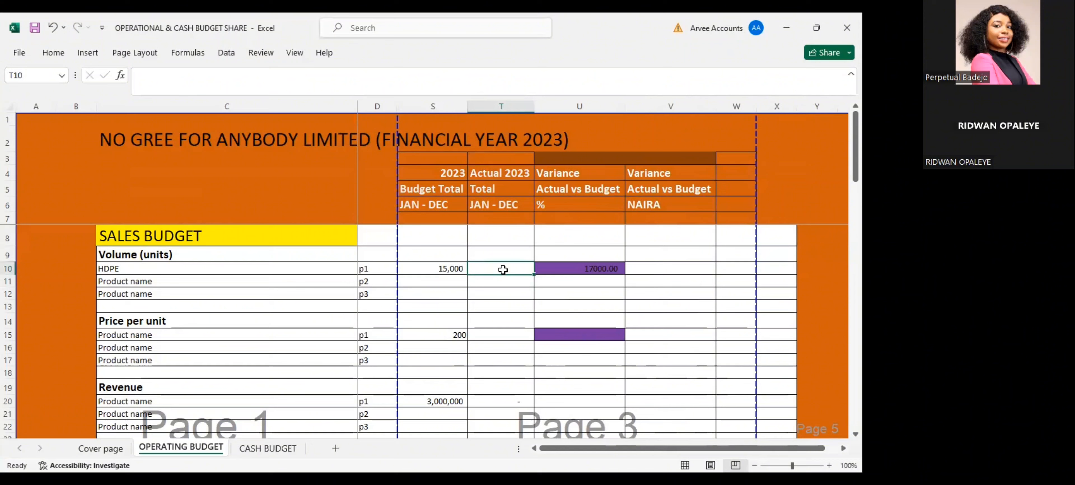
{"action": "type", "text": "17000"}
{"action": "key", "text": "Return"}
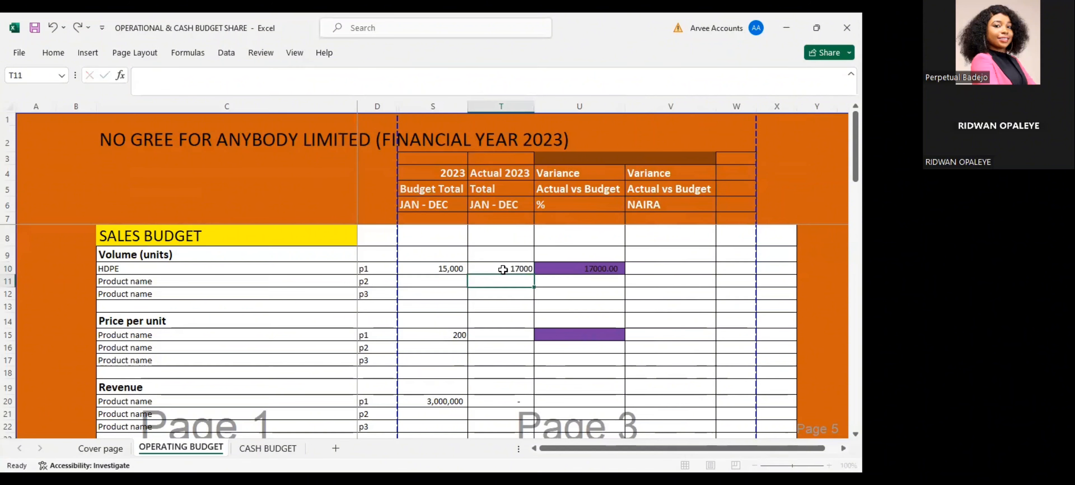
Calculate the HDPE volume's percentage variance in U10 with the formula =IFERROR(T10/S10-1, "NA")
{"action": "left_click", "coordinate": [567, 268]}
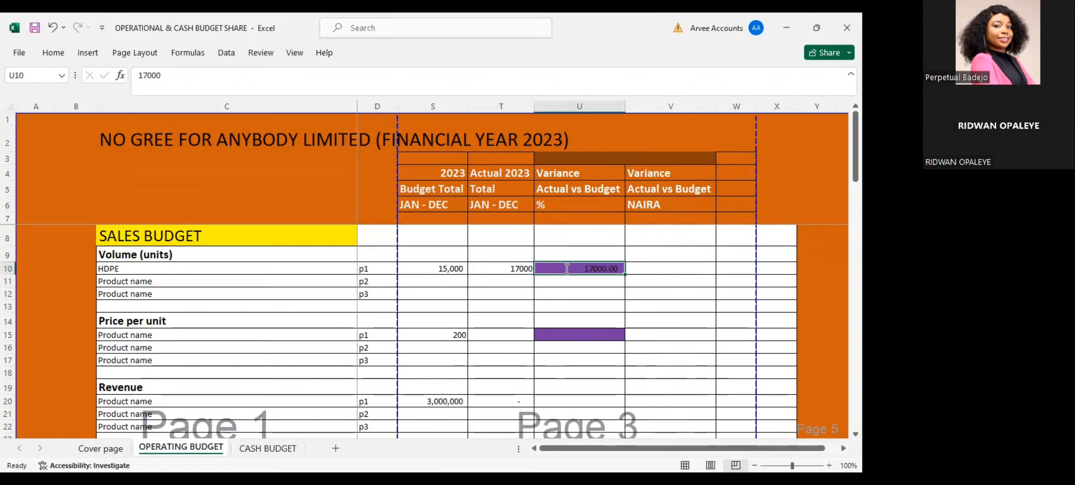
{"action": "type", "text": "="}
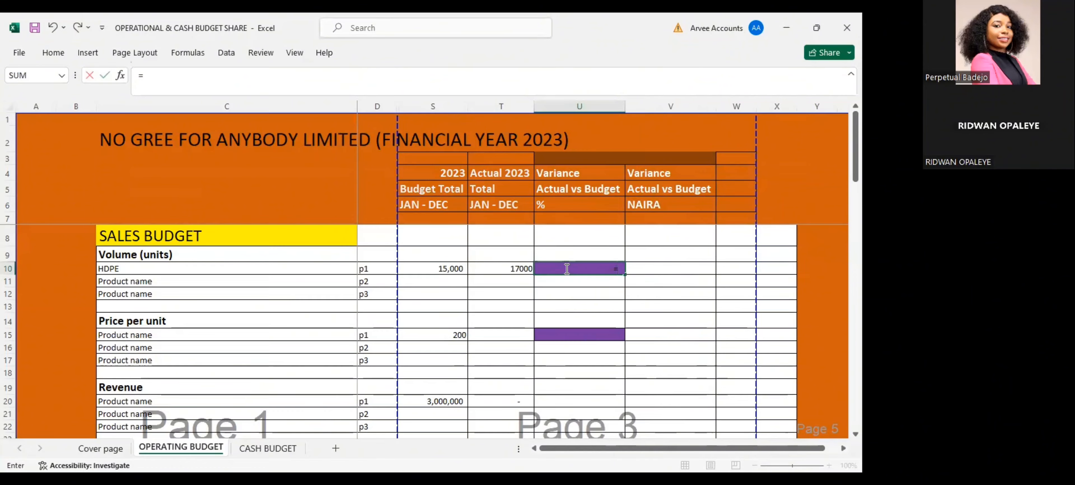
{"action": "type", "text": "IF"}
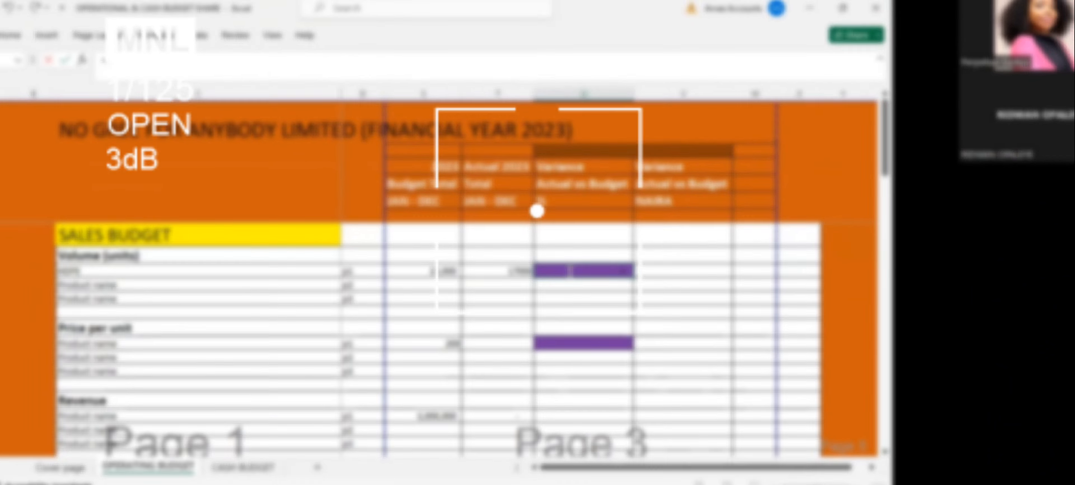
{"action": "type", "text": "ER"}
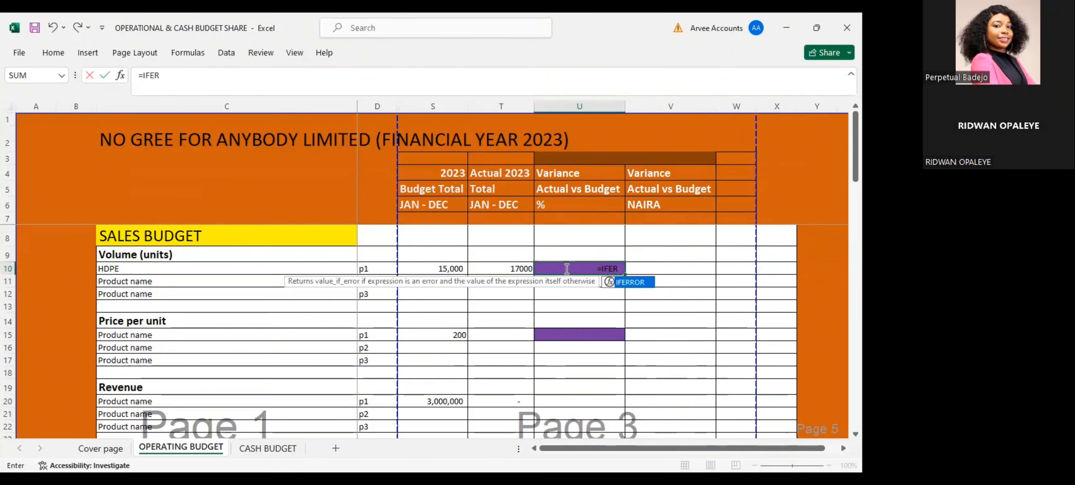
{"action": "key", "text": "Tab"}
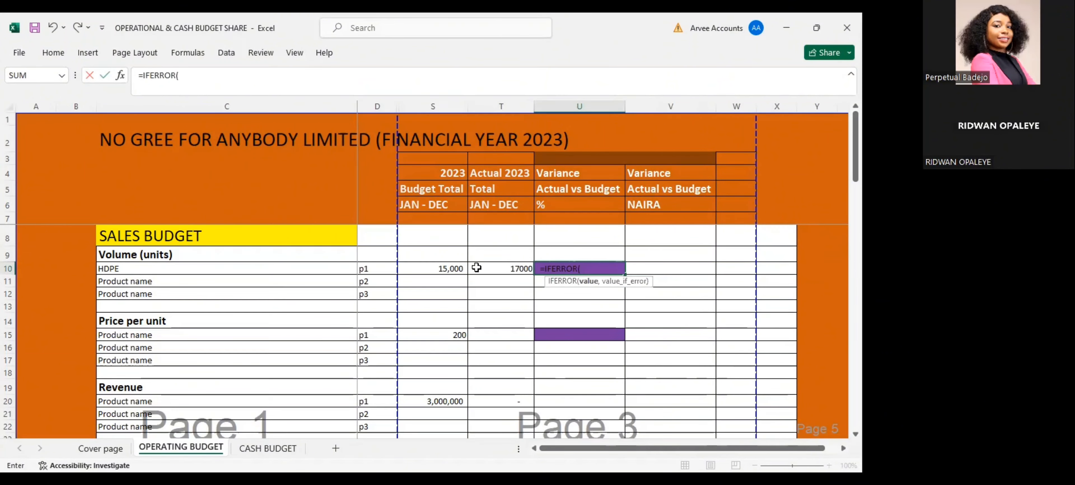
{"action": "left_click", "coordinate": [490, 267]}
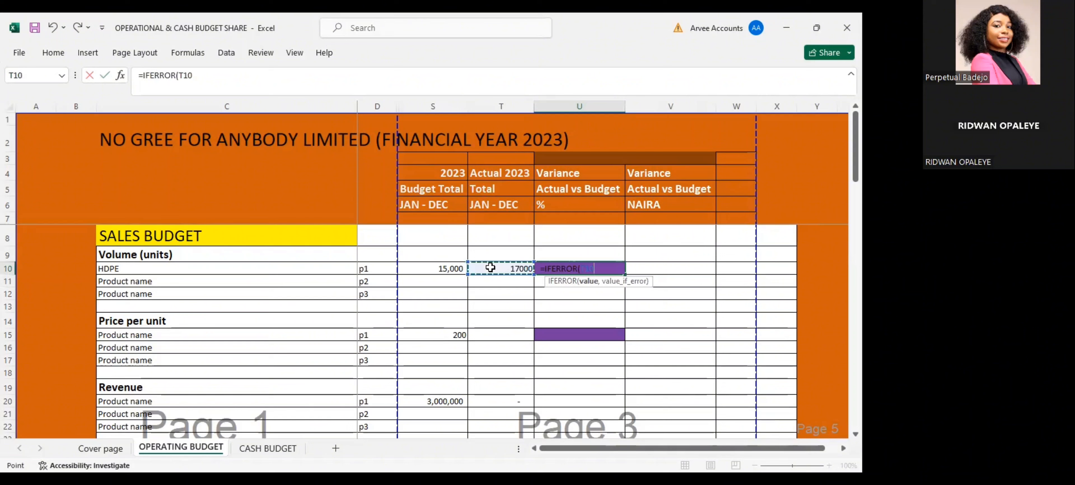
{"action": "type", "text": "/"}
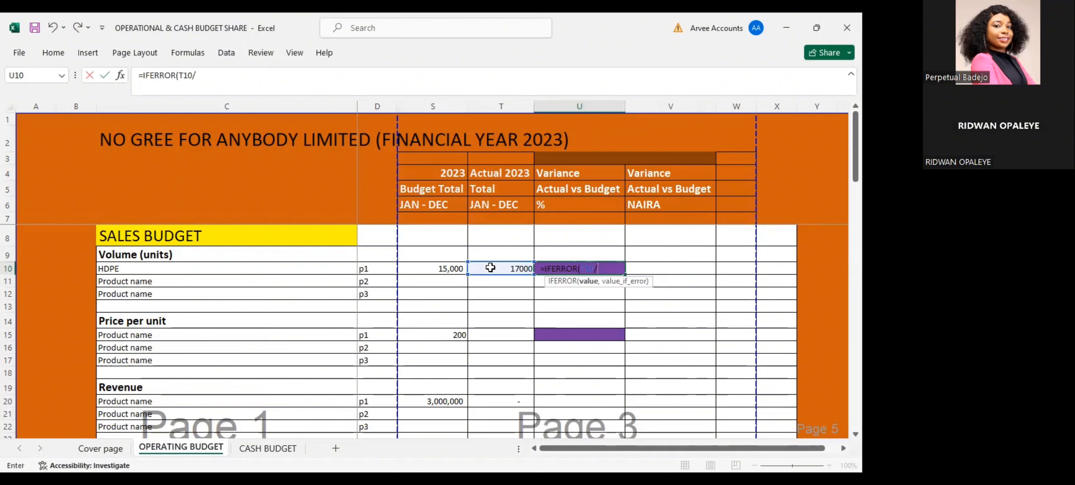
{"action": "left_click", "coordinate": [448, 274]}
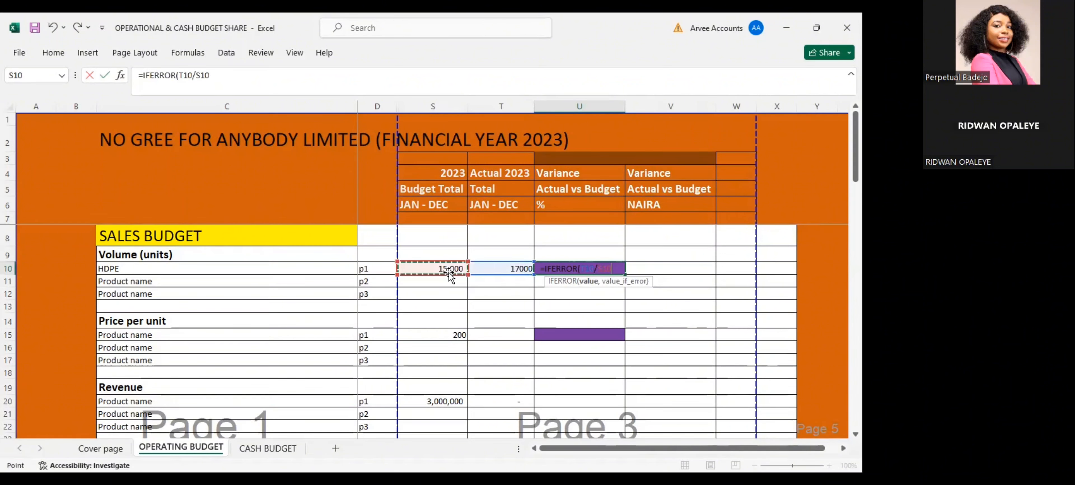
{"action": "type", "text": "-1"}
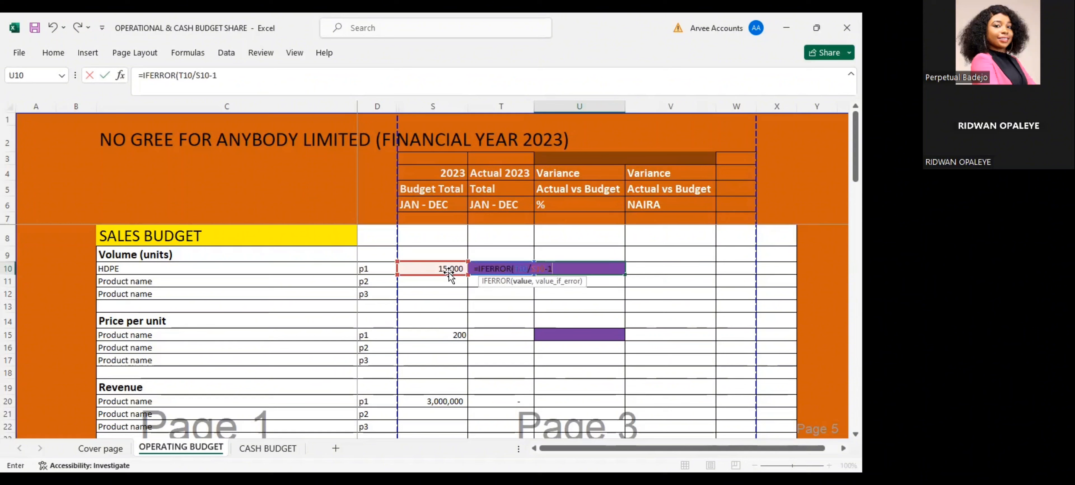
{"action": "type", "text": ","}
{"action": "type", "text": "NA') \""}
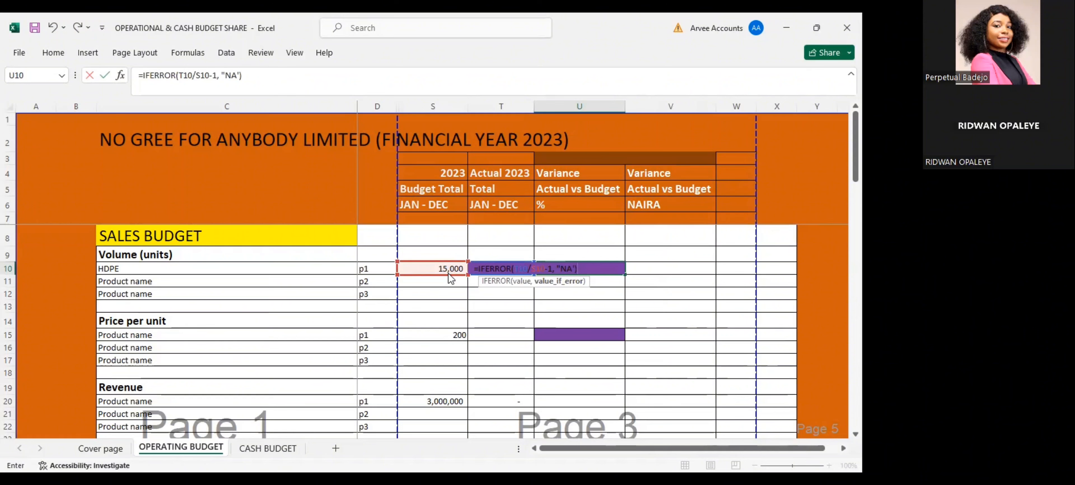
{"action": "key", "text": "Return"}
{"action": "key", "text": "Return"}
{"action": "key", "text": "BackSpace"}
{"action": "key", "text": "Return"}
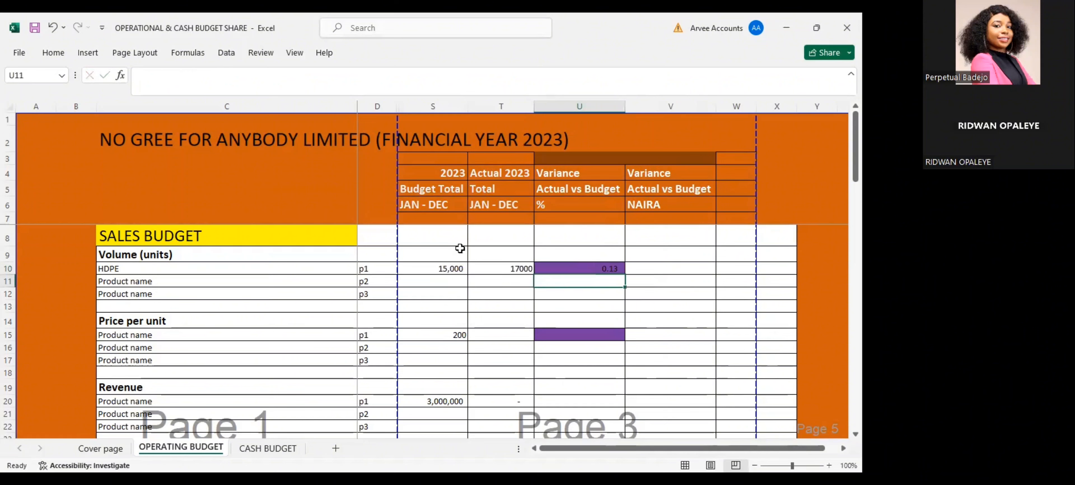
Format the HDPE volume variance in U10 as a percentage
{"action": "key", "text": "Up"}
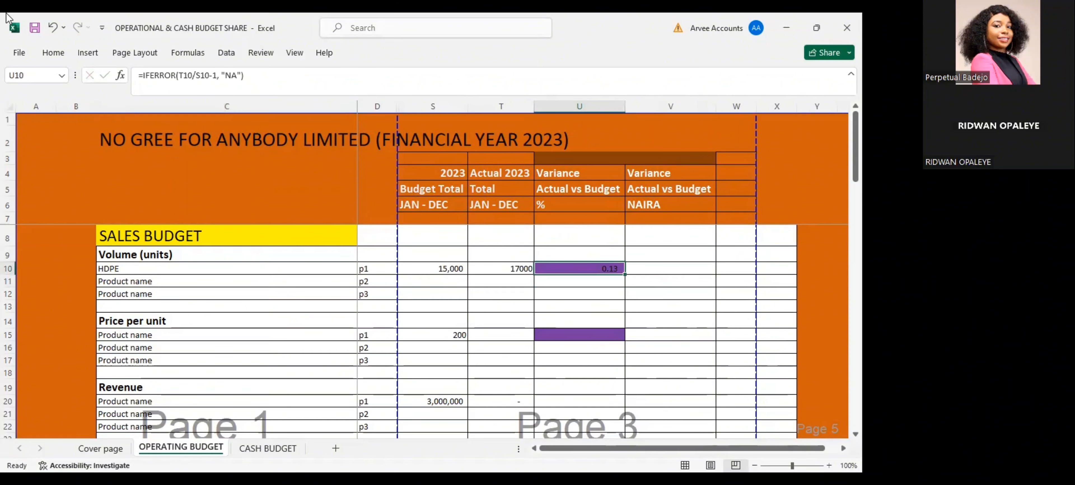
{"action": "left_click", "coordinate": [53, 53]}
{"action": "left_click", "coordinate": [444, 97]}
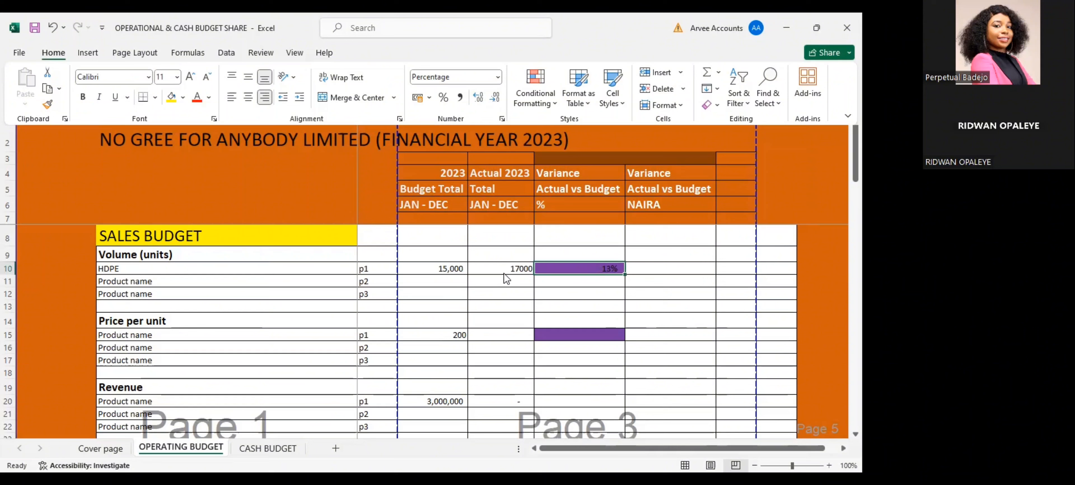
Calculate the HDPE volume's naira variance in V10 as =T10-S10 and mark it F in W10
{"action": "left_click", "coordinate": [644, 268]}
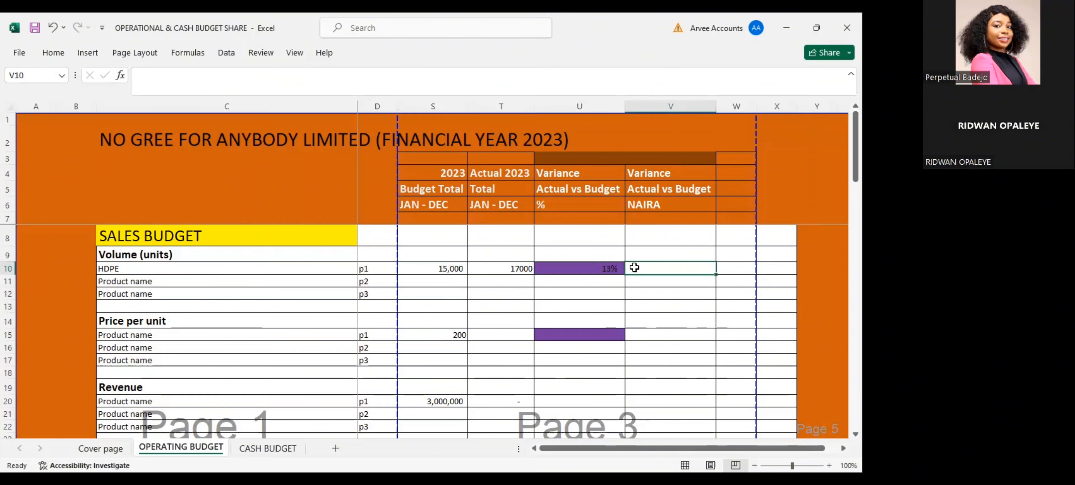
{"action": "type", "text": "="}
{"action": "left_click", "coordinate": [481, 268]}
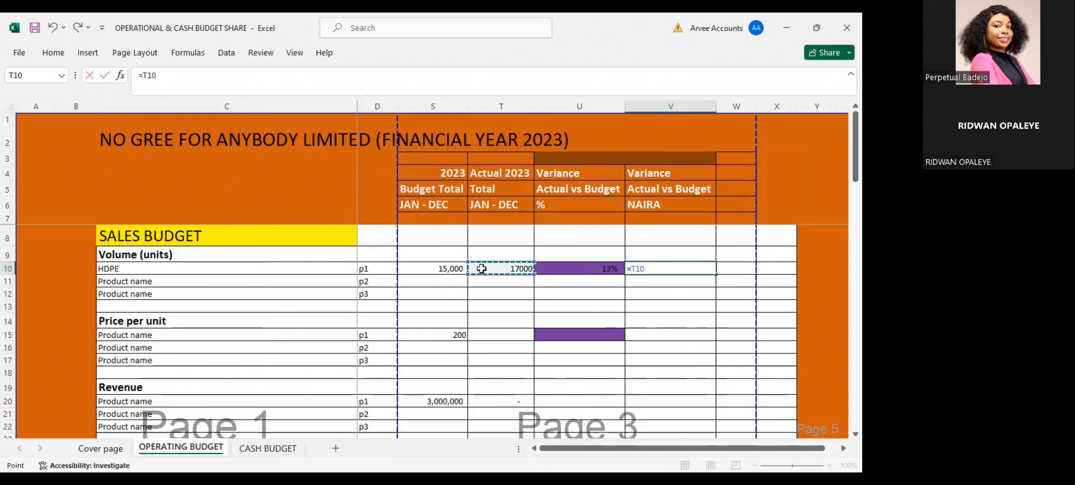
{"action": "type", "text": "-"}
{"action": "left_click", "coordinate": [441, 268]}
{"action": "key", "text": "Return"}
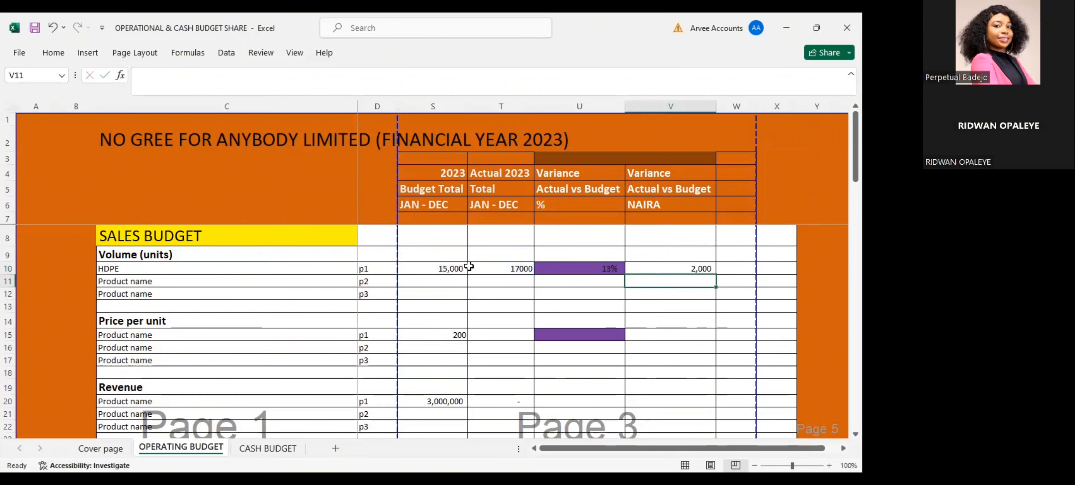
{"action": "left_click", "coordinate": [721, 266]}
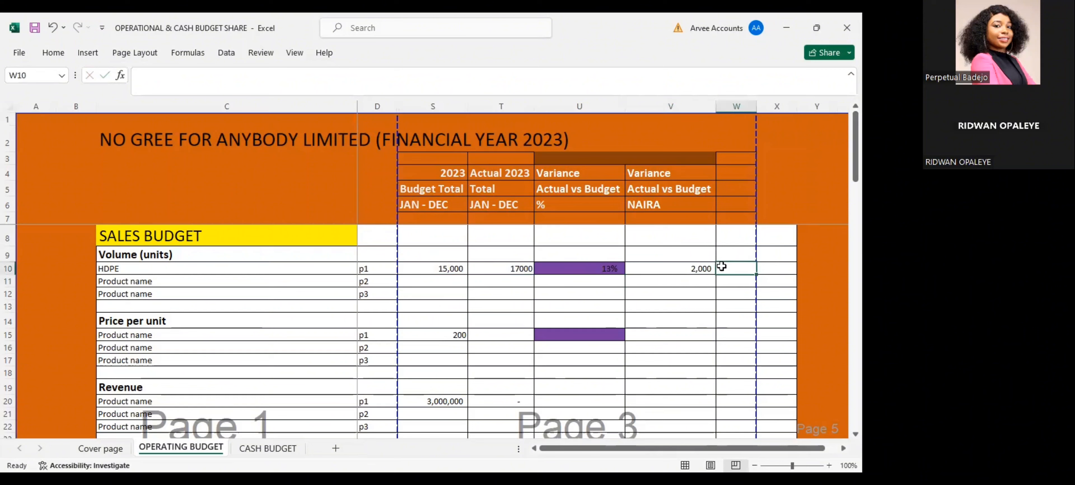
{"action": "key", "text": "Return"}
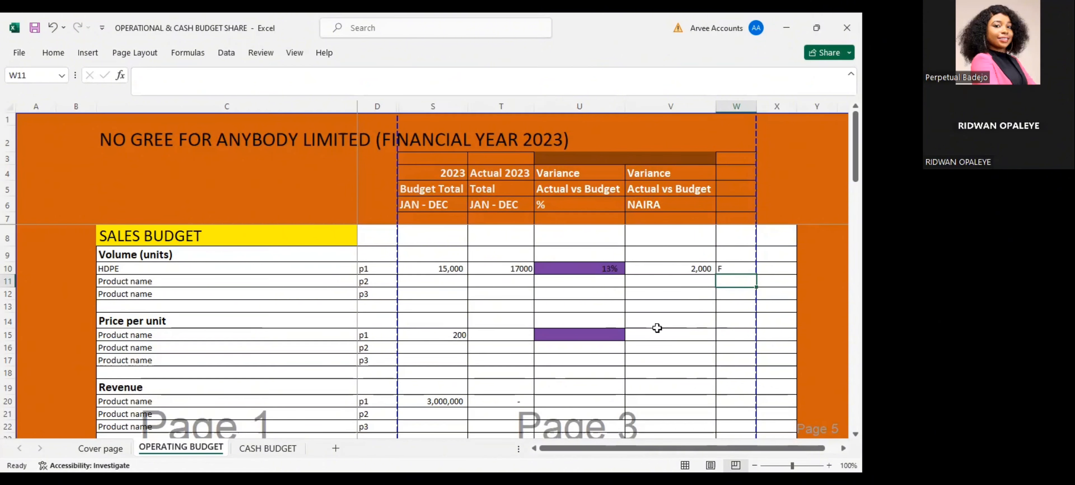
Enter 280 as the actual 2023 price per unit for product p1 in T15
{"action": "left_click", "coordinate": [563, 332]}
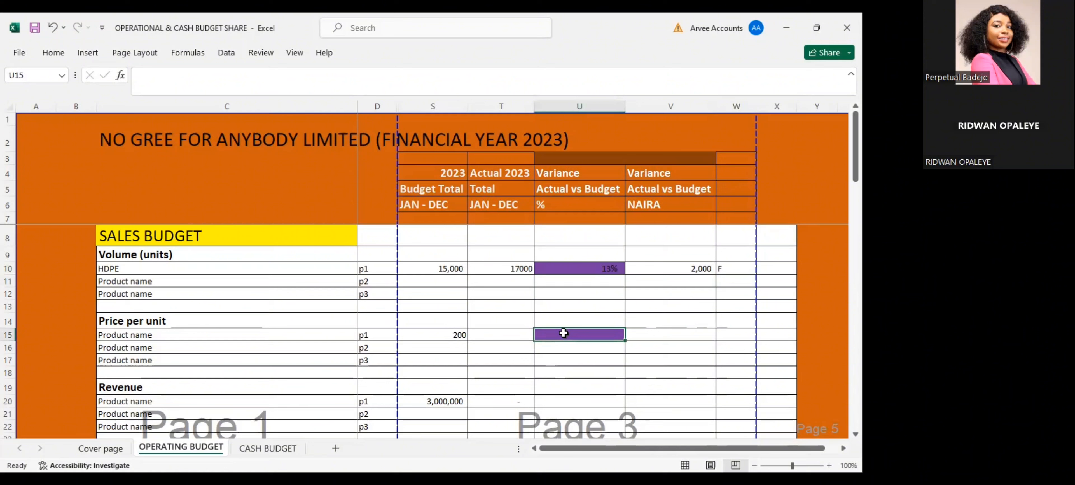
{"action": "left_click", "coordinate": [519, 336]}
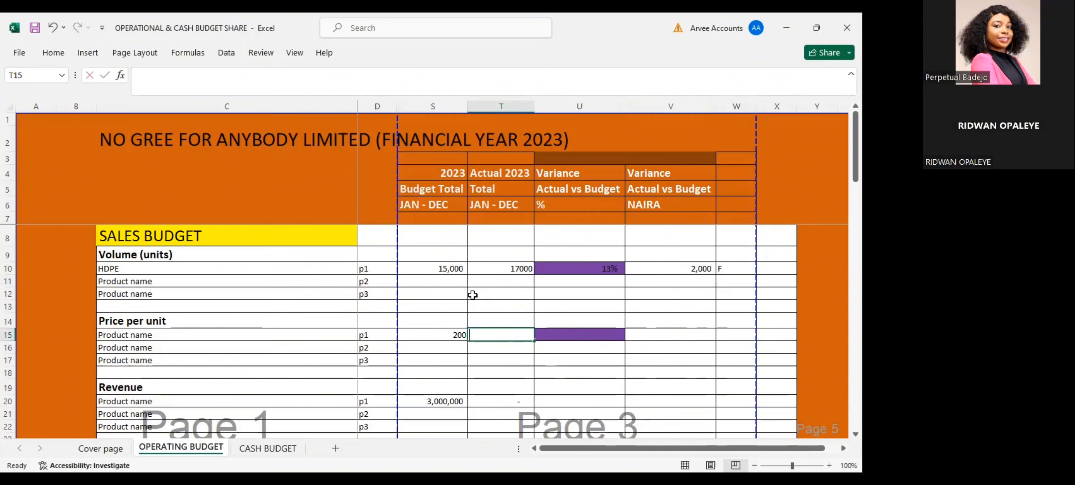
{"action": "type", "text": "280"}
{"action": "key", "text": "Tab"}
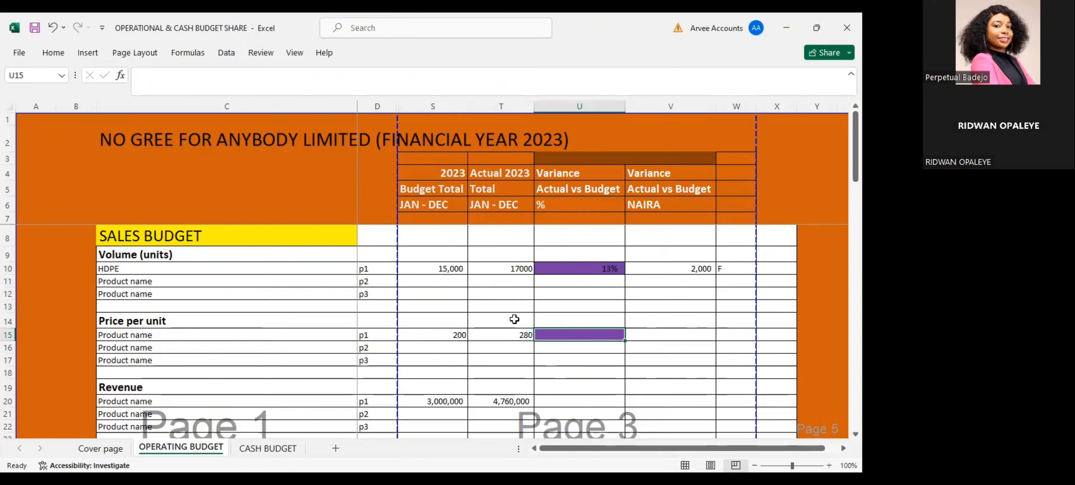
Copy the percentage variance formula from U10 to the p1 price per unit row in U15
{"action": "left_click", "coordinate": [547, 269]}
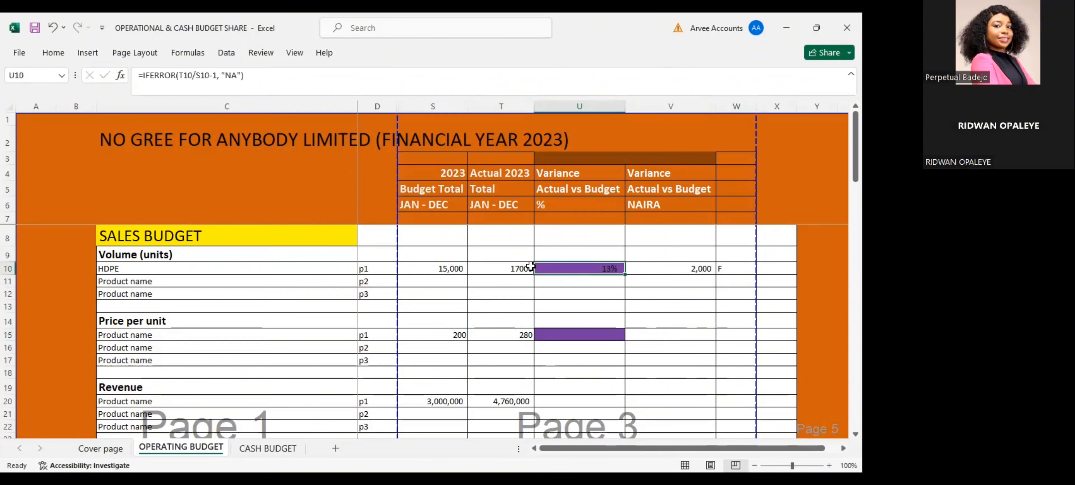
{"action": "key", "text": "ctrl+c"}
{"action": "left_click", "coordinate": [568, 334]}
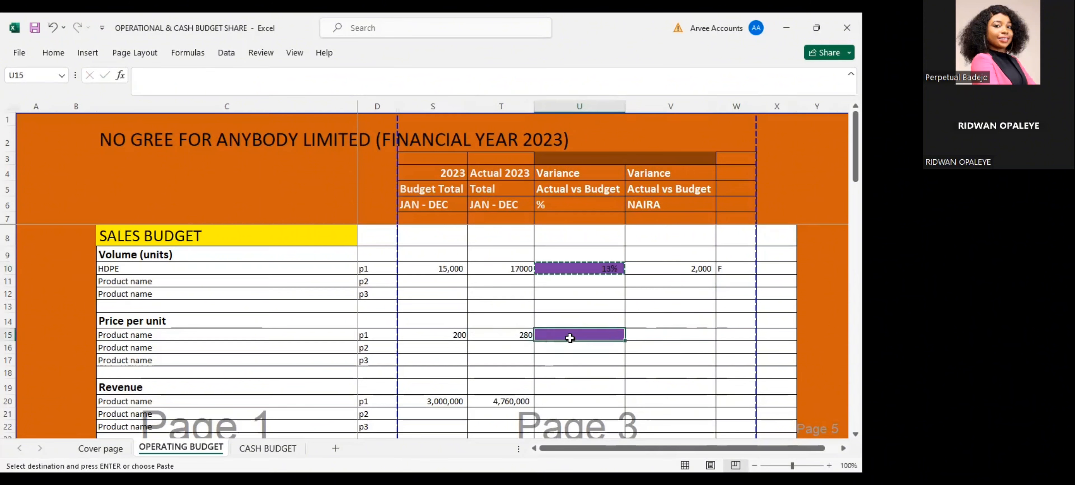
{"action": "key", "text": "Return"}
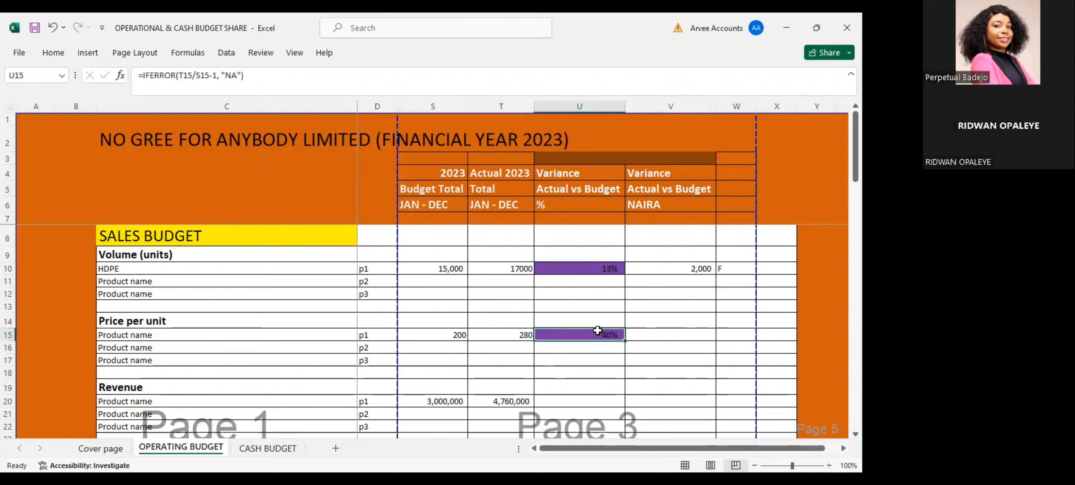
Copy the naira variance formula from V10 to V15 for the p1 price and mark it F in W15
{"action": "left_click", "coordinate": [659, 333]}
{"action": "left_click", "coordinate": [692, 268]}
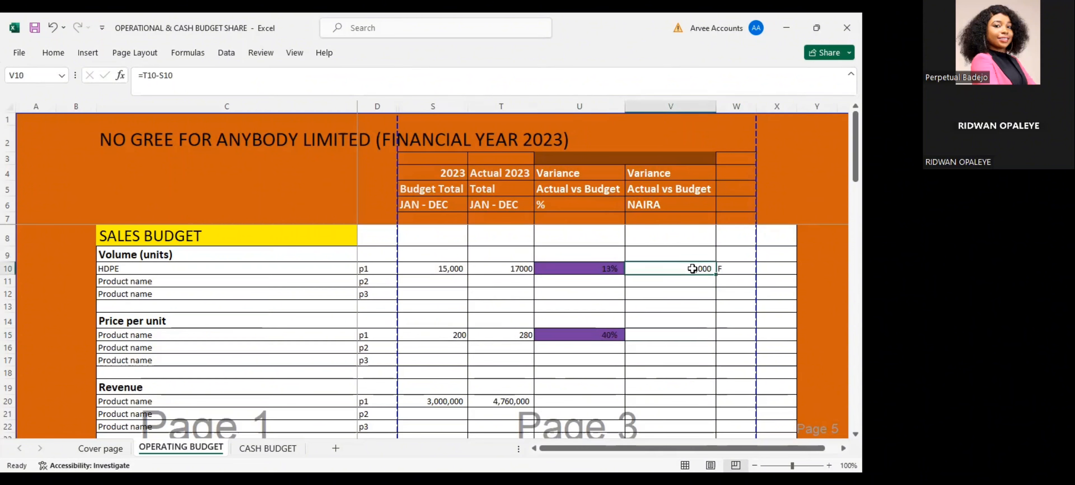
{"action": "key", "text": "ctrl+c"}
{"action": "left_click", "coordinate": [686, 333]}
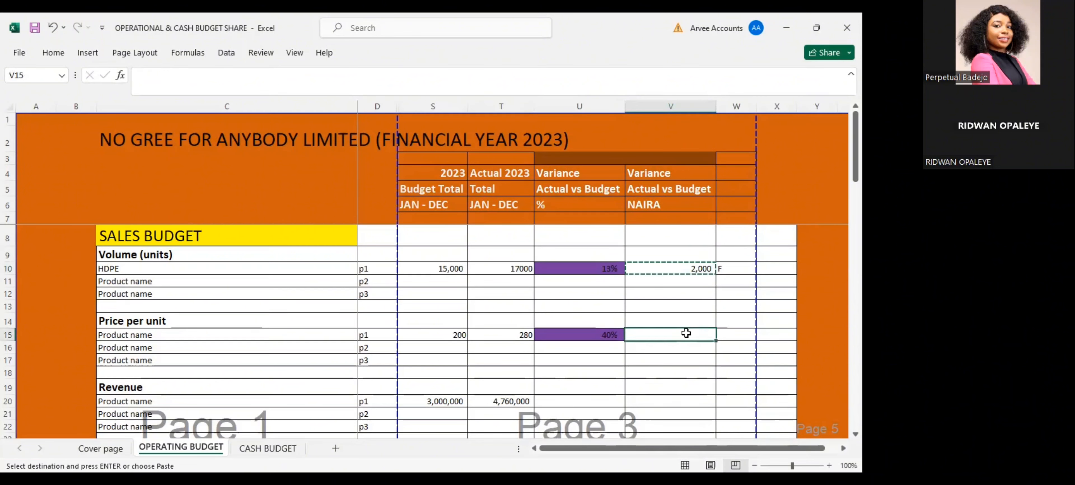
{"action": "key", "text": "Return"}
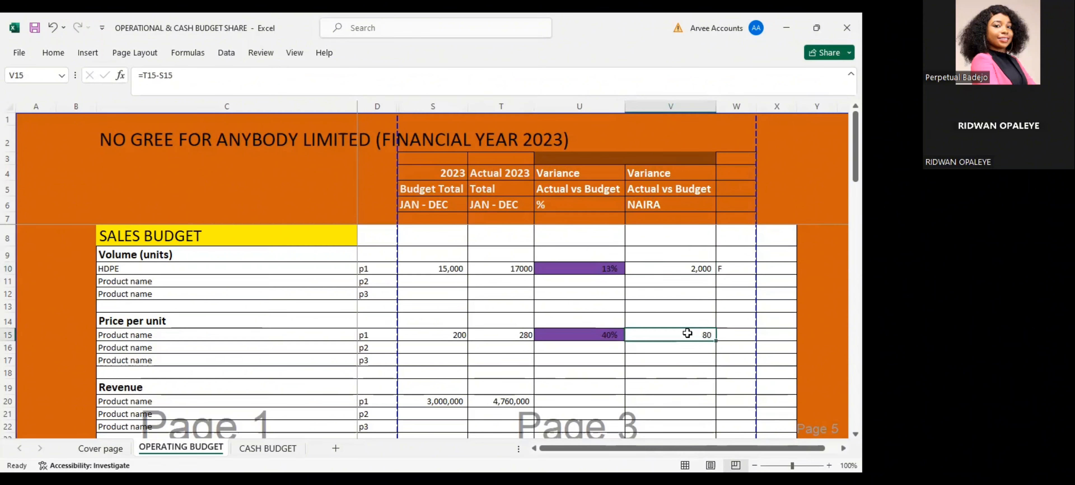
{"action": "left_click", "coordinate": [737, 332]}
{"action": "type", "text": "F"}
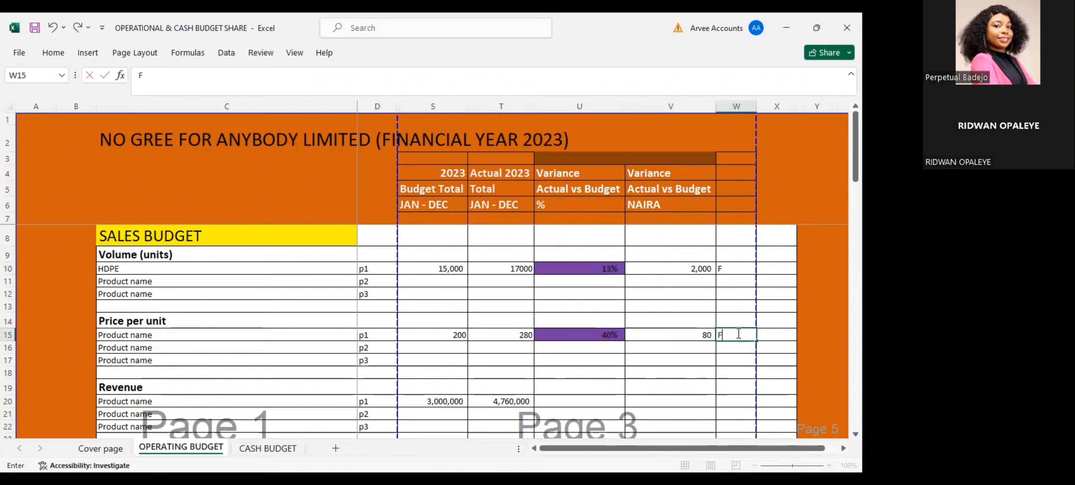
{"action": "key", "text": "Return"}
Copy the percentage variance formula from U15 to the p1 revenue row in U20
{"action": "scroll", "coordinate": [742, 366], "scroll_direction": "down", "scroll_amount": 1}
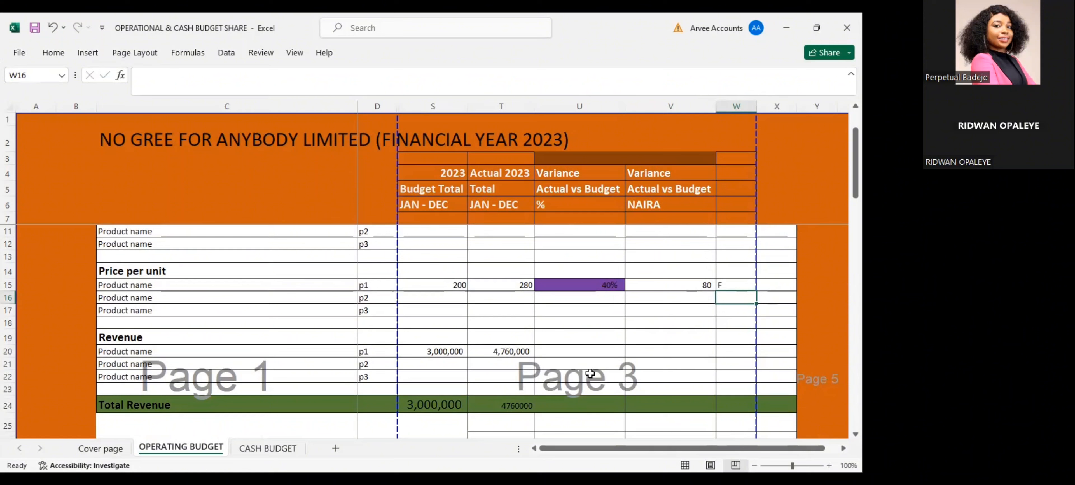
{"action": "left_click", "coordinate": [570, 283]}
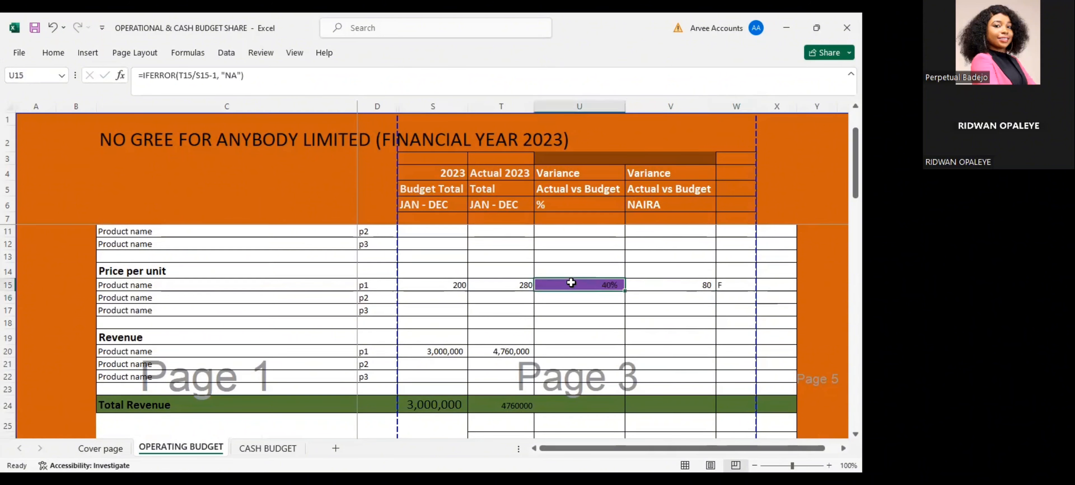
{"action": "key", "text": "ctrl+c"}
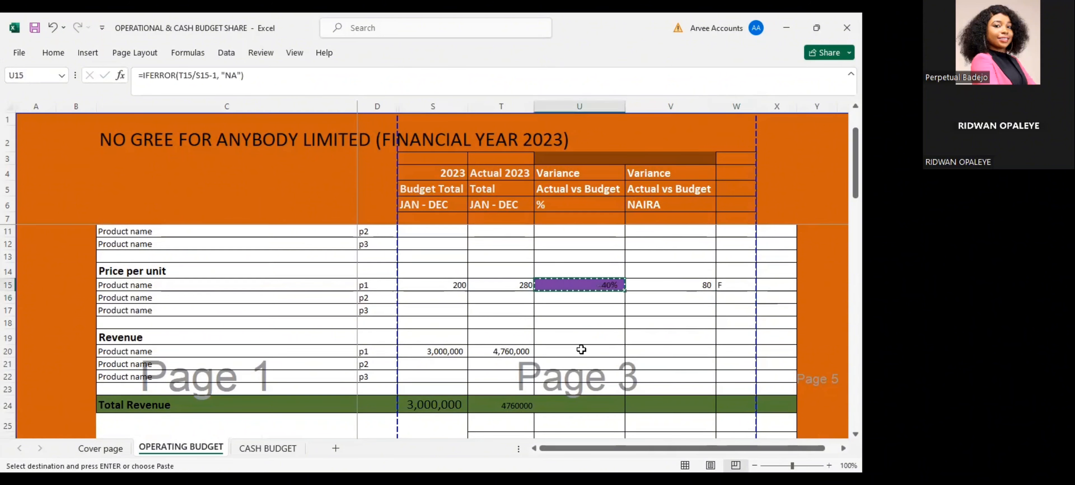
{"action": "left_click", "coordinate": [581, 350]}
{"action": "key", "text": "Return"}
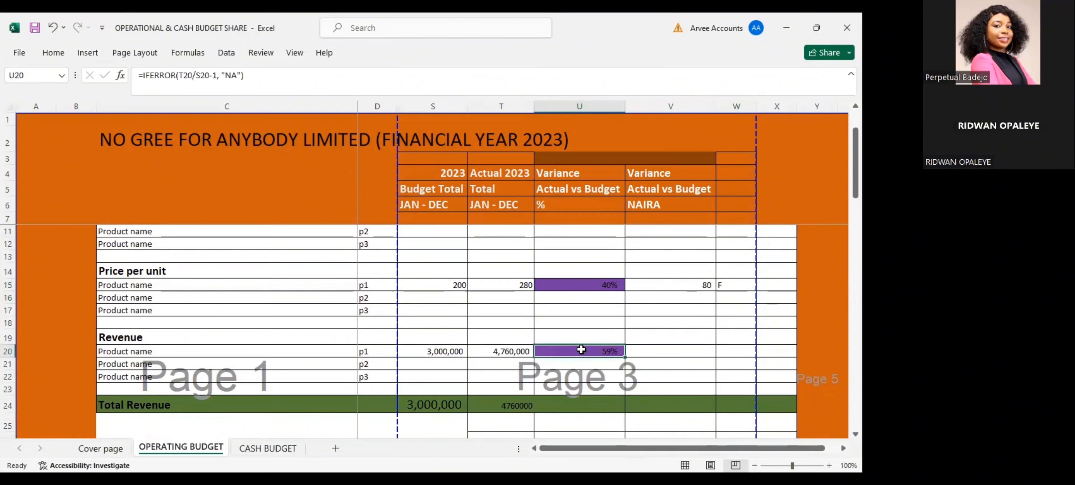
Copy the naira variance formula from V15 to V20 for the p1 revenue and mark it F in W20
{"action": "left_click", "coordinate": [694, 348]}
{"action": "left_click", "coordinate": [694, 283]}
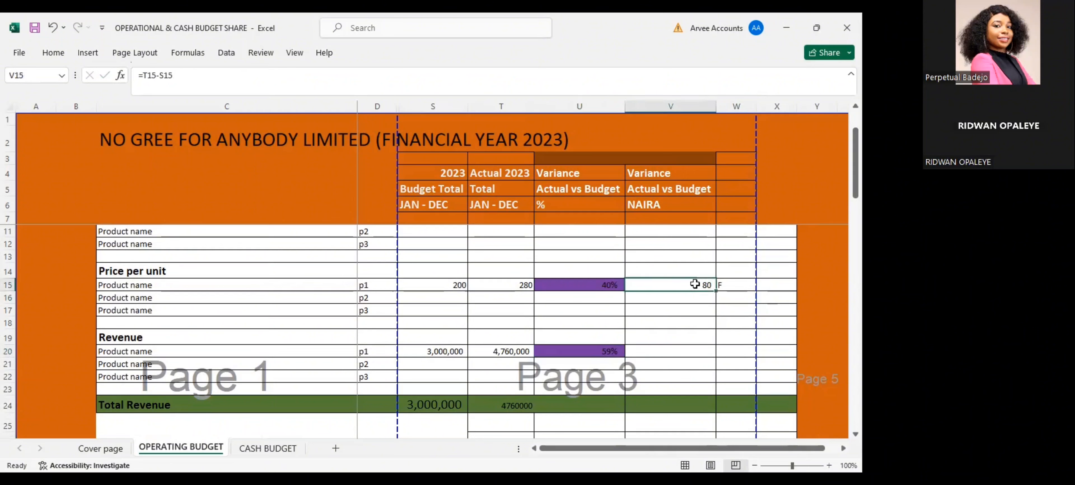
{"action": "key", "text": "ctrl+c"}
{"action": "left_click", "coordinate": [697, 353]}
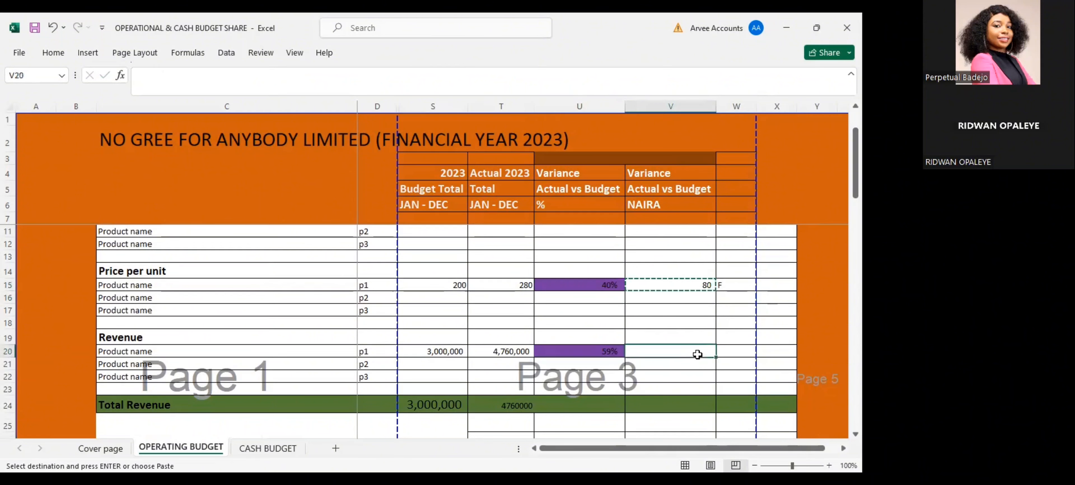
{"action": "key", "text": "Return"}
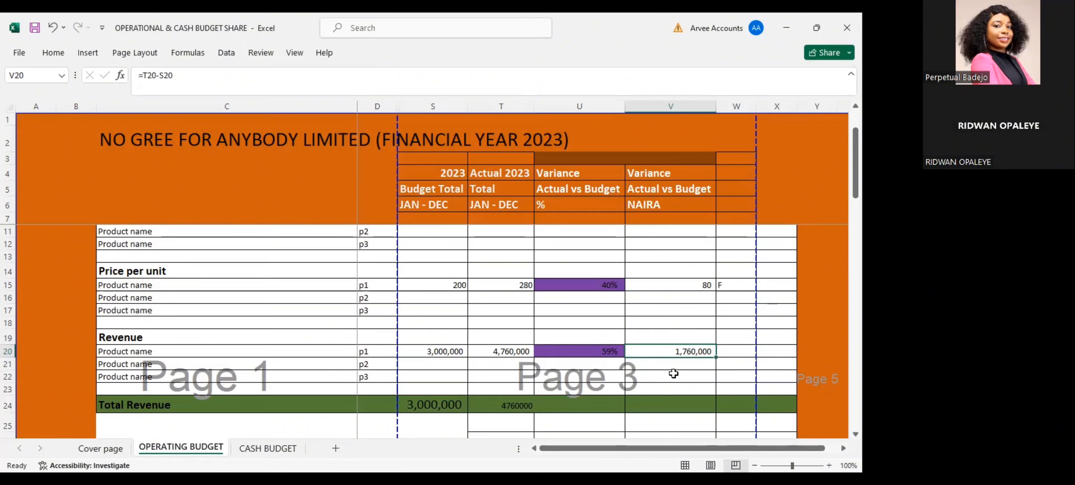
{"action": "scroll", "coordinate": [673, 373], "scroll_direction": "up", "scroll_amount": 1}
{"action": "scroll", "coordinate": [674, 372], "scroll_direction": "down", "scroll_amount": 1}
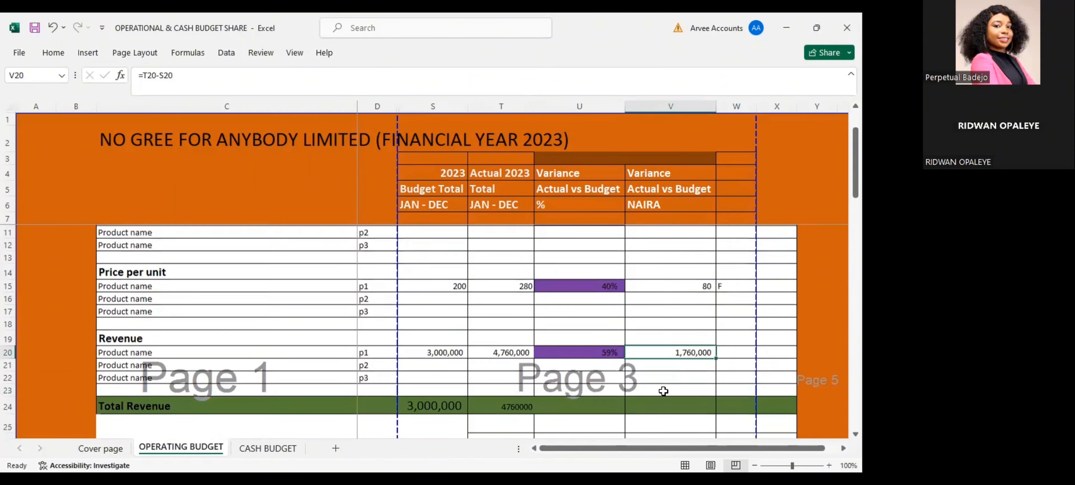
{"action": "left_click", "coordinate": [733, 350]}
{"action": "type", "text": "F"}
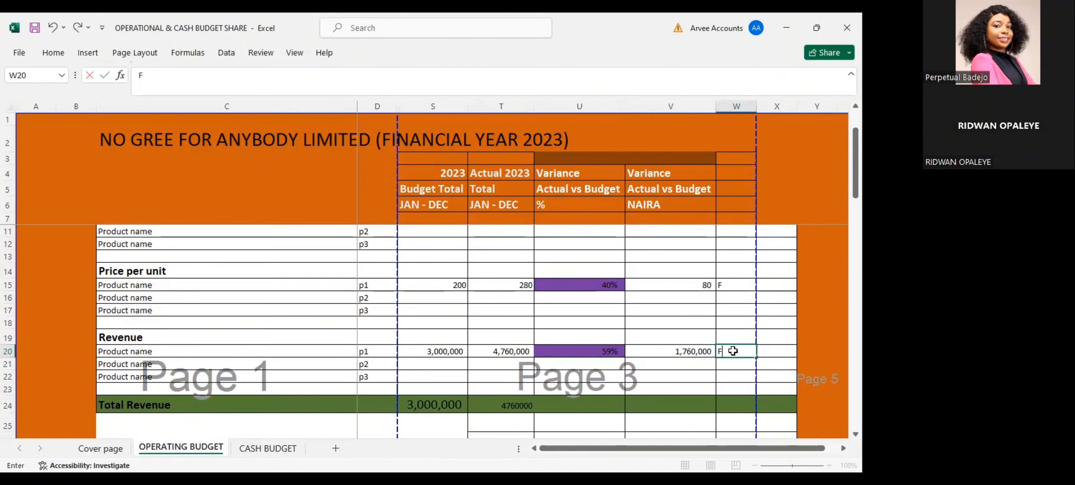
{"action": "key", "text": "Return"}
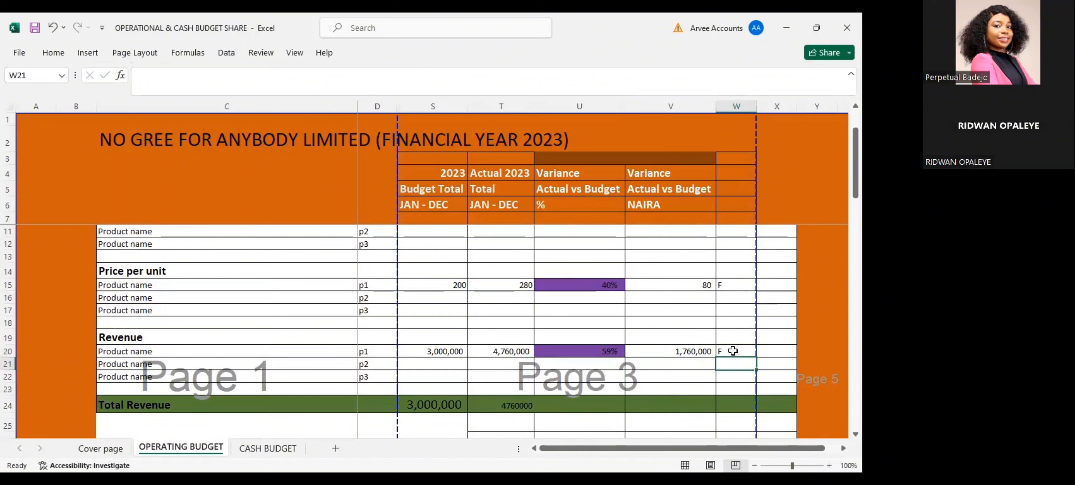
Try an actual unit price of 150 in T15 and restore the price to 280
{"action": "left_click", "coordinate": [501, 285]}
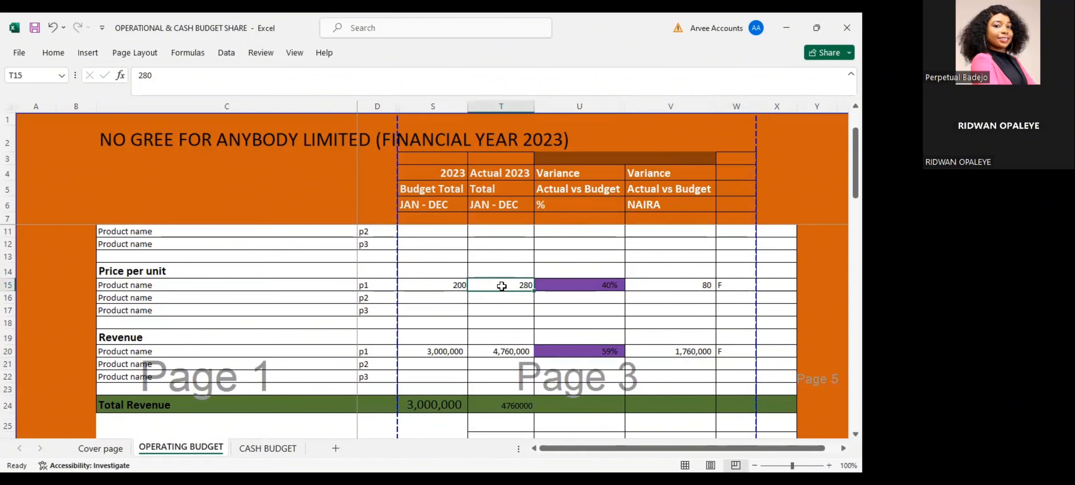
{"action": "type", "text": "150"}
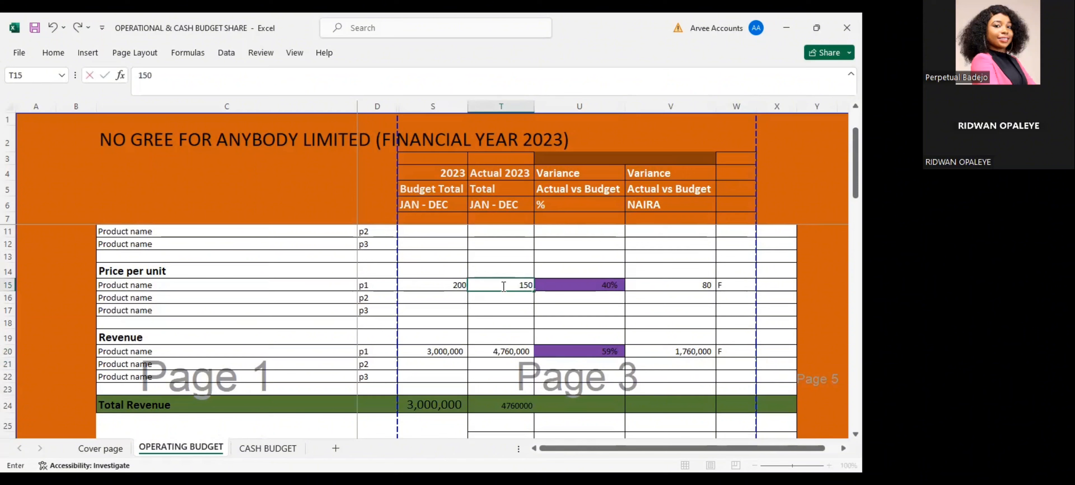
{"action": "key", "text": "Return"}
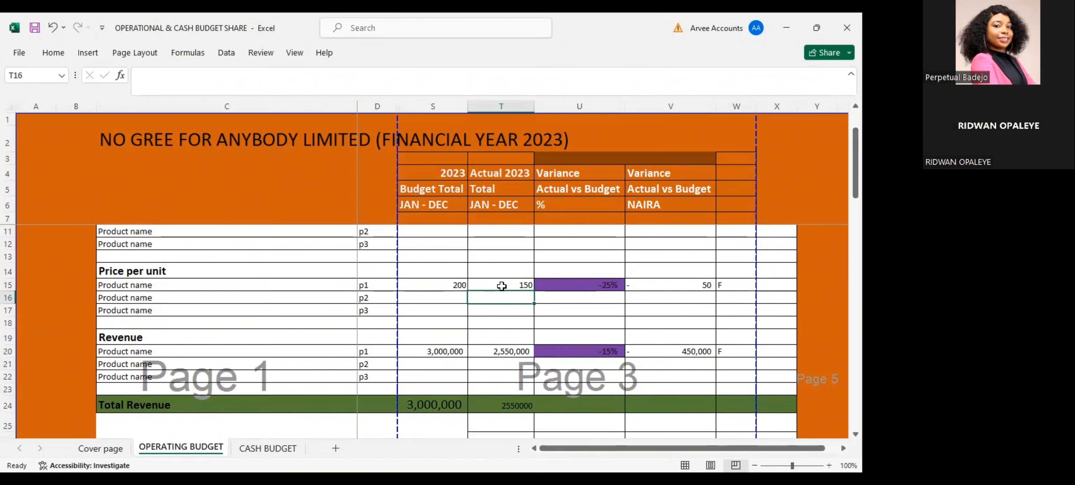
{"action": "left_click", "coordinate": [501, 286]}
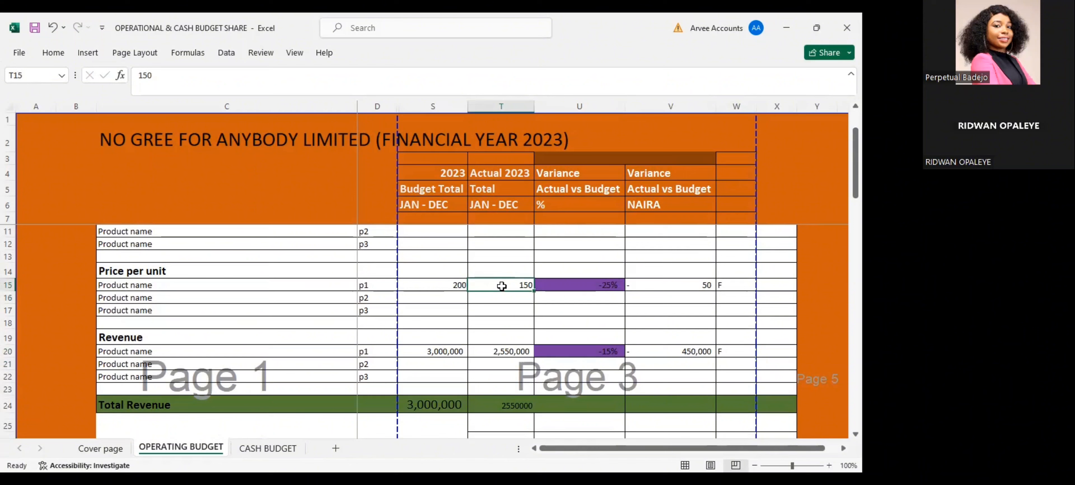
{"action": "type", "text": "280"}
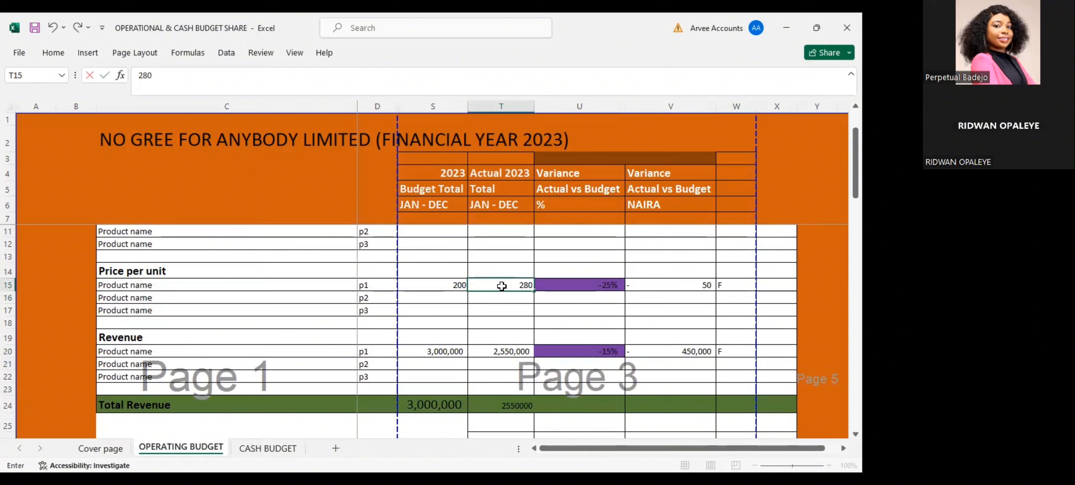
{"action": "left_click", "coordinate": [504, 298]}
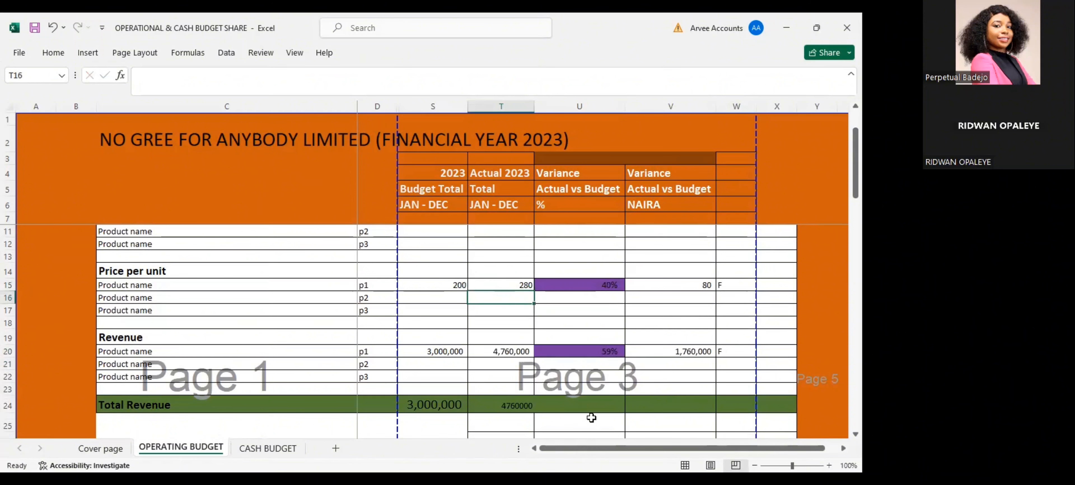
Copy the percentage variance formula from U20 to the Total Revenue row in U24
{"action": "left_click", "coordinate": [594, 350]}
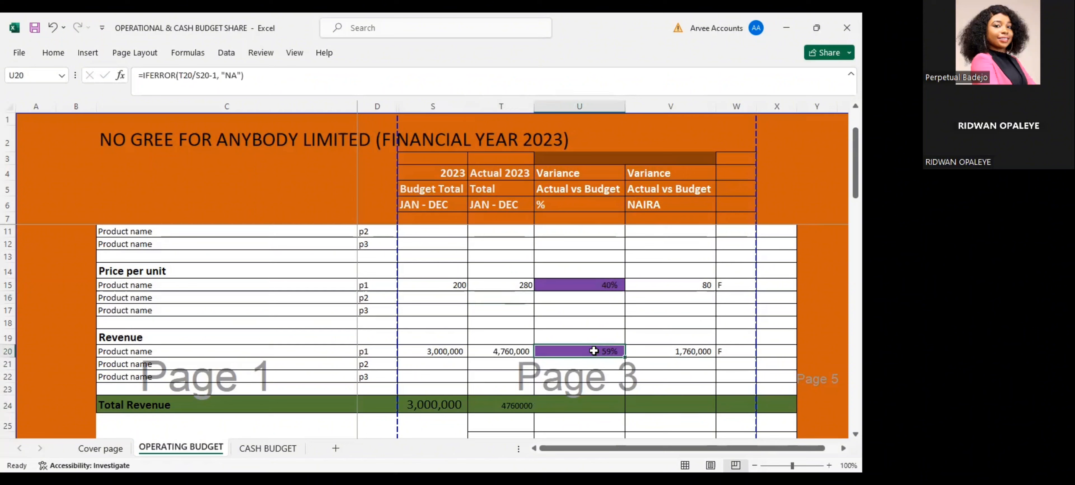
{"action": "key", "text": "ctrl+c"}
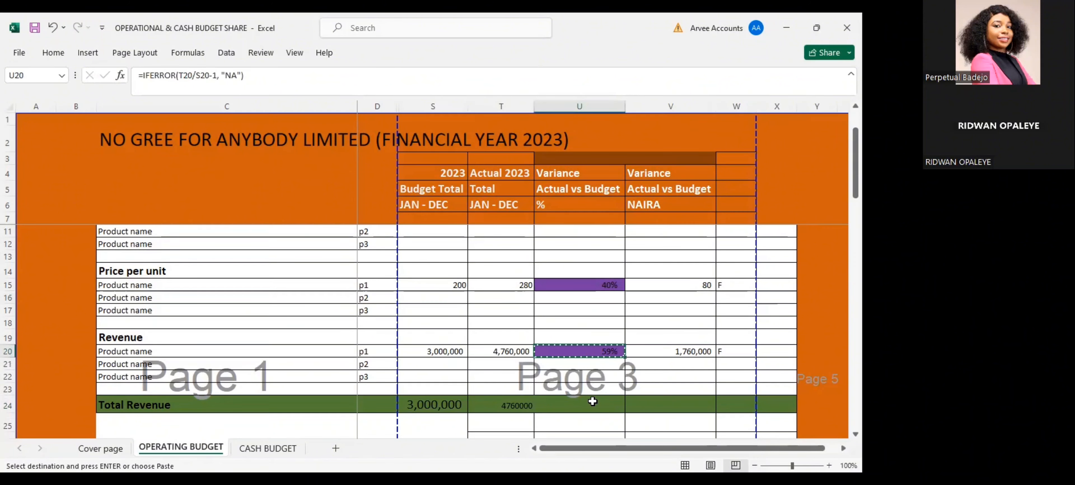
{"action": "left_click", "coordinate": [593, 400]}
{"action": "key", "text": "Return"}
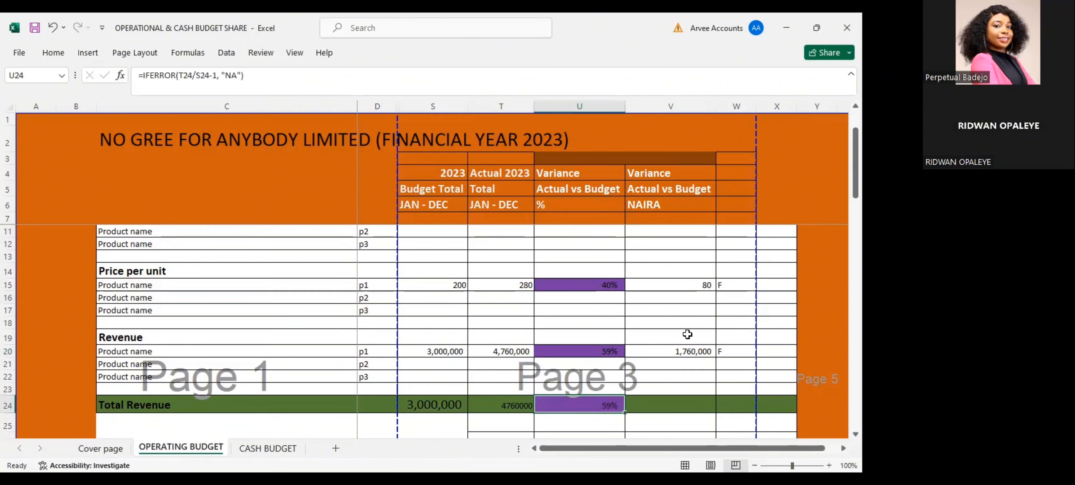
Copy the naira variance formula from V20 to the Total Revenue row in V24
{"action": "left_click", "coordinate": [697, 349]}
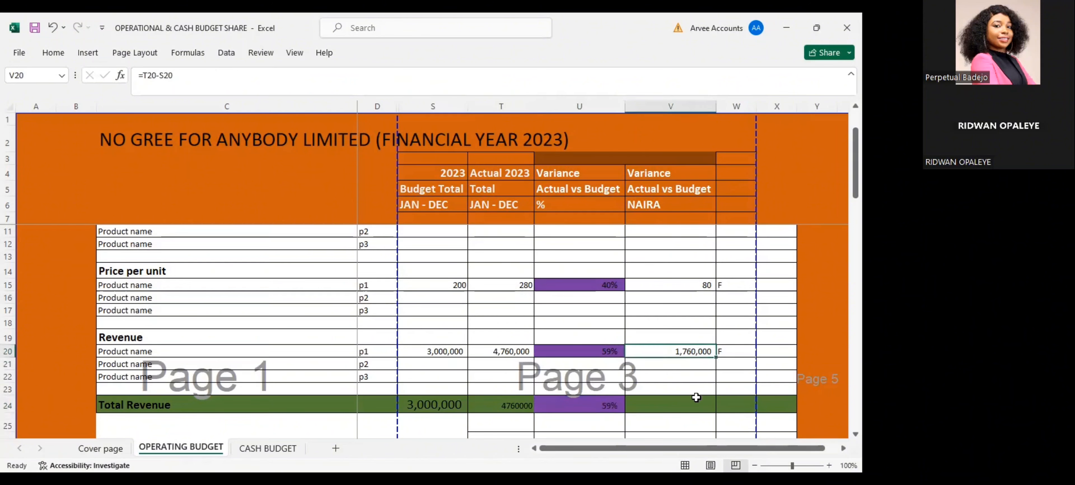
{"action": "key", "text": "ctrl+c"}
{"action": "left_click", "coordinate": [688, 405]}
{"action": "key", "text": "Return"}
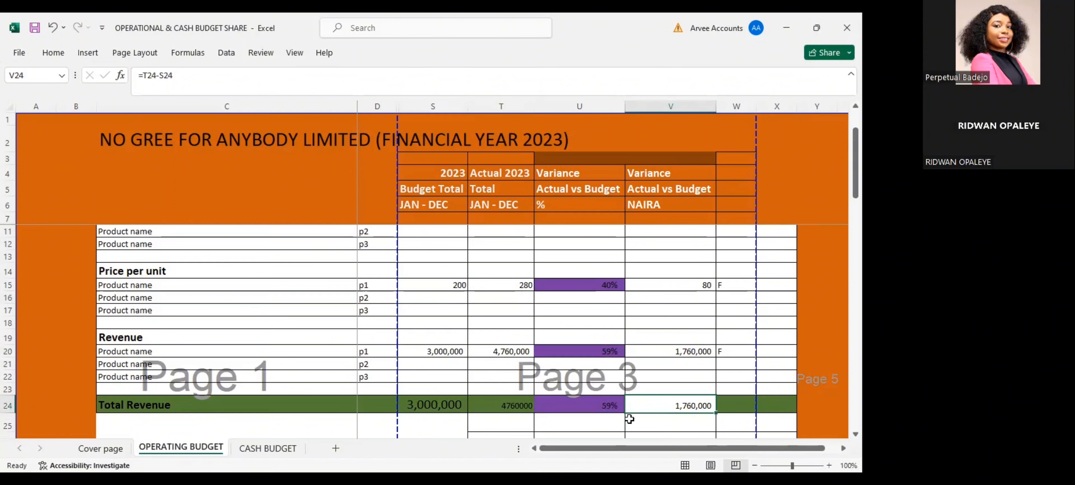
Examine the production budget and material budget sections below Total Revenue
{"action": "scroll", "coordinate": [705, 337], "scroll_direction": "down", "scroll_amount": 1}
{"action": "scroll", "coordinate": [684, 360], "scroll_direction": "down", "scroll_amount": 1}
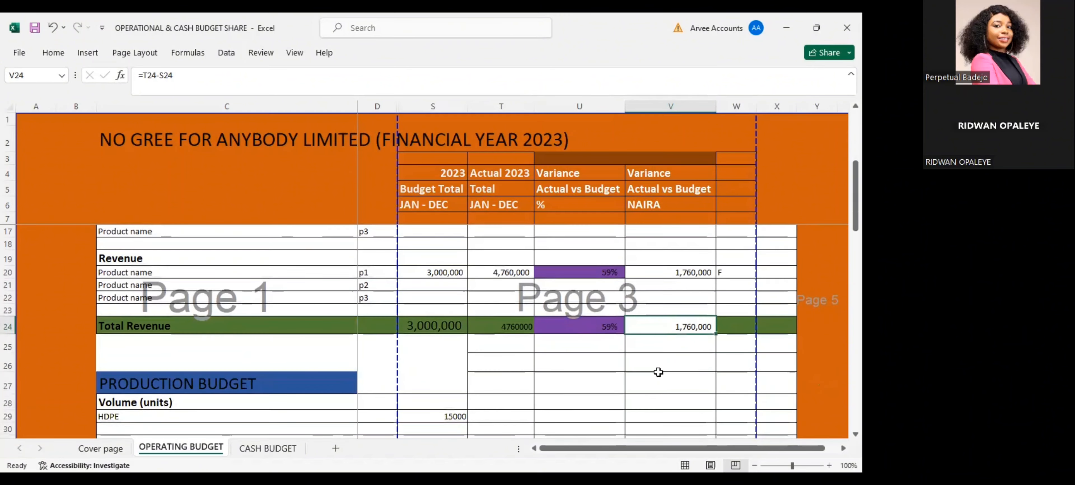
{"action": "scroll", "coordinate": [413, 413], "scroll_direction": "down", "scroll_amount": 4}
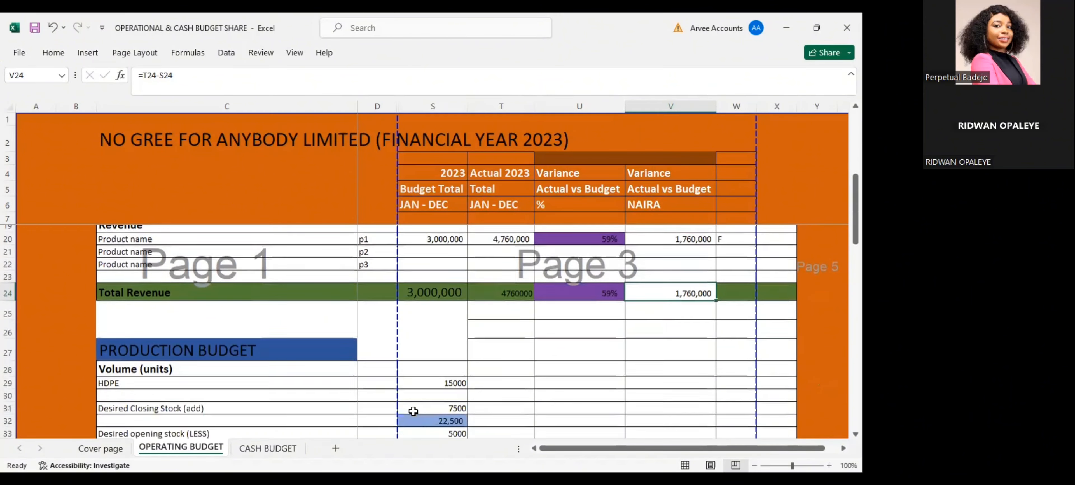
{"action": "scroll", "coordinate": [413, 411], "scroll_direction": "down", "scroll_amount": 1}
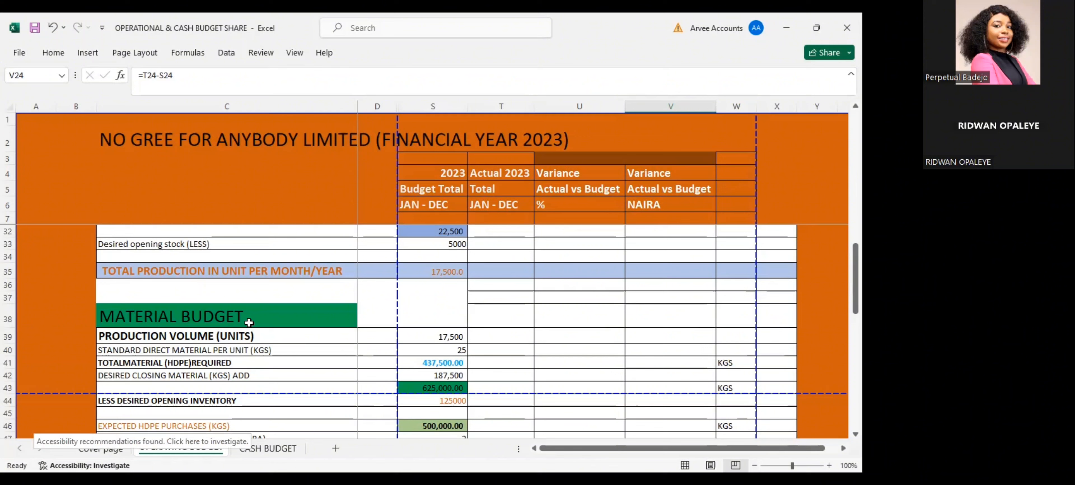
{"action": "scroll", "coordinate": [245, 341], "scroll_direction": "down", "scroll_amount": 1}
{"action": "scroll", "coordinate": [240, 364], "scroll_direction": "down", "scroll_amount": 2}
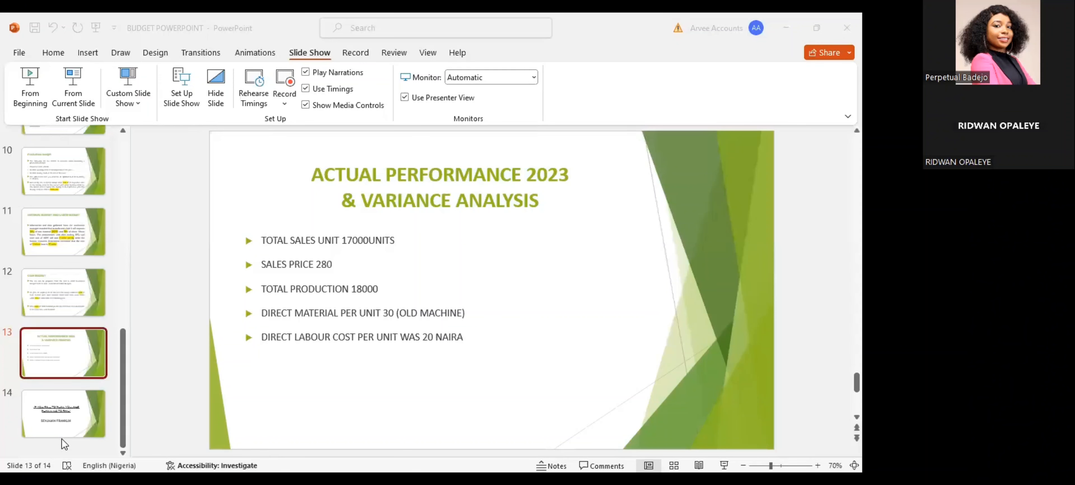
Switch to the BUDGET POWERPOINT presentation in PowerPoint and display the closing quote on slide 14
{"action": "left_click", "coordinate": [53, 420]}
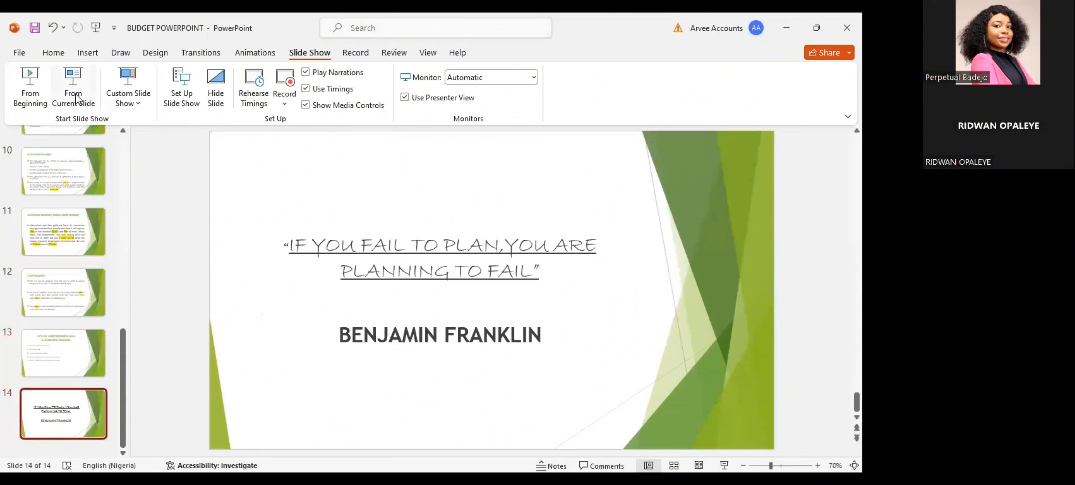